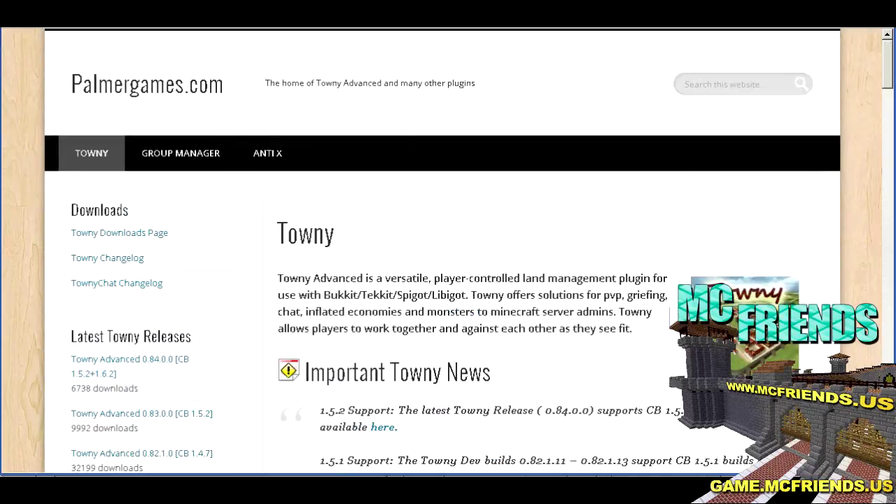
# - Switch to the file manager and open the Towny folder inside the Minecraft_Dev plugins folder
pyautogui.press('F11')
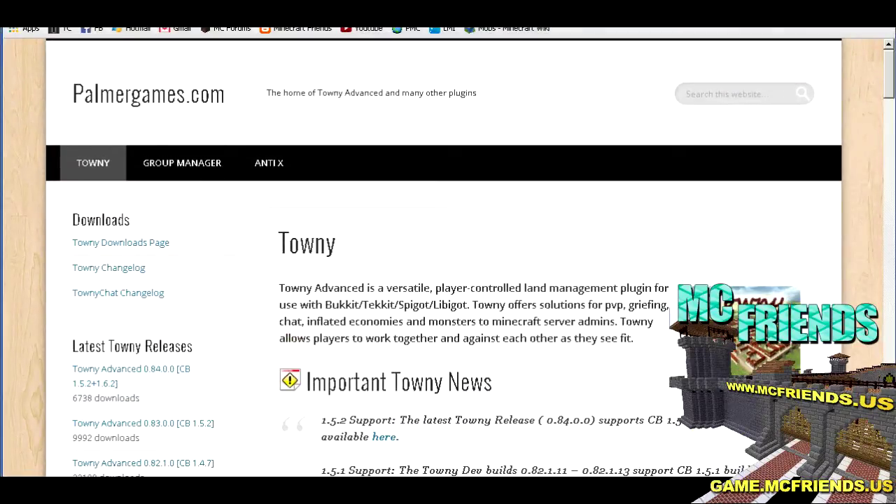
pyautogui.hotkey('alt', 'Tab')
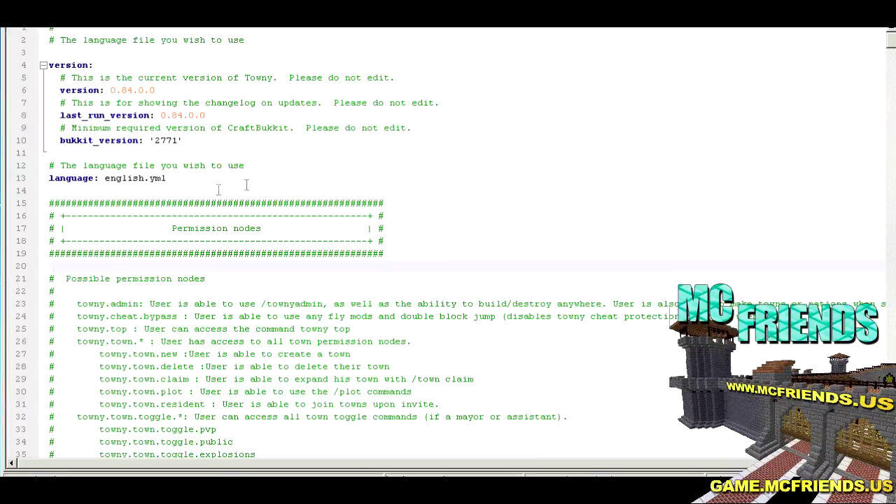
pyautogui.hotkey('alt', 'Tab')
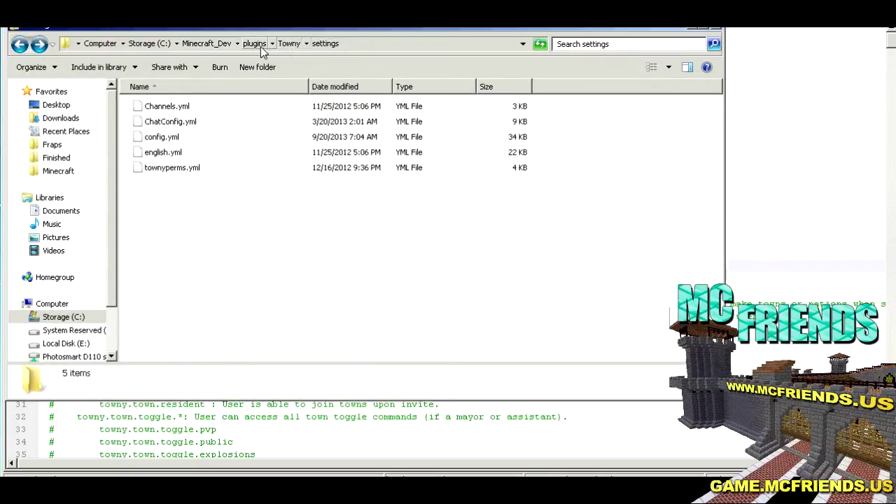
pyautogui.click(255, 43)
pyautogui.doubleClick(160, 355)
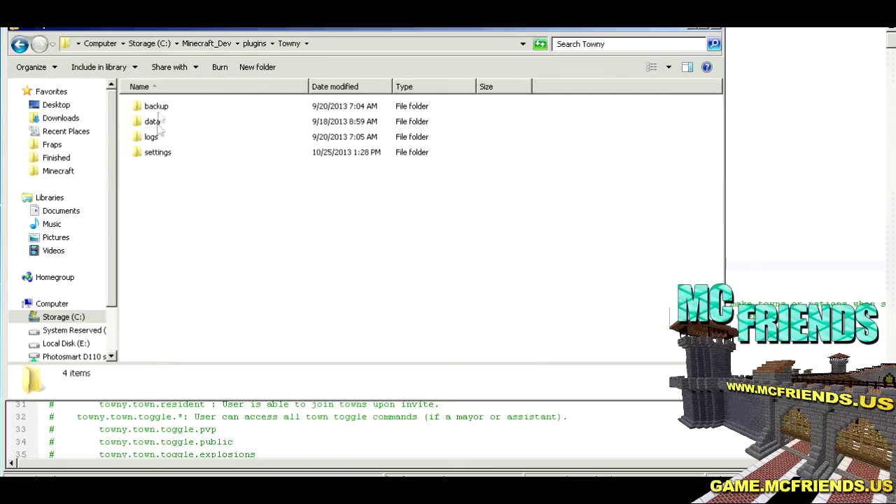
# - Look through the contents of the logs, data and backup folders of the Towny plugin
pyautogui.doubleClick(154, 138)
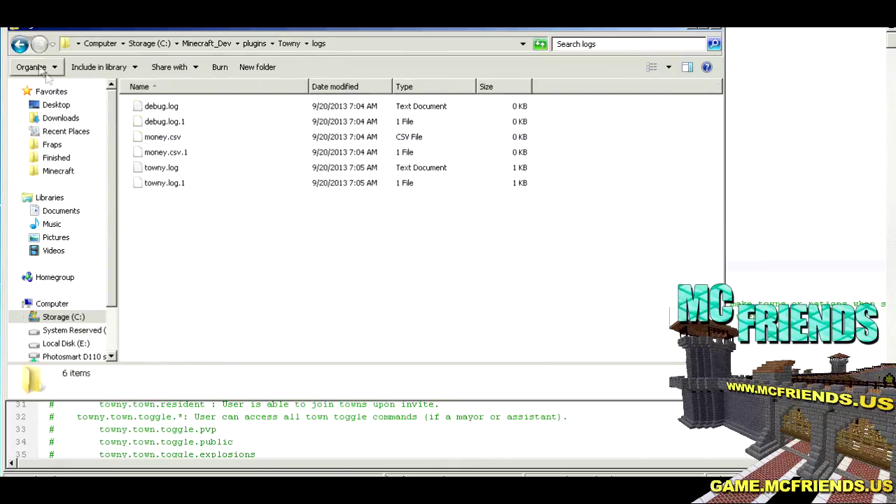
pyautogui.click(21, 47)
pyautogui.doubleClick(152, 125)
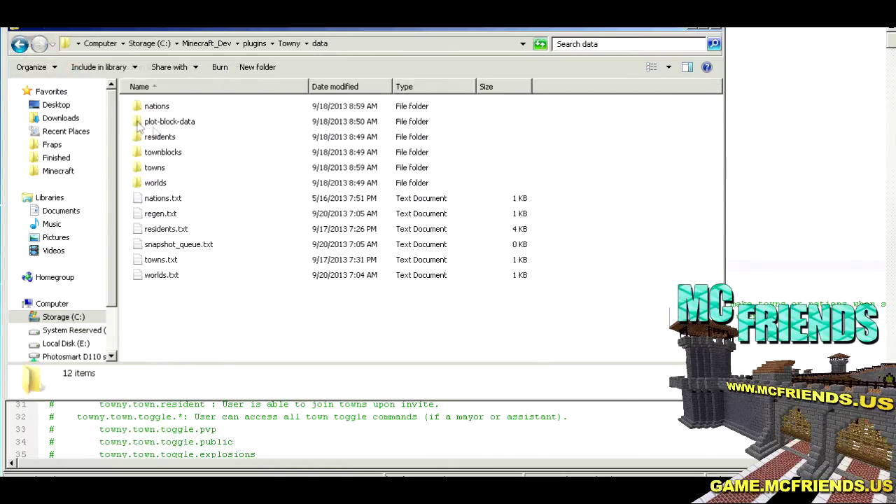
pyautogui.click(21, 46)
pyautogui.doubleClick(155, 106)
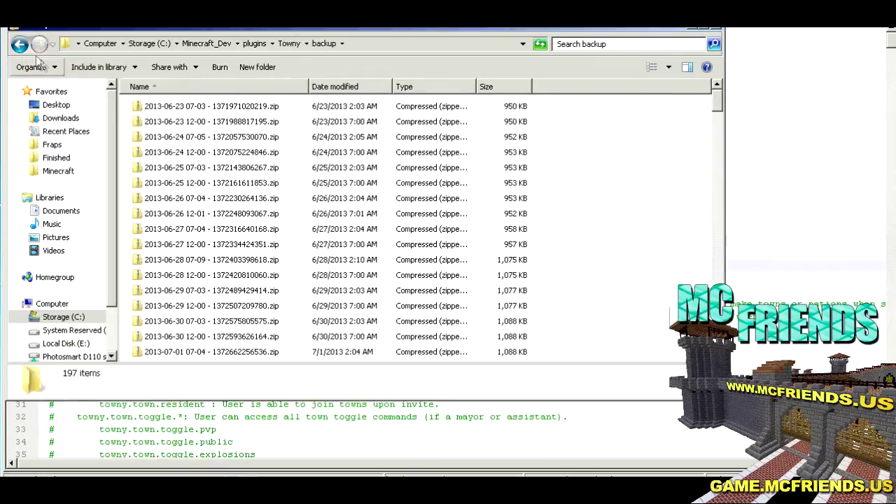
pyautogui.click(20, 45)
# - Open the Towny settings folder and switch back to config.yml in the text editor
pyautogui.click(166, 152)
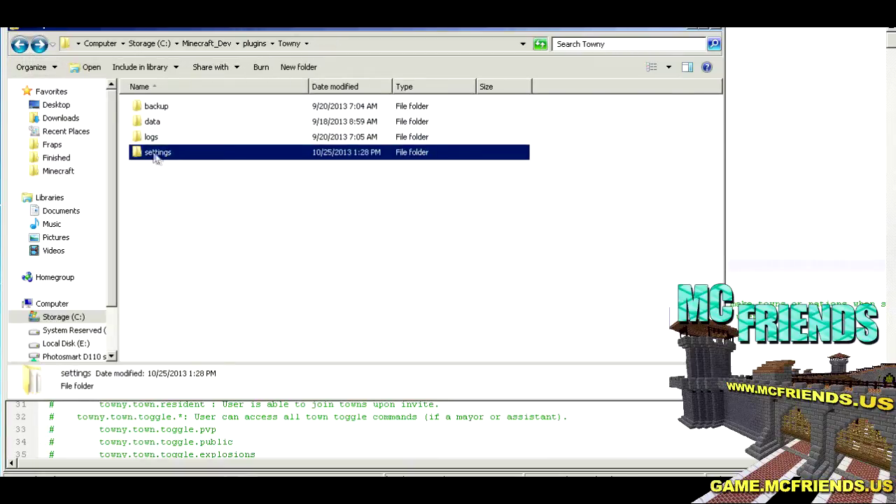
pyautogui.doubleClick(156, 152)
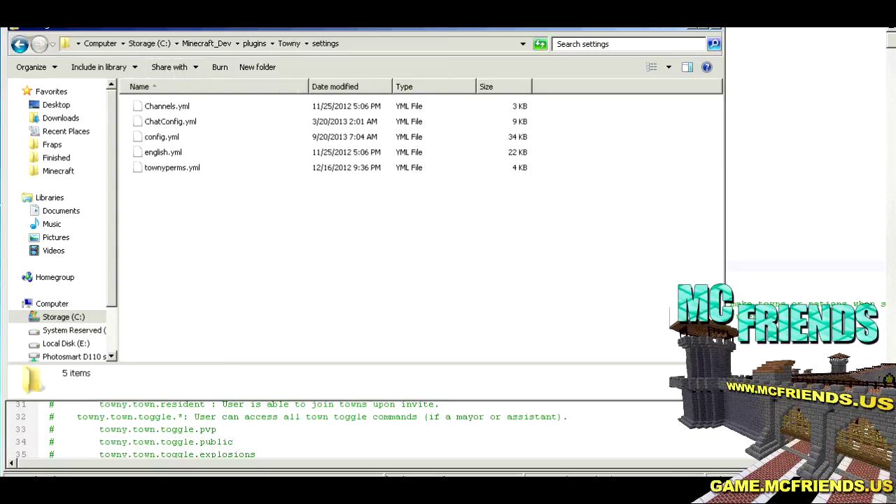
pyautogui.hotkey('alt', 'Tab')
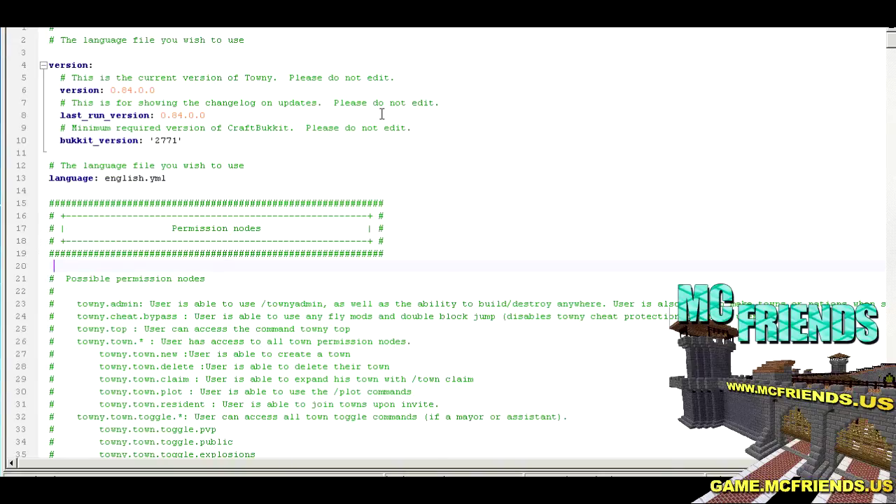
# - Examine the version and language settings and the list of possible permission nodes in config.yml
pyautogui.click(334, 141)
pyautogui.scroll(-3, 334, 141)
pyautogui.scroll(3, 336, 142)
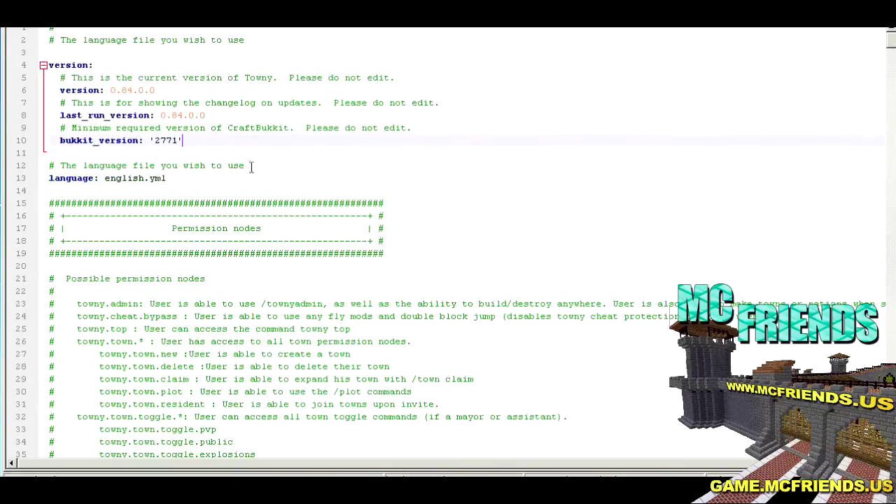
pyautogui.scroll(-20, 303, 173)
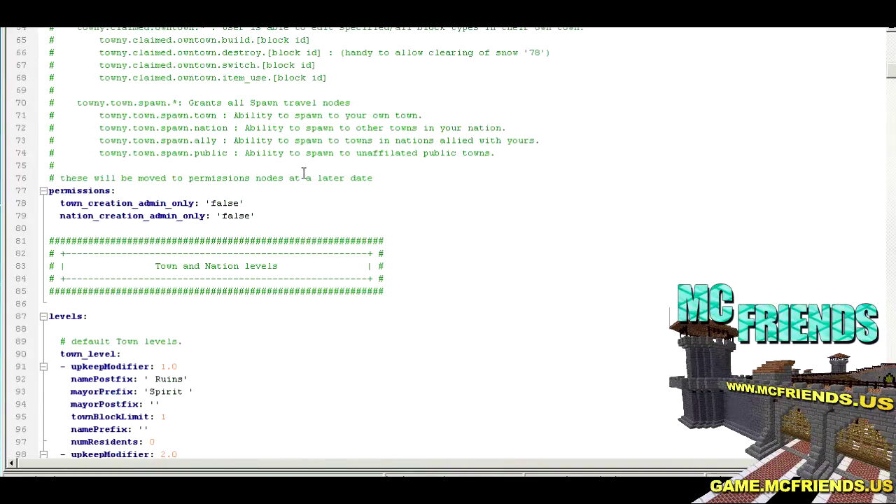
pyautogui.scroll(20, 303, 173)
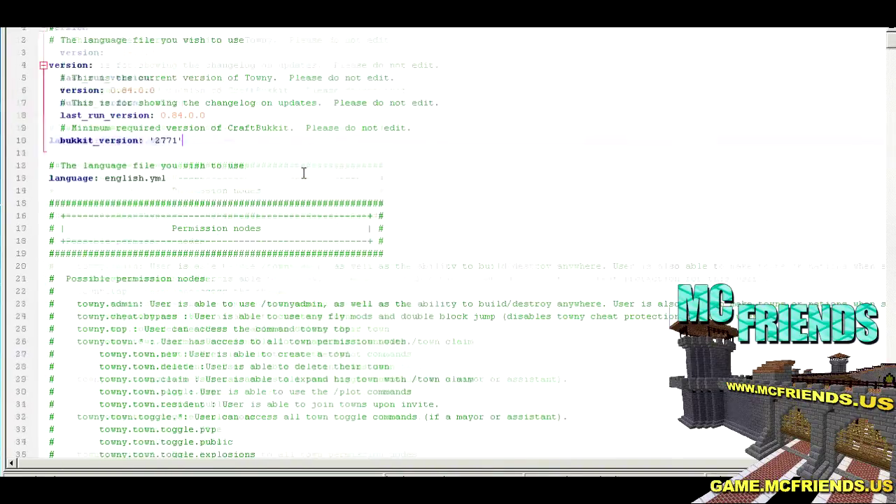
pyautogui.scroll(-3, 303, 173)
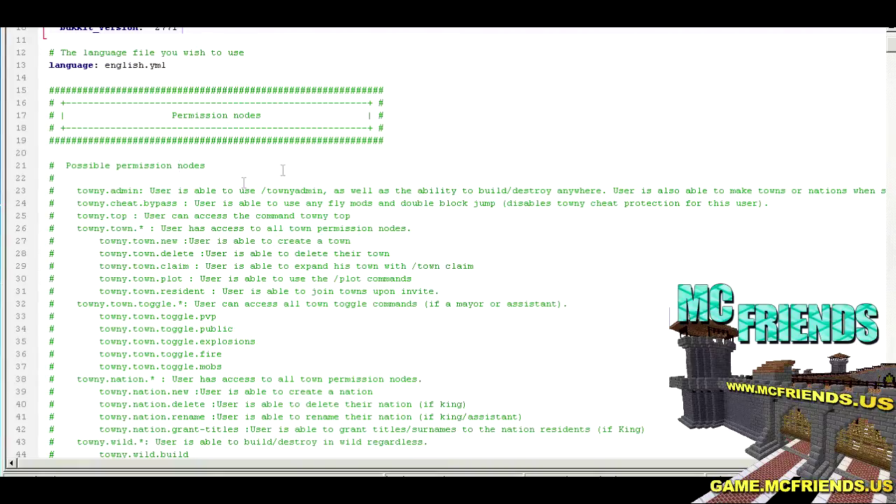
pyautogui.scroll(-3, 272, 199)
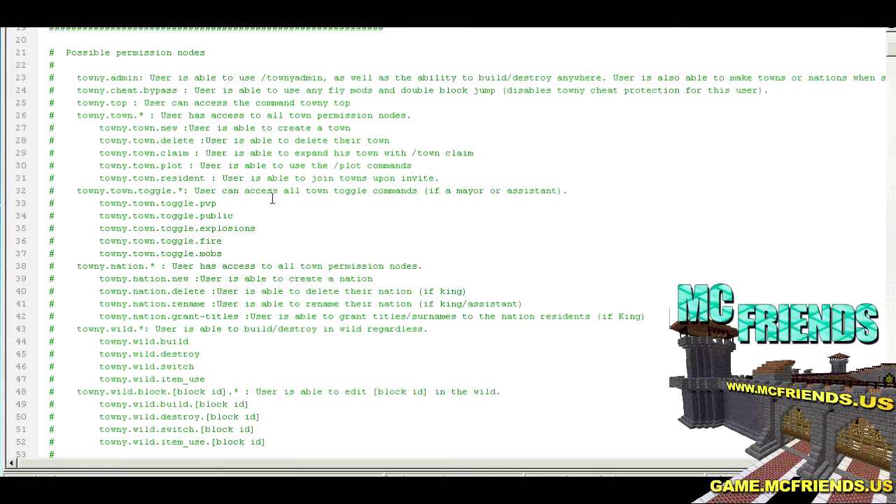
pyautogui.scroll(-2, 272, 199)
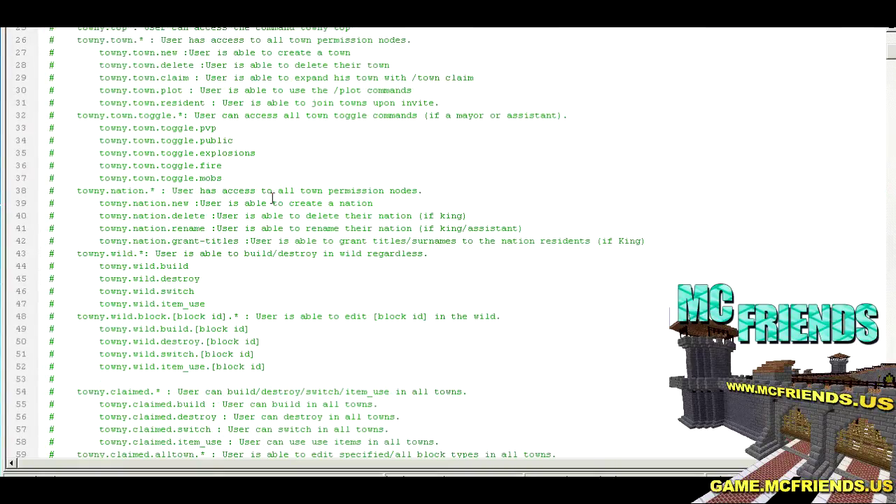
pyautogui.scroll(-9, 273, 199)
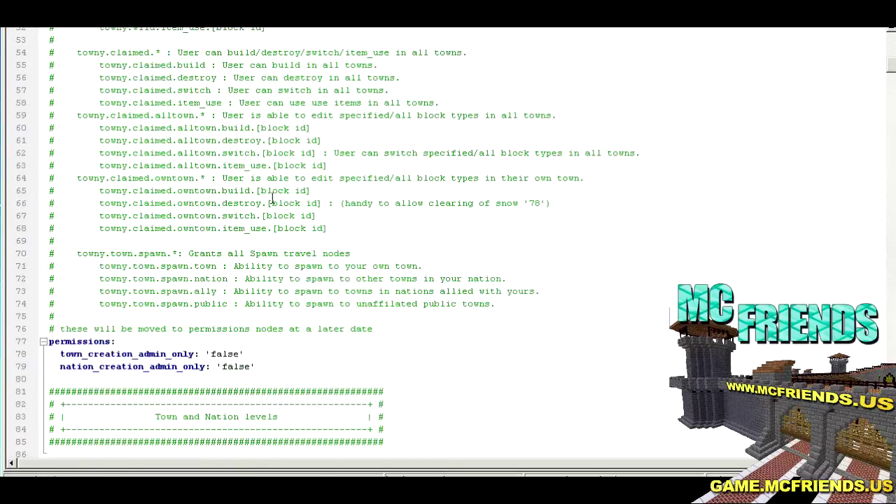
pyautogui.scroll(-5, 272, 199)
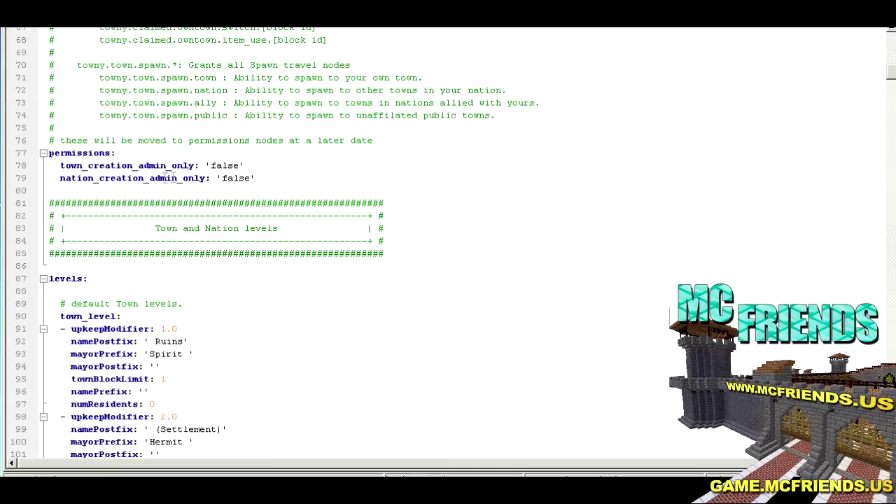
# - Examine the nation_creation_admin_only and town_creation_admin_only settings under permissions
pyautogui.moveTo(257, 178); pyautogui.dragTo(51, 179)
pyautogui.click(138, 166)
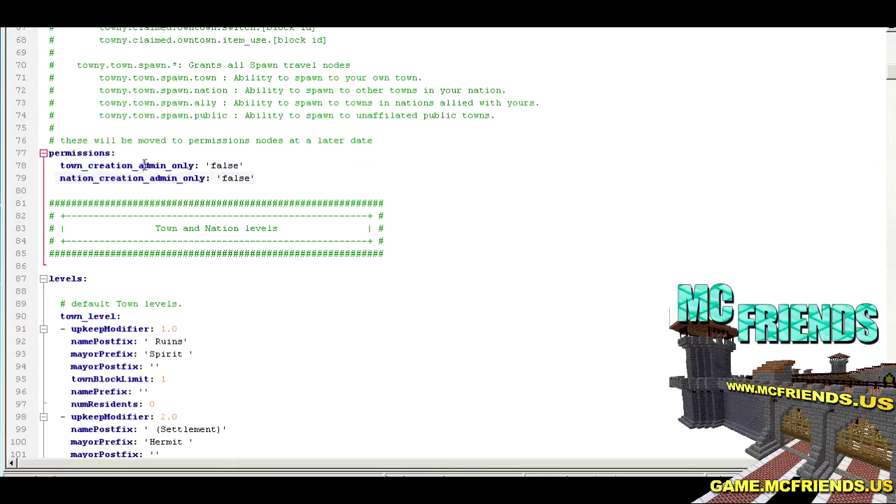
pyautogui.click(273, 176)
pyautogui.scroll(-1, 304, 176)
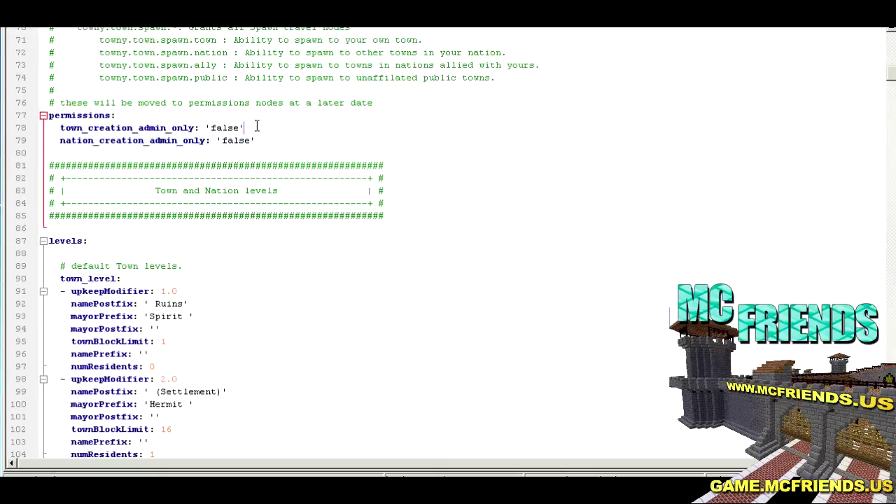
pyautogui.moveTo(256, 127); pyautogui.dragTo(63, 131)
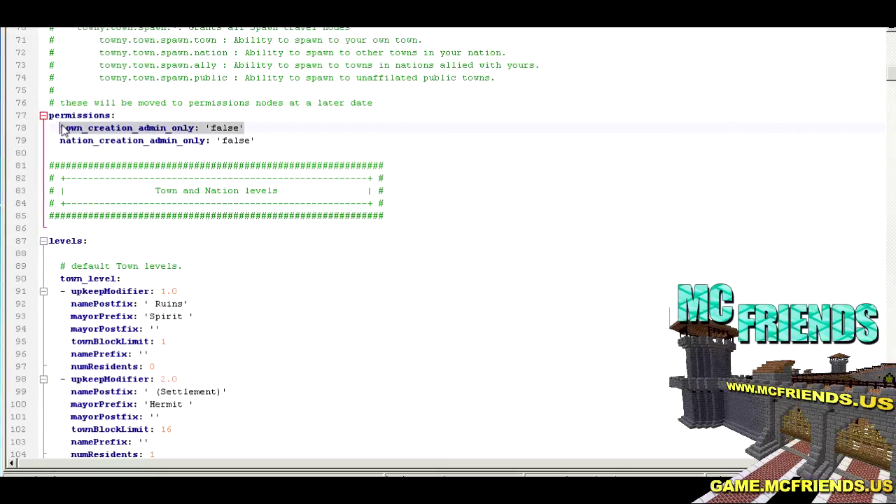
# - Examine the upkeepModifier entries of the Ruins, Settlement and Hamlet levels under town_level
pyautogui.scroll(-2, 292, 185)
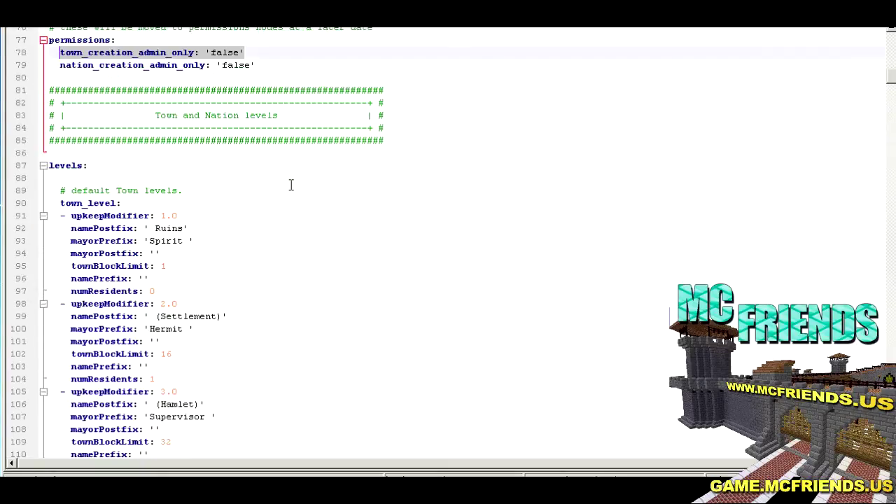
pyautogui.scroll(-2, 291, 185)
pyautogui.scroll(1, 291, 185)
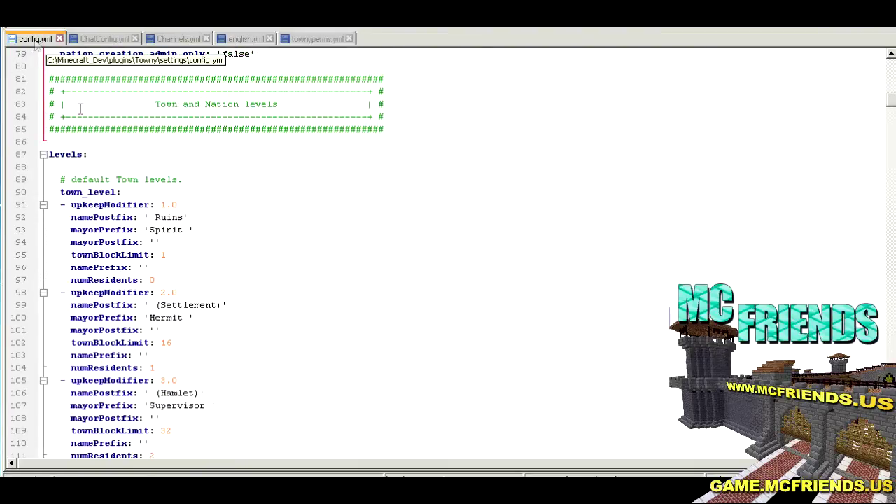
pyautogui.click(197, 205)
pyautogui.scroll(-1, 194, 203)
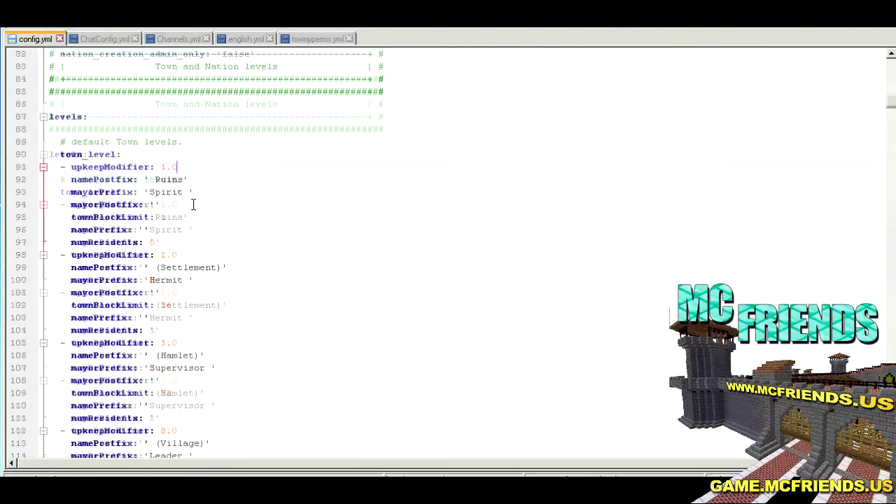
pyautogui.scroll(1, 217, 225)
pyautogui.scroll(-1, 177, 206)
pyautogui.click(177, 254)
pyautogui.scroll(-1, 242, 267)
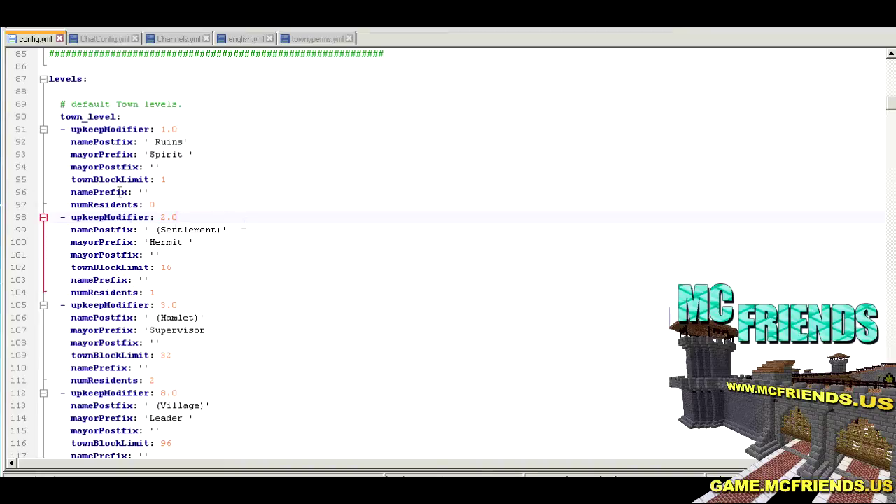
pyautogui.click(179, 306)
pyautogui.scroll(-2, 178, 306)
# - Examine how the numResidents entries define the Ruins and Settlement town levels
pyautogui.click(184, 217)
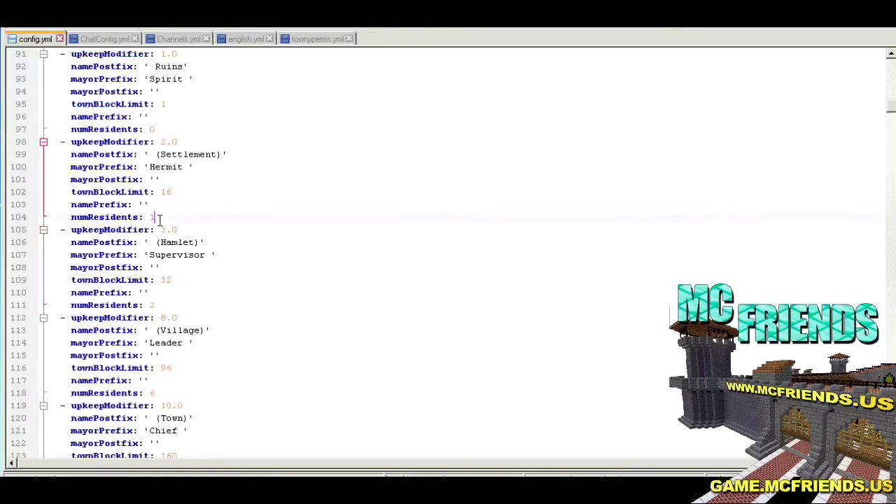
pyautogui.scroll(1, 221, 230)
pyautogui.scroll(1, 177, 171)
pyautogui.click(171, 201)
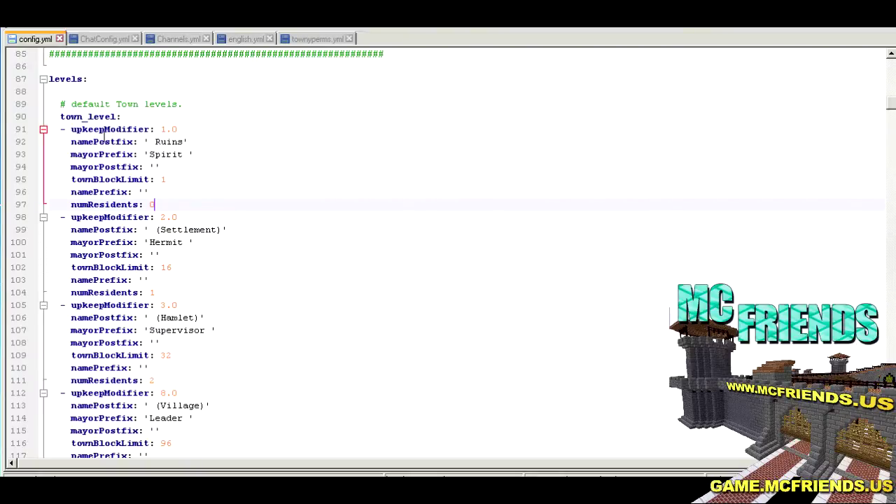
pyautogui.scroll(-1, 179, 208)
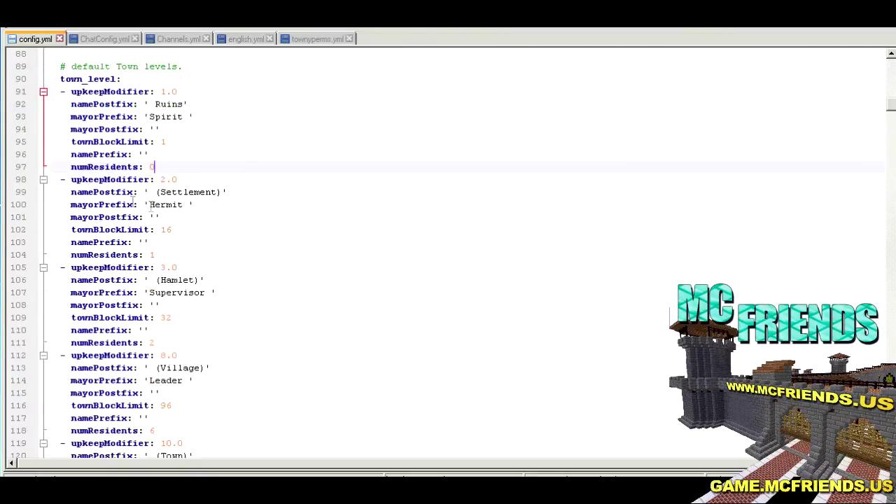
pyautogui.scroll(1, 133, 203)
pyautogui.scroll(-1, 125, 184)
pyautogui.click(164, 255)
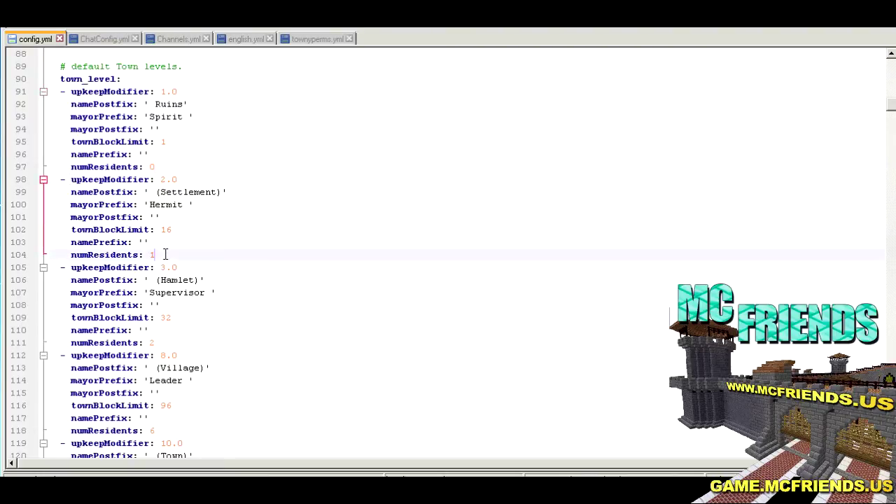
pyautogui.click(161, 180)
# - Look over the default nation levels and examine the numResidents entries of the Settlement and Hamlet town levels
pyautogui.scroll(-19, 230, 220)
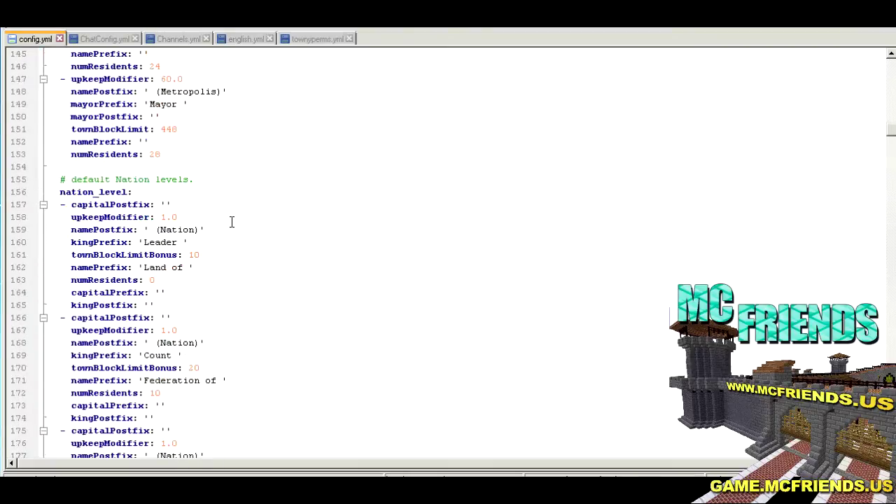
pyautogui.scroll(20, 232, 222)
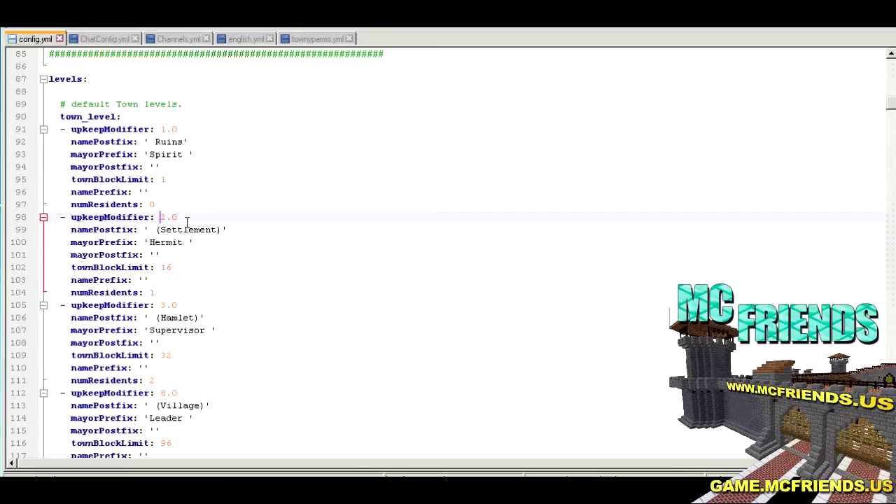
pyautogui.click(168, 292)
pyautogui.scroll(-1, 236, 282)
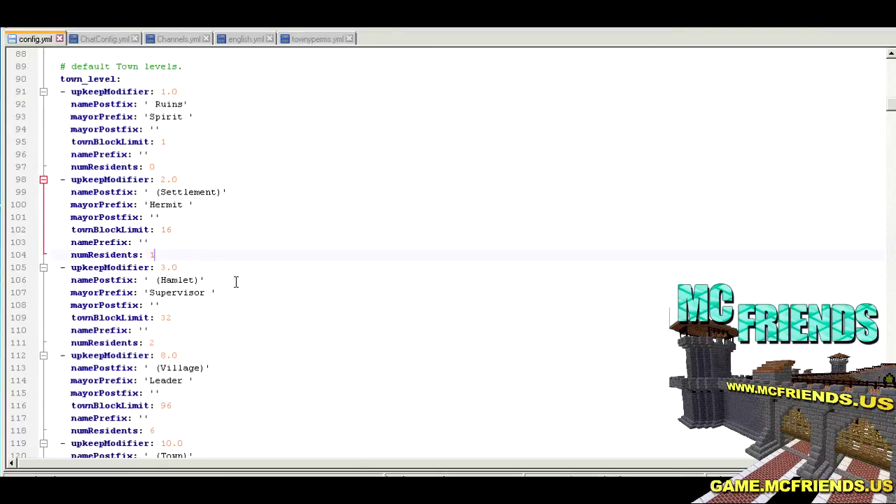
pyautogui.scroll(-1, 236, 282)
pyautogui.click(165, 305)
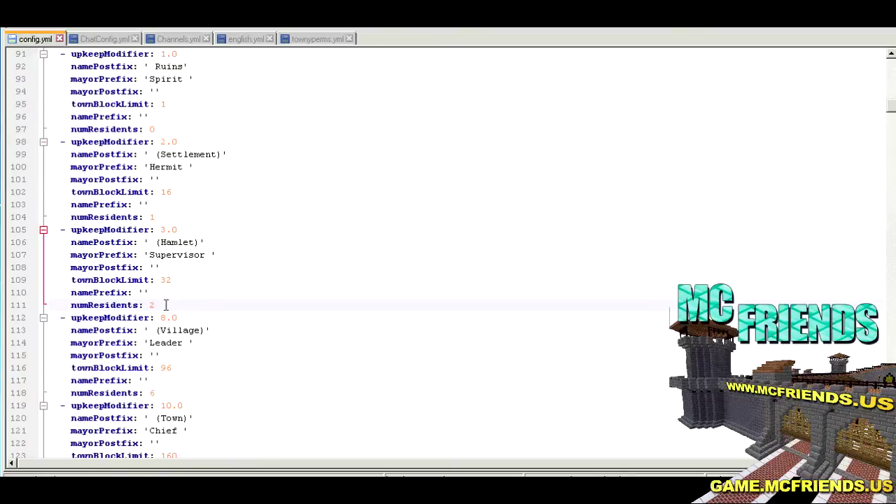
pyautogui.scroll(-1, 166, 305)
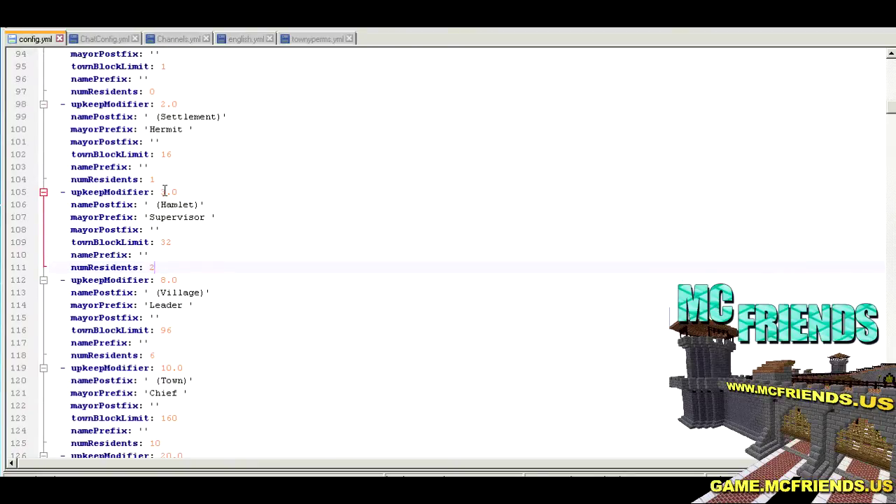
pyautogui.scroll(-1, 165, 192)
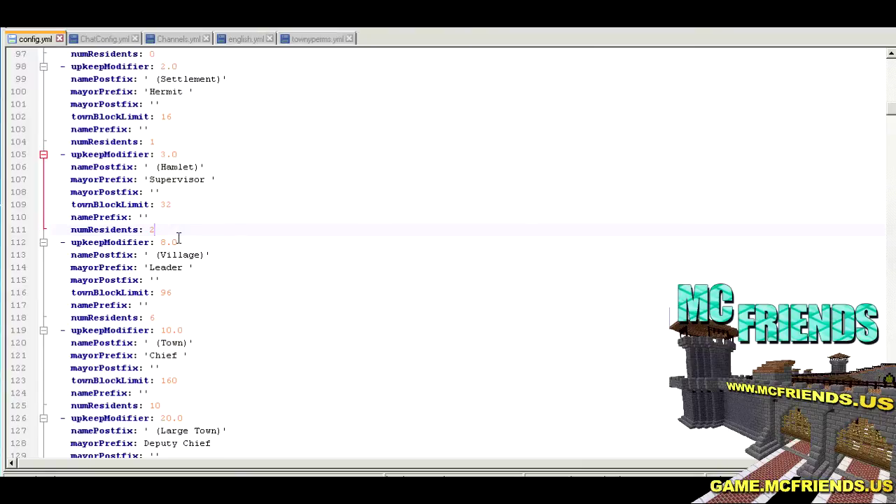
# - Examine the Village and Town levels under town_level, including the Town level's townBlockLimit
pyautogui.click(179, 239)
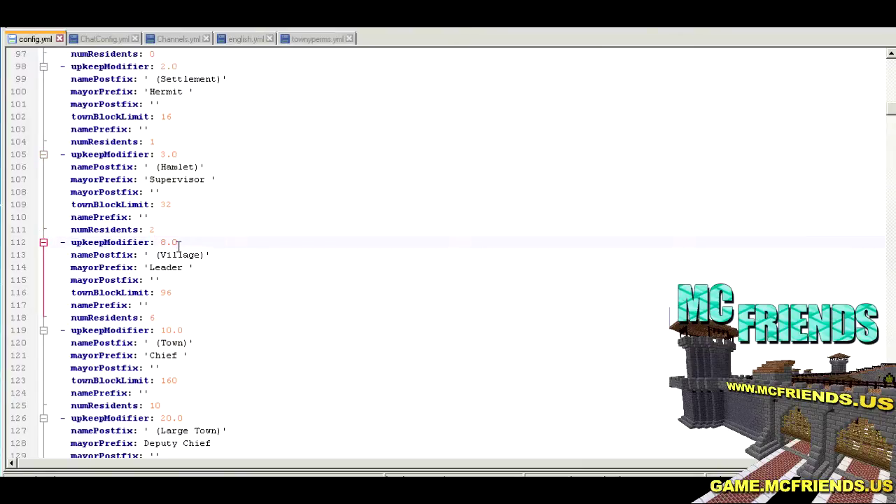
pyautogui.scroll(-2, 183, 249)
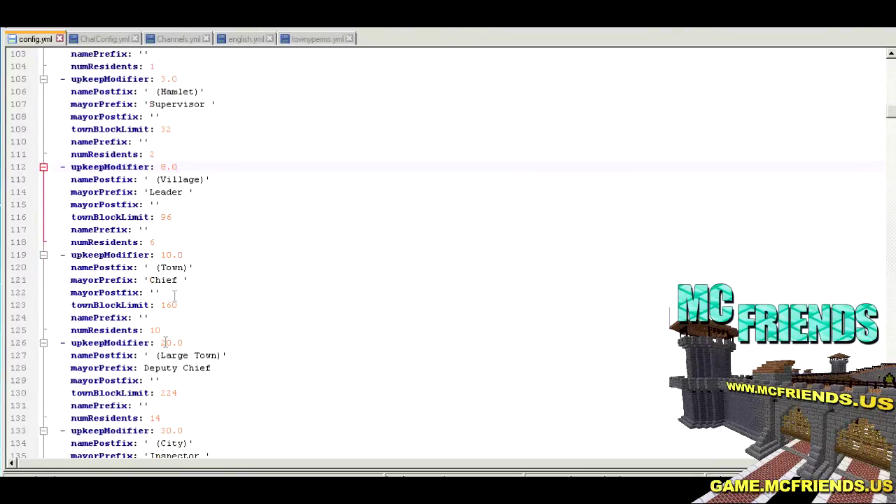
pyautogui.moveTo(167, 330); pyautogui.dragTo(165, 258)
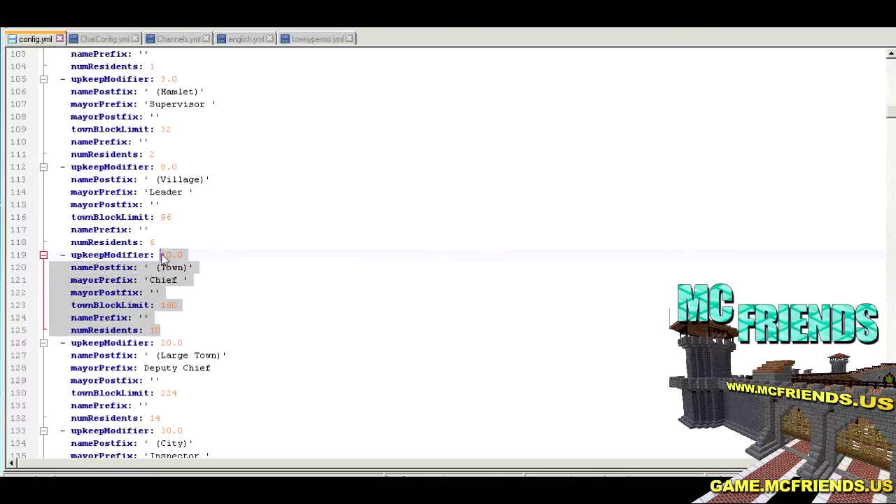
pyautogui.scroll(-2, 175, 257)
pyautogui.click(177, 255)
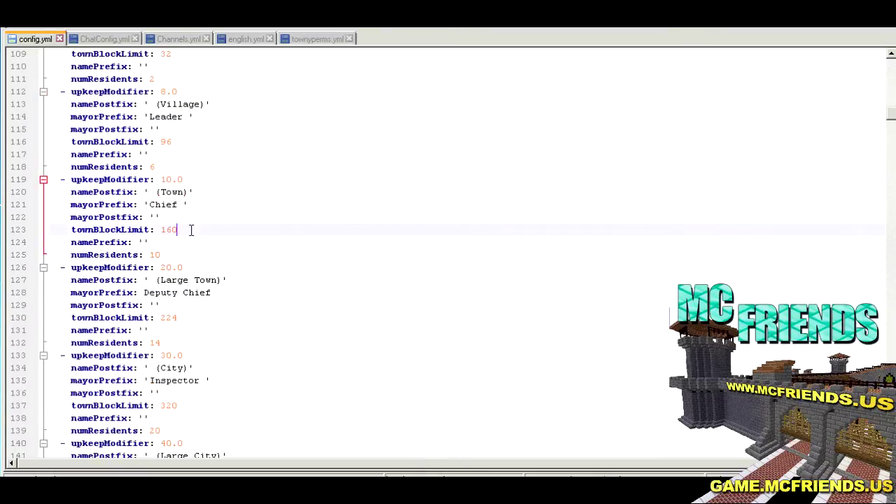
pyautogui.moveTo(196, 232); pyautogui.dragTo(161, 231)
pyautogui.scroll(-1, 188, 203)
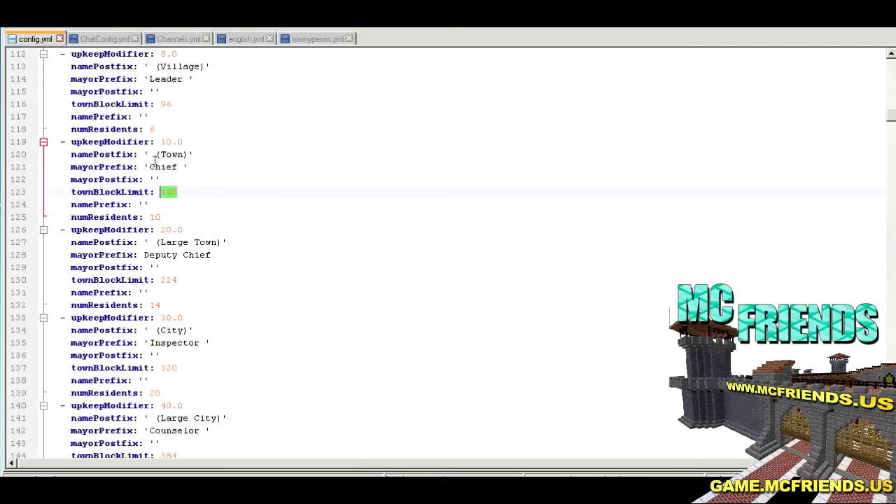
pyautogui.scroll(-1, 190, 182)
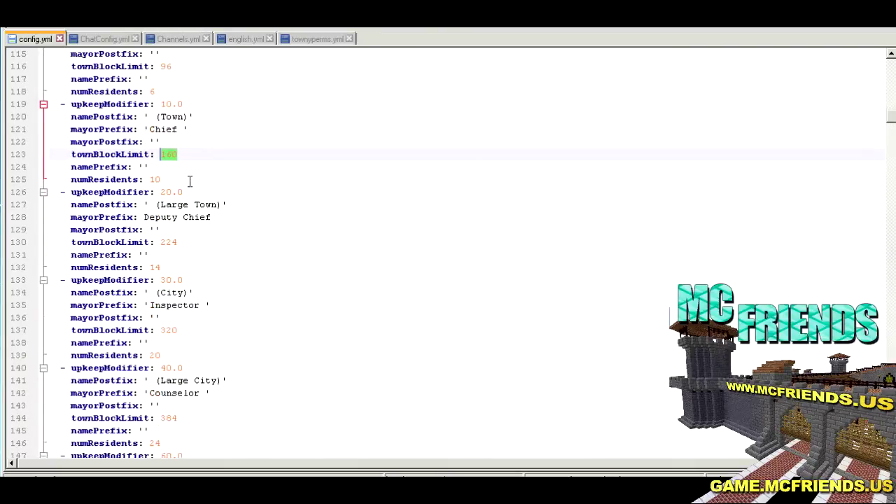
# - Examine the Large Town level's townBlockLimit and the full set of entries for the City level
pyautogui.click(193, 246)
pyautogui.scroll(-2, 192, 248)
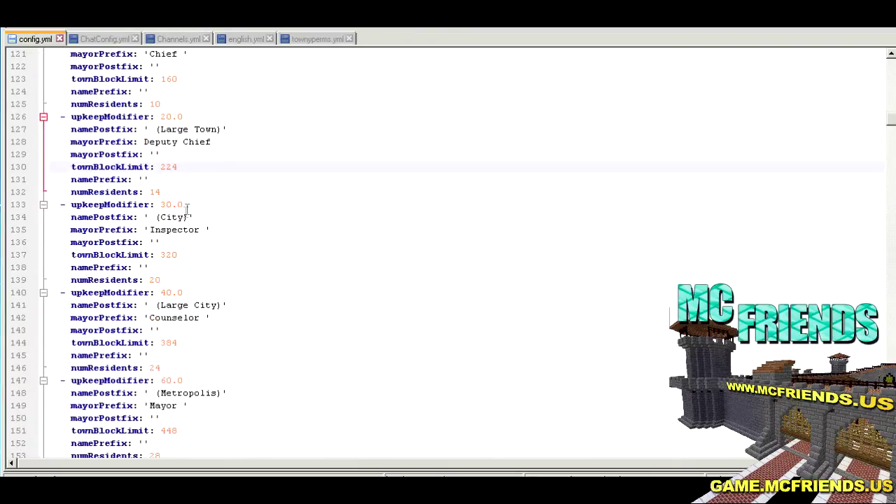
pyautogui.moveTo(178, 284); pyautogui.dragTo(42, 213)
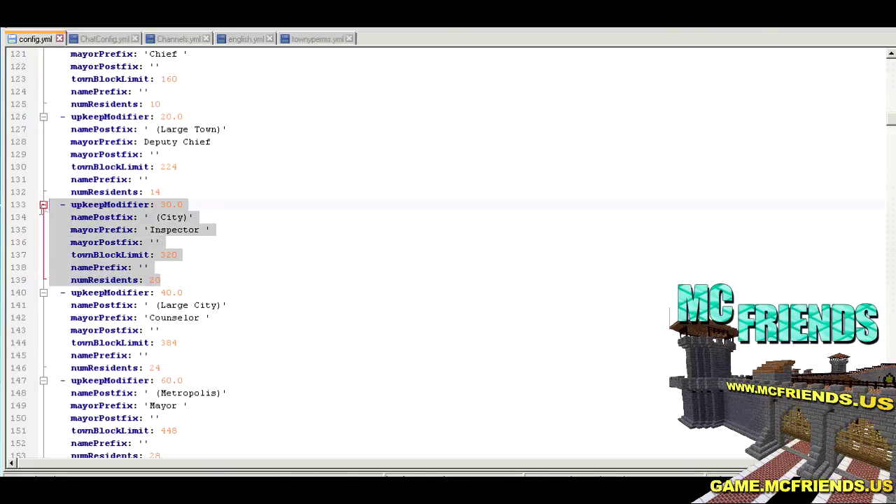
pyautogui.click(224, 217)
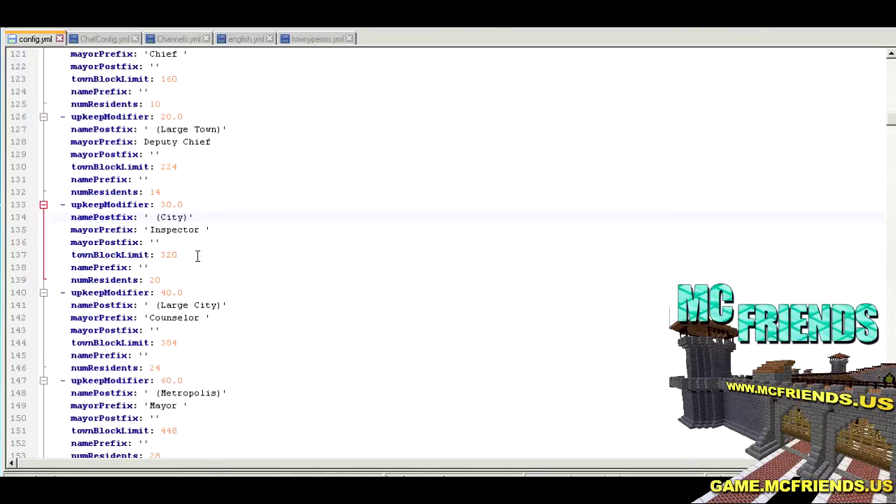
pyautogui.scroll(2, 185, 215)
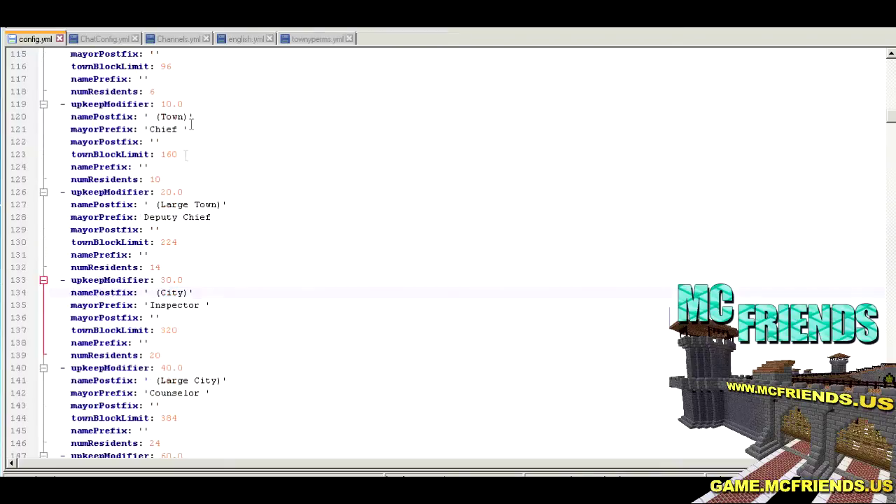
# - Compare the Town level's entries with the numResidents and upkeepModifier of the Large Town level
pyautogui.moveTo(173, 183); pyautogui.dragTo(49, 105)
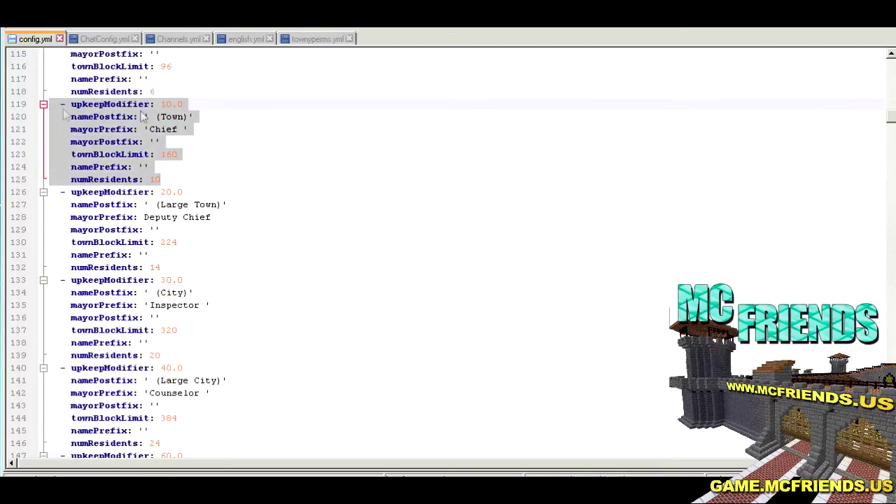
pyautogui.scroll(1, 198, 149)
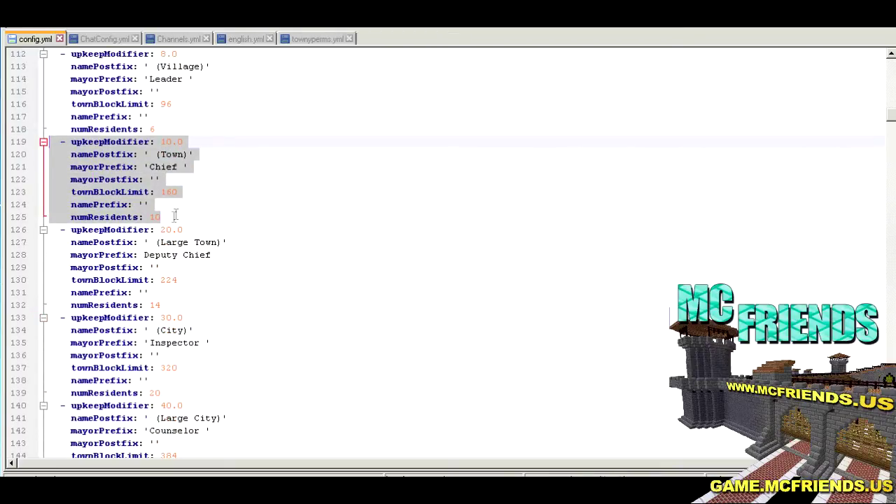
pyautogui.click(176, 143)
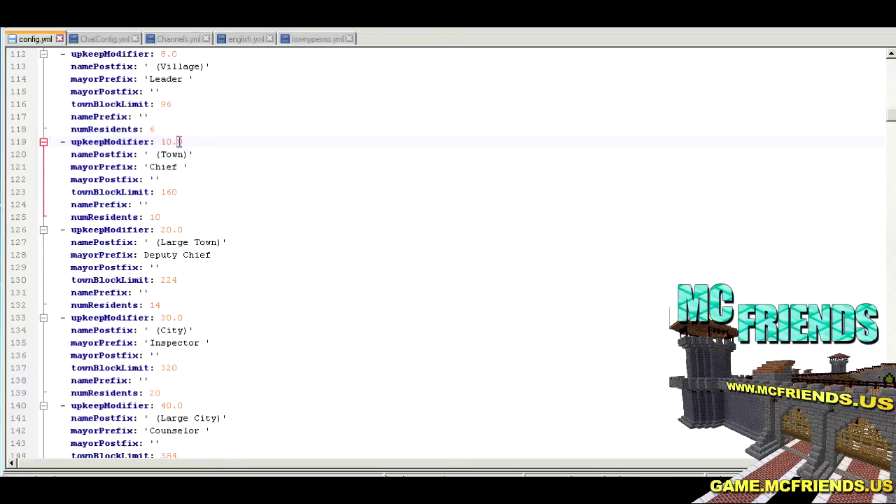
pyautogui.click(177, 304)
pyautogui.scroll(-1, 181, 242)
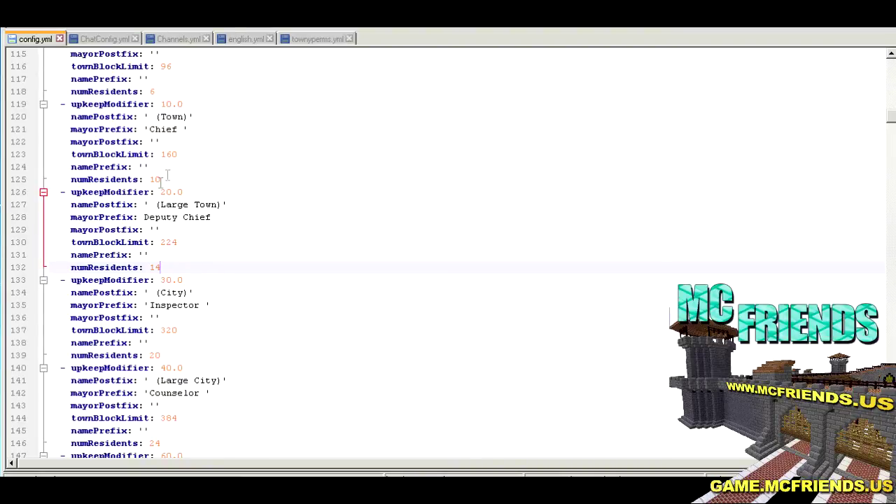
pyautogui.moveTo(160, 192); pyautogui.dragTo(182, 192)
# - Examine the townBlockLimitBonus entry of the first level under nation_level
pyautogui.scroll(-7, 206, 202)
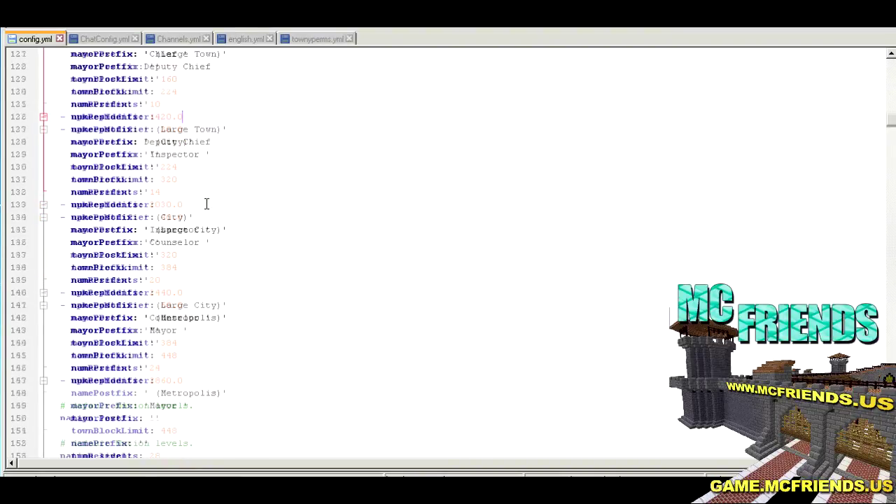
pyautogui.scroll(-4, 206, 204)
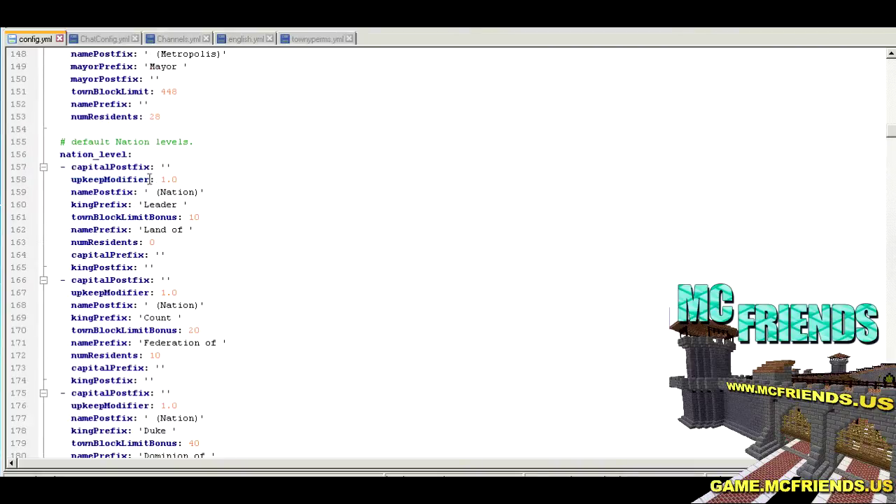
pyautogui.moveTo(204, 218); pyautogui.dragTo(48, 218)
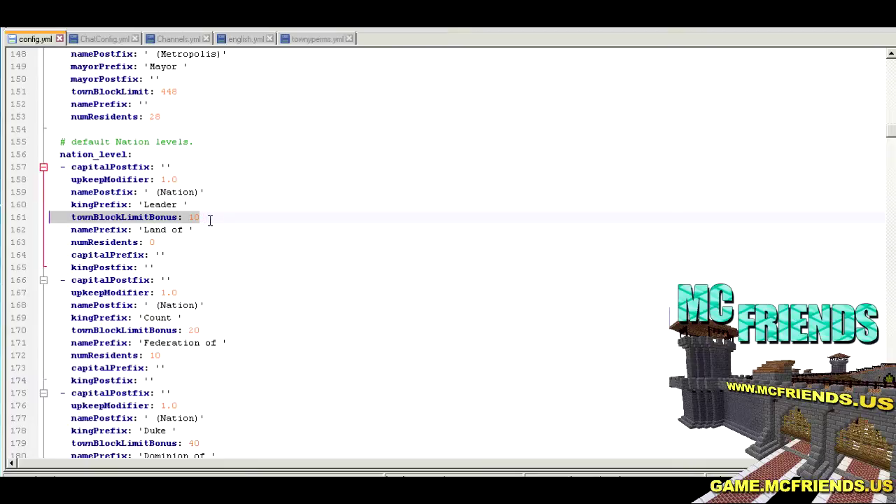
# - Look back over the town levels for comparison with the nation bonus and examine the Settlement level's townBlockLimit
pyautogui.scroll(13, 210, 220)
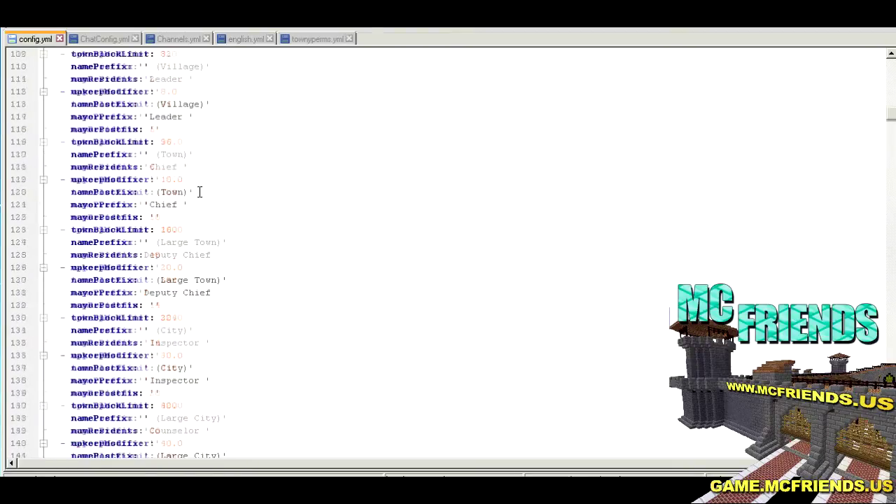
pyautogui.scroll(4, 199, 192)
pyautogui.scroll(5, 199, 192)
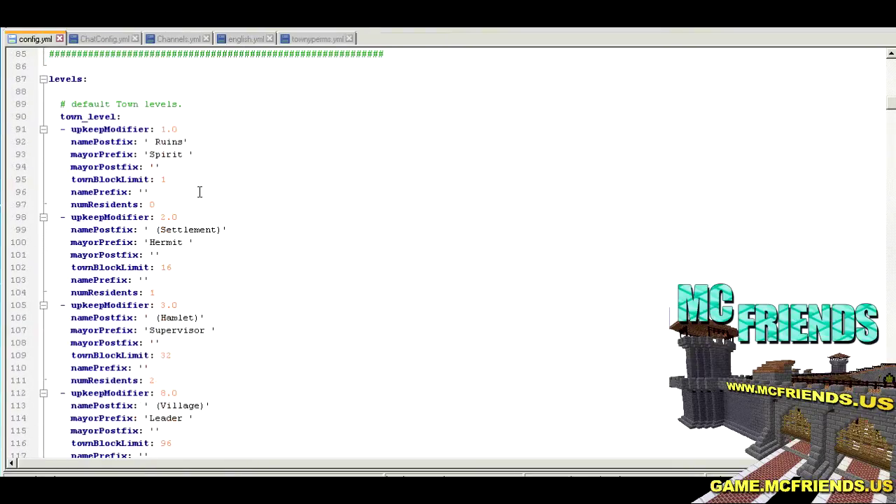
pyautogui.scroll(-16, 199, 192)
pyautogui.scroll(-3, 199, 192)
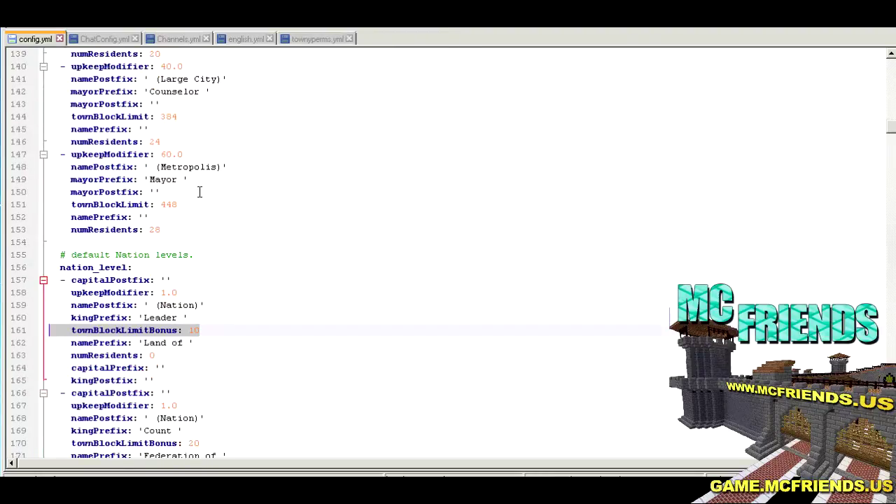
pyautogui.scroll(19, 199, 192)
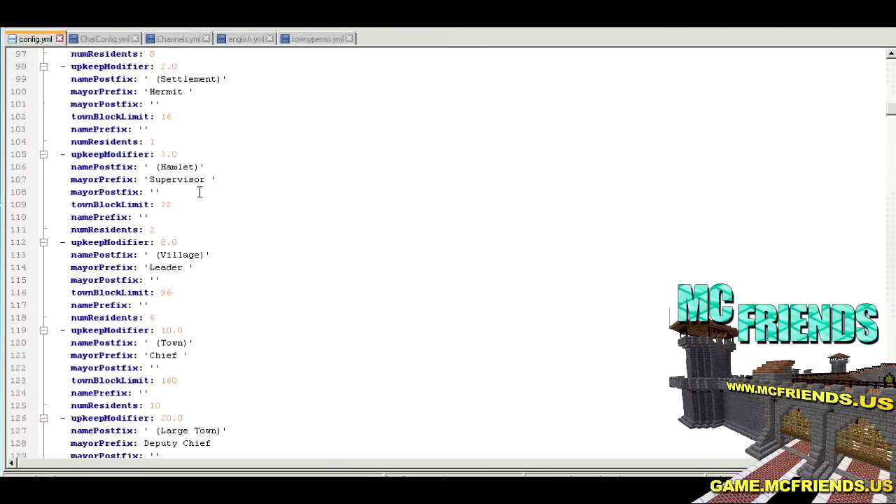
pyautogui.scroll(-2, 200, 192)
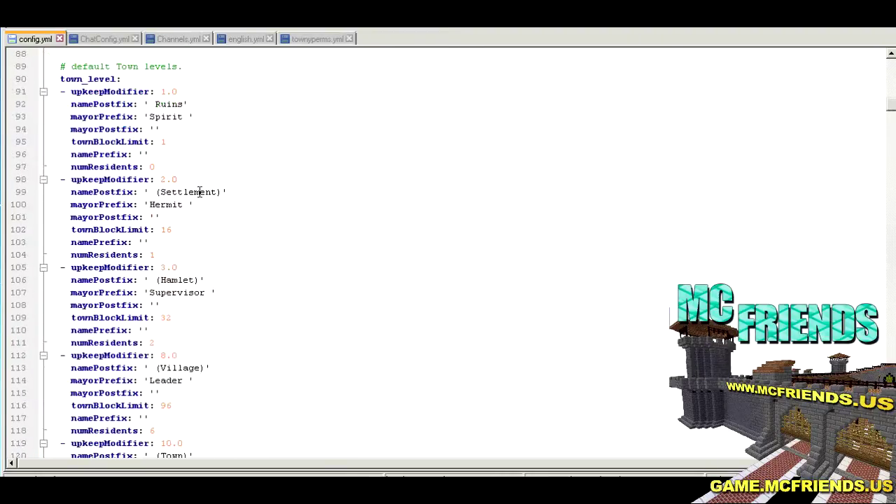
pyautogui.click(181, 230)
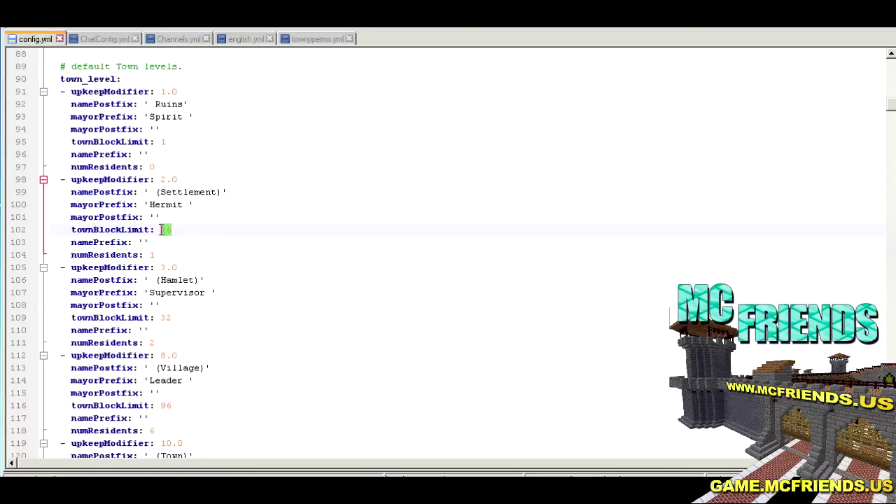
# - Look over the Town Claim/new defaults section and examine the min_distance_from_town_homeblock setting
pyautogui.scroll(-20, 218, 239)
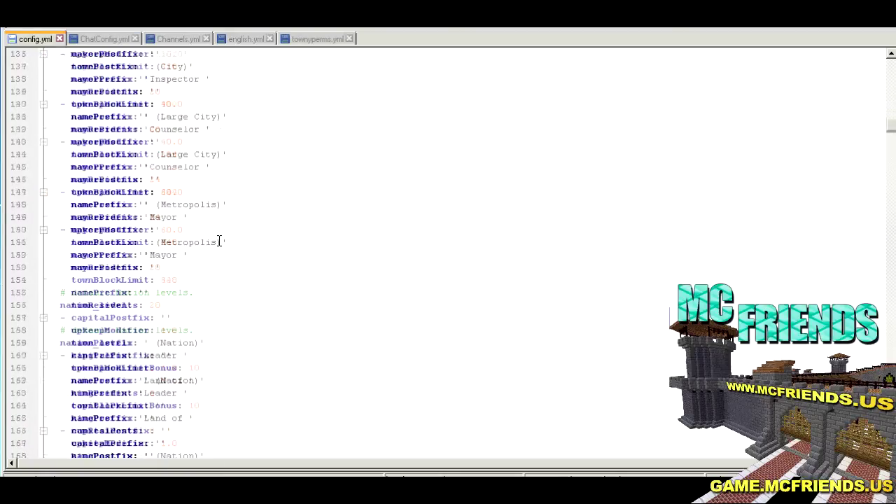
pyautogui.scroll(-13, 219, 241)
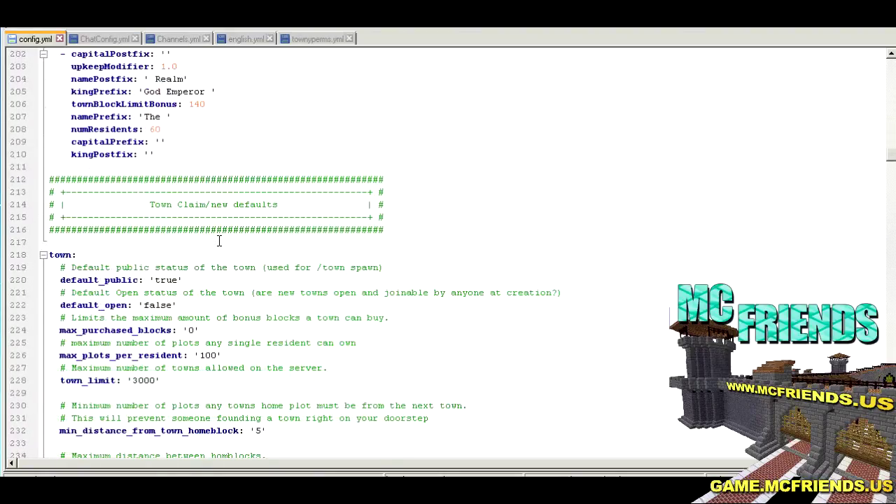
pyautogui.scroll(-1, 219, 241)
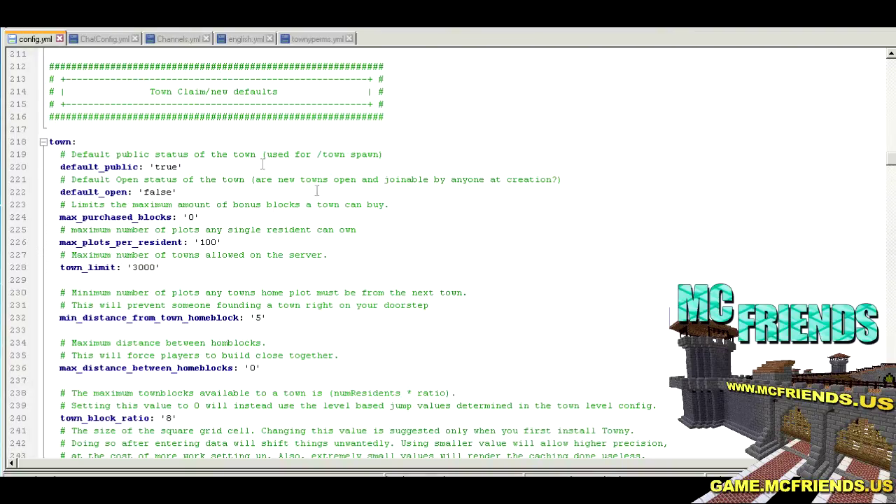
pyautogui.scroll(-2, 304, 210)
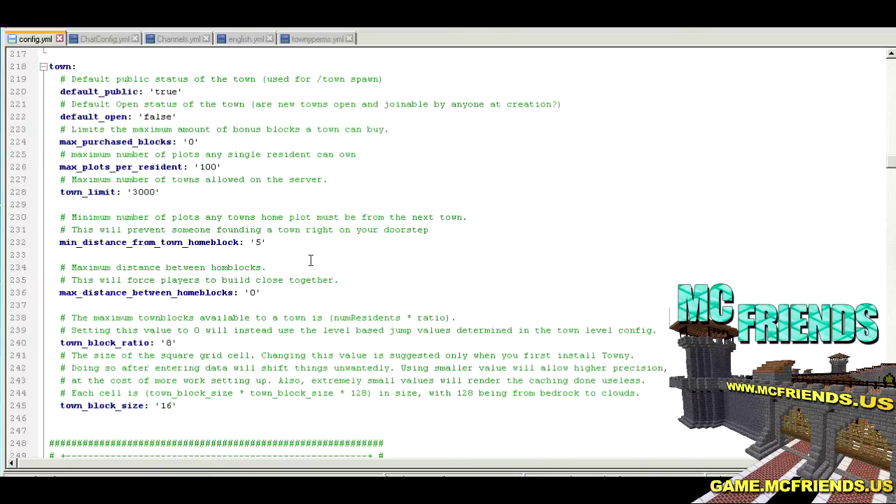
pyautogui.moveTo(267, 242); pyautogui.dragTo(31, 246)
pyautogui.click(289, 242)
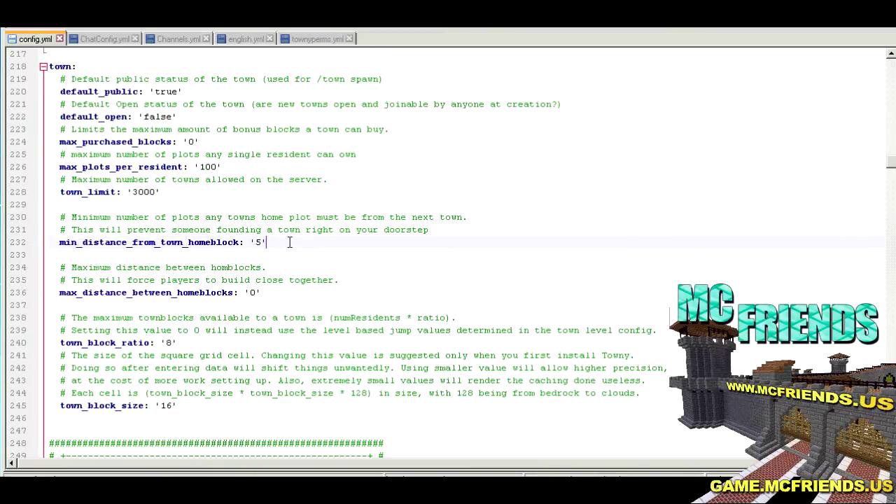
# - Examine the max_distance_between_homeblocks setting and reread the minimum home plot distance comment and setting
pyautogui.scroll(-1, 328, 243)
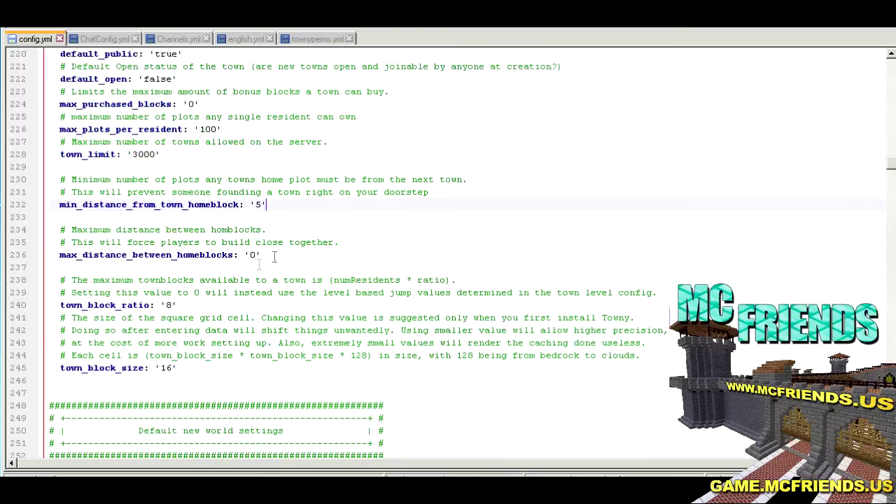
pyautogui.moveTo(277, 255); pyautogui.dragTo(47, 256)
pyautogui.click(283, 180)
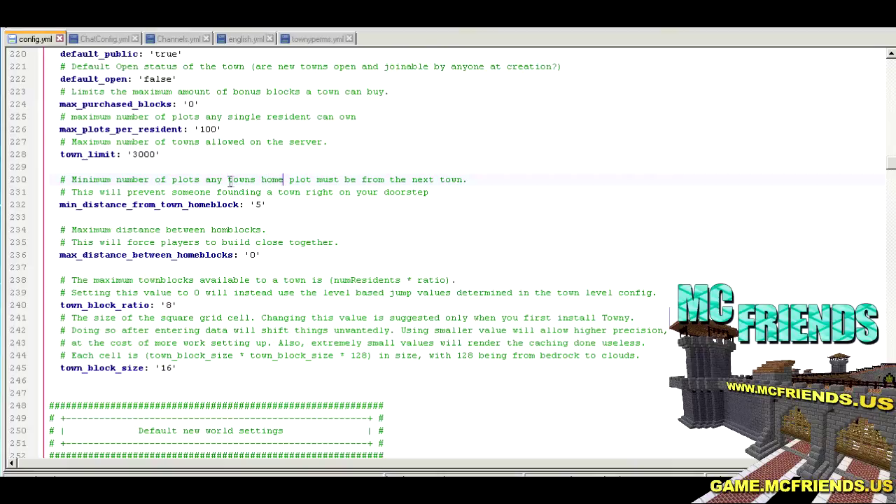
pyautogui.click(317, 206)
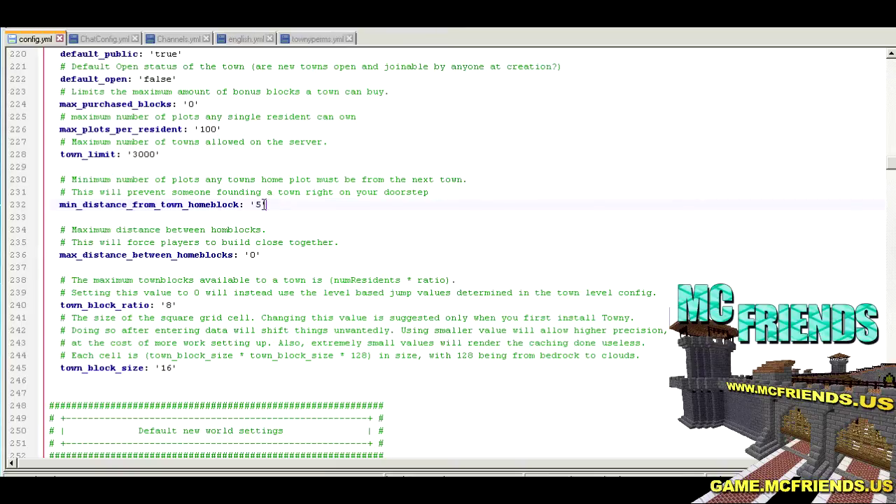
# - Examine the town_block_size and town_block_ratio settings, ending at the Default new world settings section
pyautogui.scroll(-2, 281, 205)
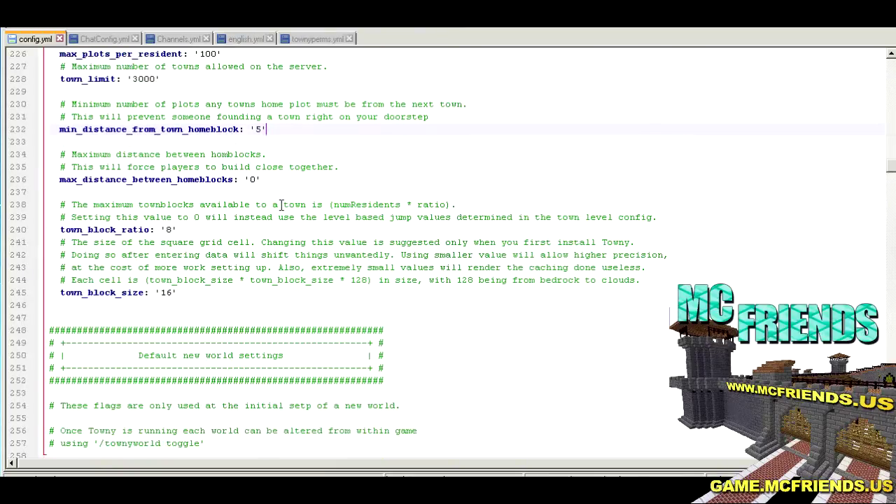
pyautogui.moveTo(180, 293); pyautogui.dragTo(42, 294)
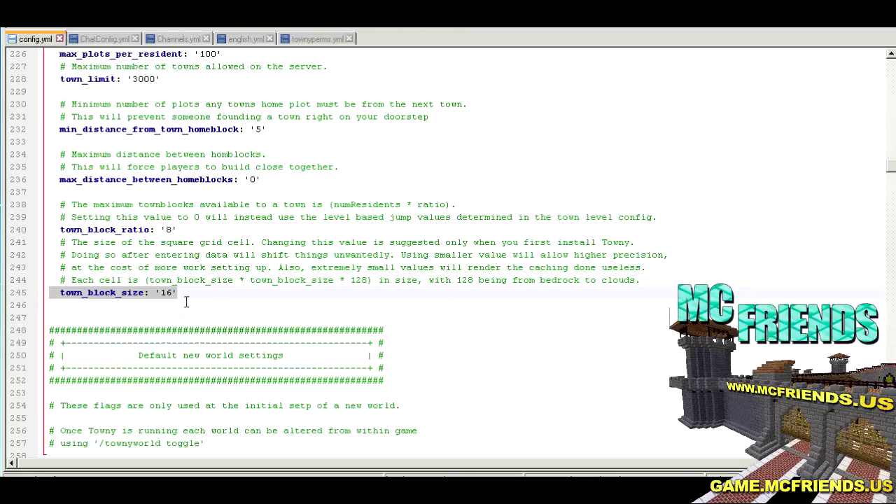
pyautogui.click(189, 230)
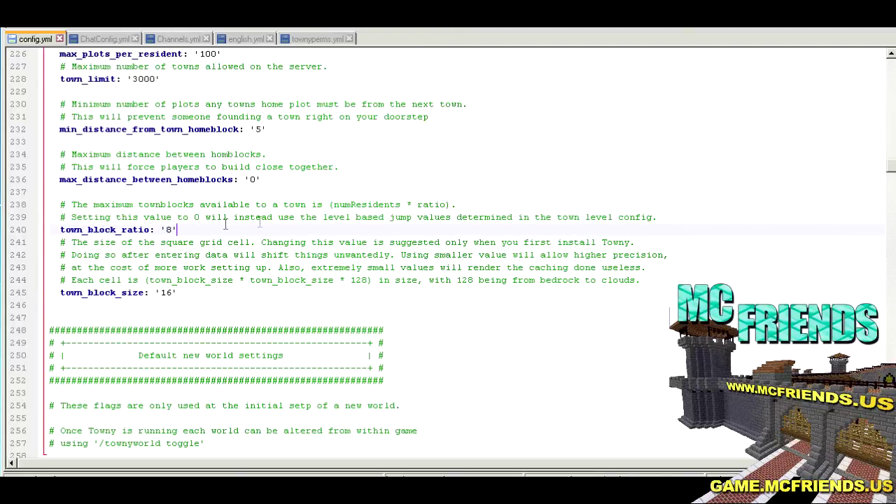
pyautogui.scroll(-6, 562, 315)
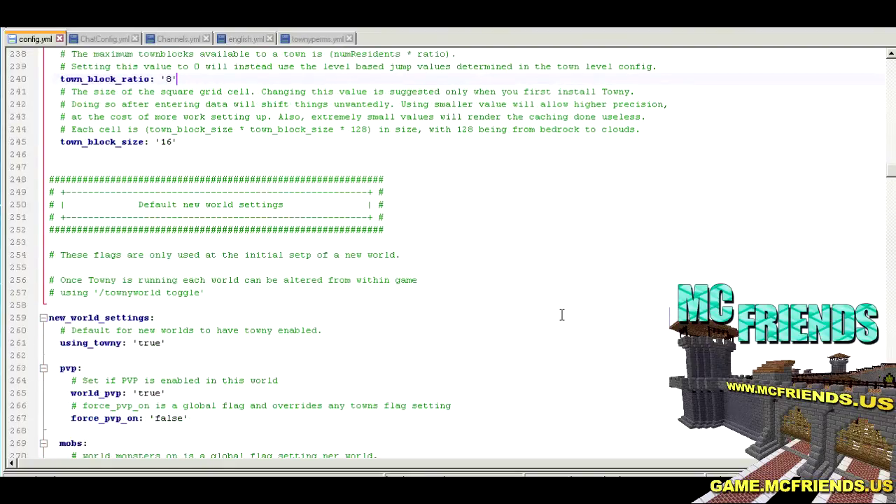
# - Look through the Default new world settings section, examining the pvp, mobs, explosions and fire flags
pyautogui.scroll(-1, 562, 315)
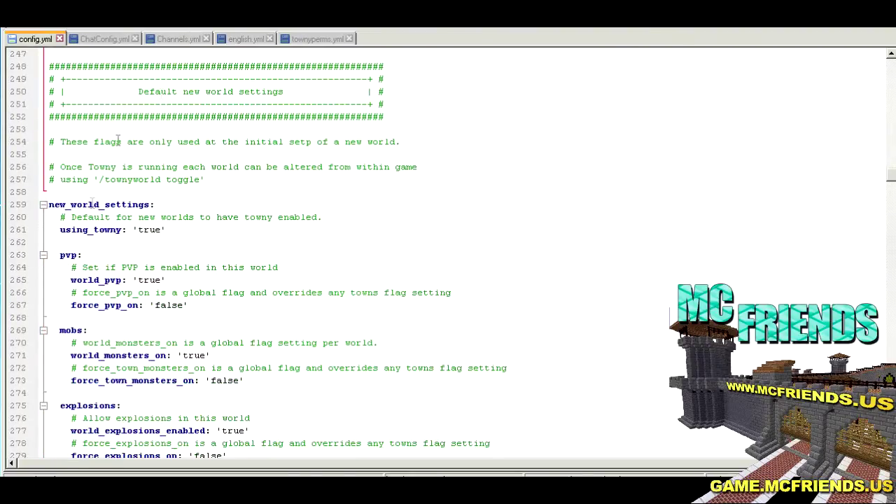
pyautogui.scroll(-6, 210, 269)
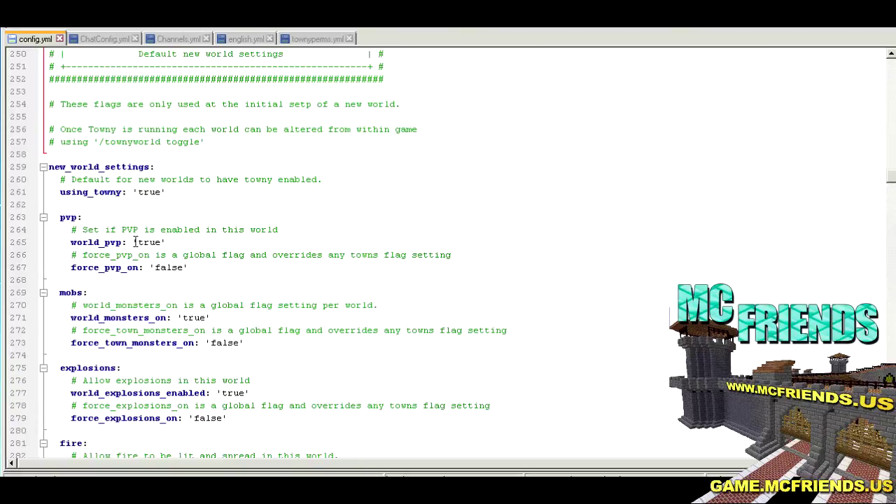
pyautogui.scroll(-2, 247, 267)
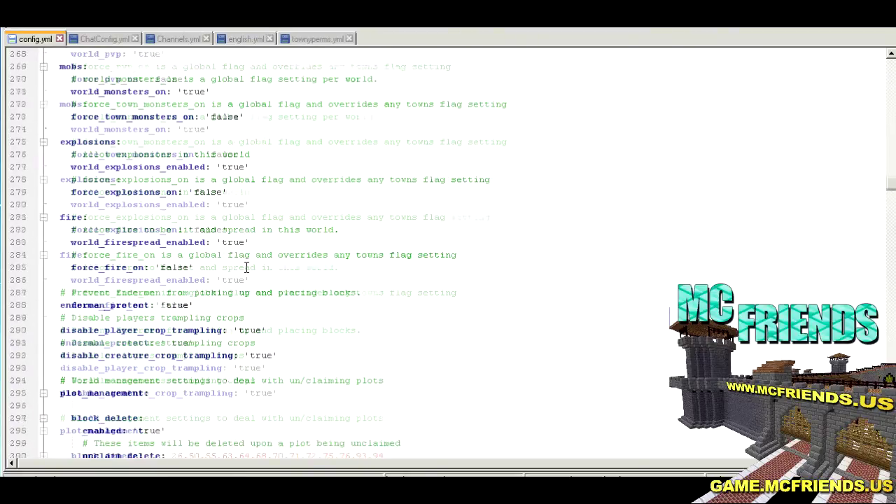
pyautogui.scroll(4, 275, 315)
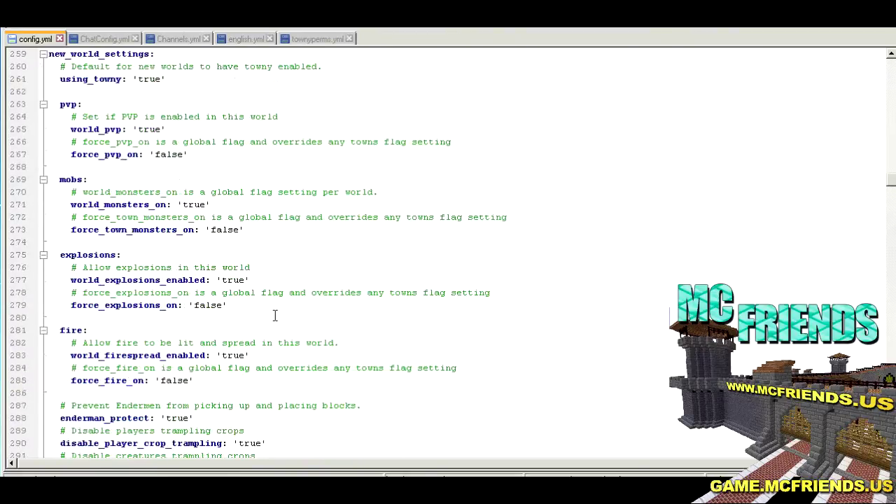
pyautogui.scroll(-3, 276, 315)
pyautogui.scroll(6, 224, 335)
pyautogui.scroll(-5, 236, 330)
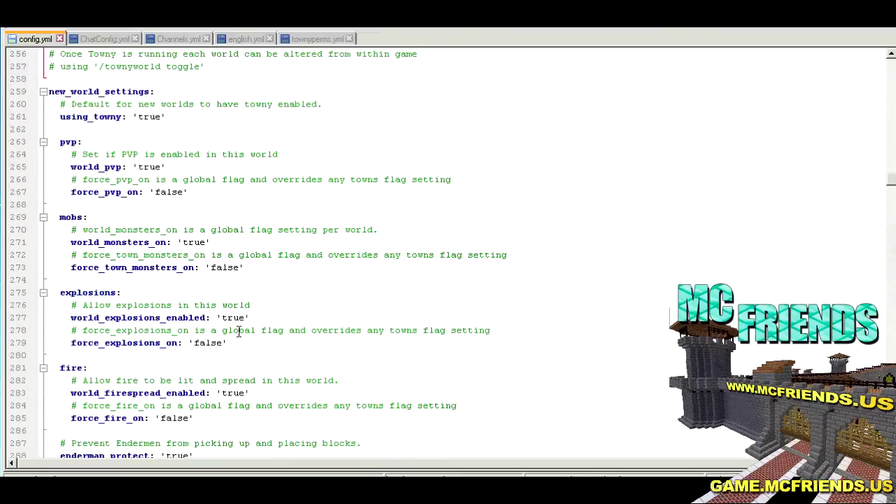
# - Return to the start of new_world_settings and highlight the using_towny line for review
pyautogui.scroll(3, 238, 331)
pyautogui.scroll(-4, 287, 272)
pyautogui.scroll(4, 296, 276)
pyautogui.moveTo(175, 116); pyautogui.dragTo(34, 122)
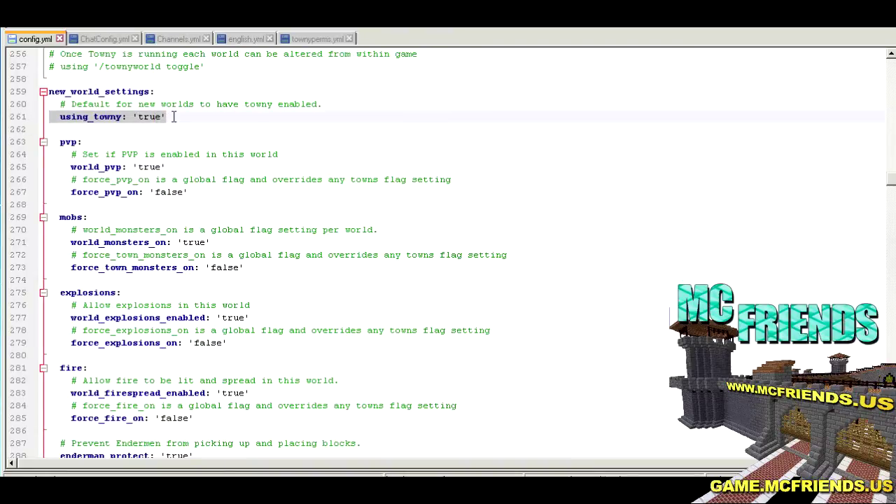
# - Review the plot_management block deletion settings and examine the revert_on_unclaim block with its enabled value
pyautogui.scroll(-9, 221, 177)
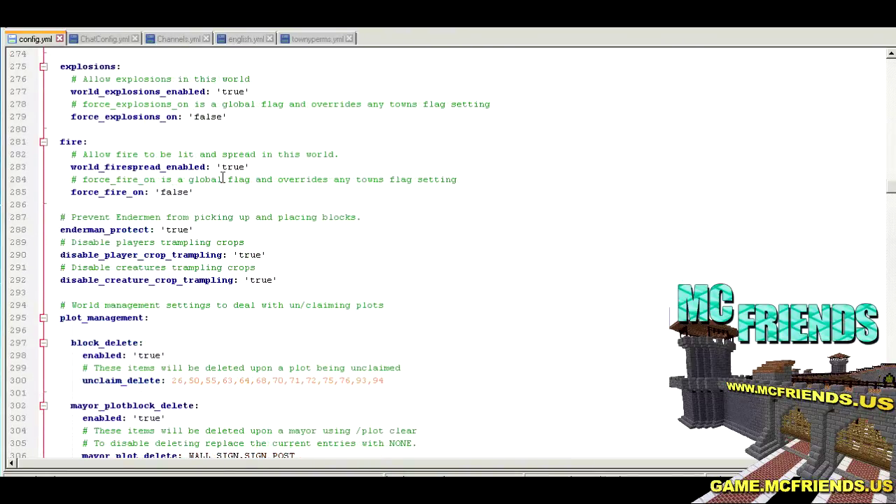
pyautogui.scroll(-1, 223, 177)
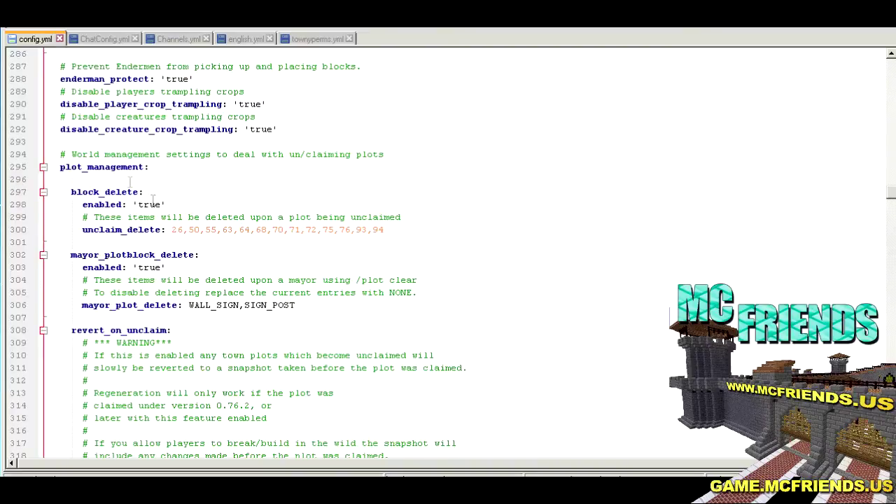
pyautogui.scroll(-4, 114, 173)
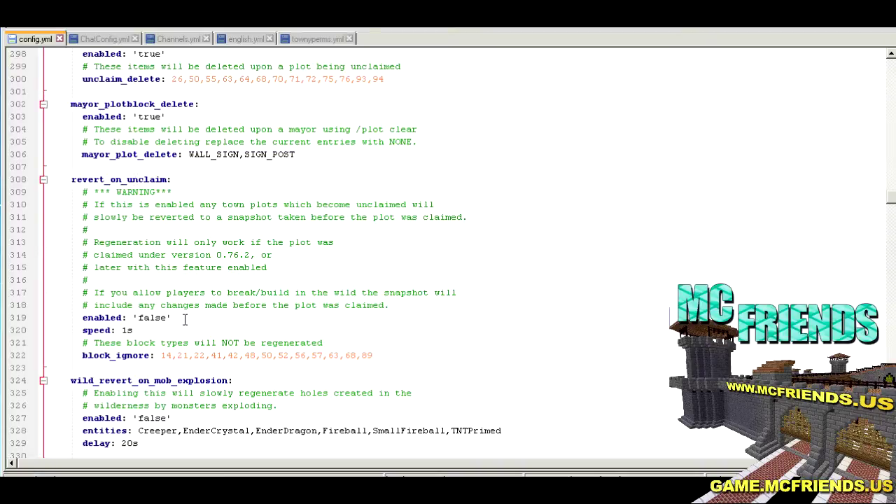
pyautogui.moveTo(399, 353); pyautogui.dragTo(24, 180)
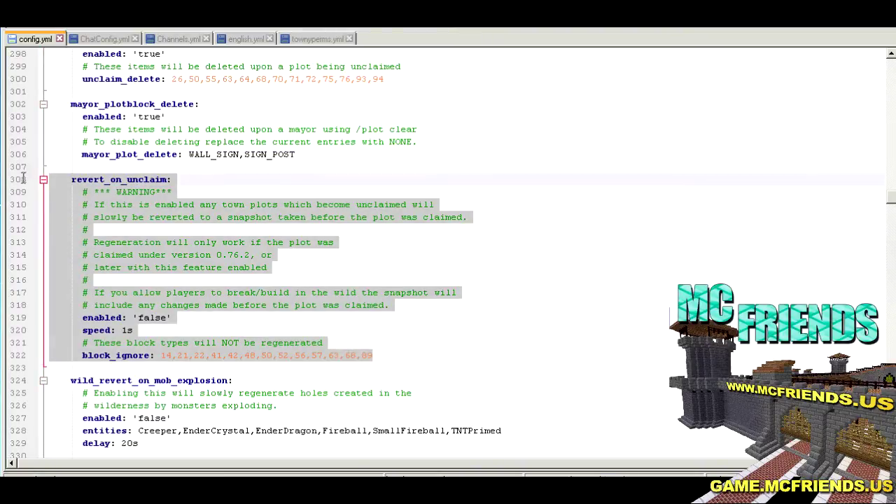
pyautogui.click(297, 293)
pyautogui.scroll(-2, 301, 288)
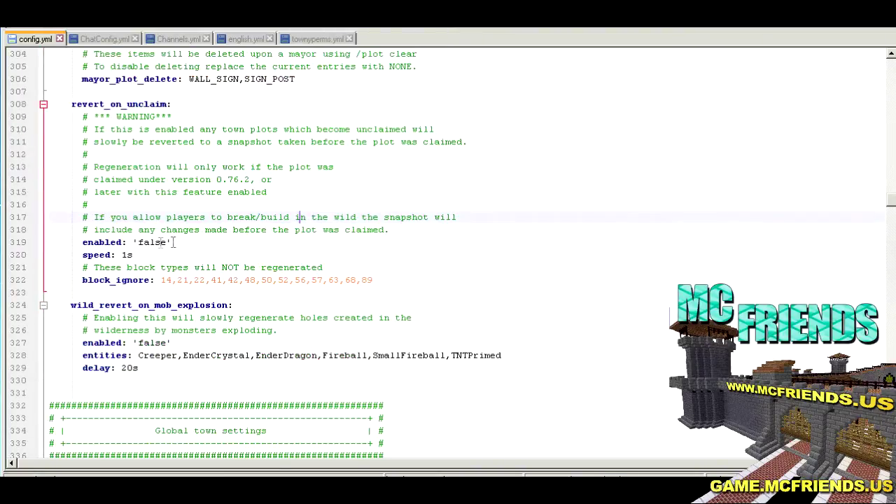
pyautogui.moveTo(174, 243); pyautogui.dragTo(133, 243)
# - Examine the wild_revert_on_mob_explosion block, including its enabled value and the TNTPrimed entry in the entities list
pyautogui.scroll(-1, 244, 282)
pyautogui.click(171, 306)
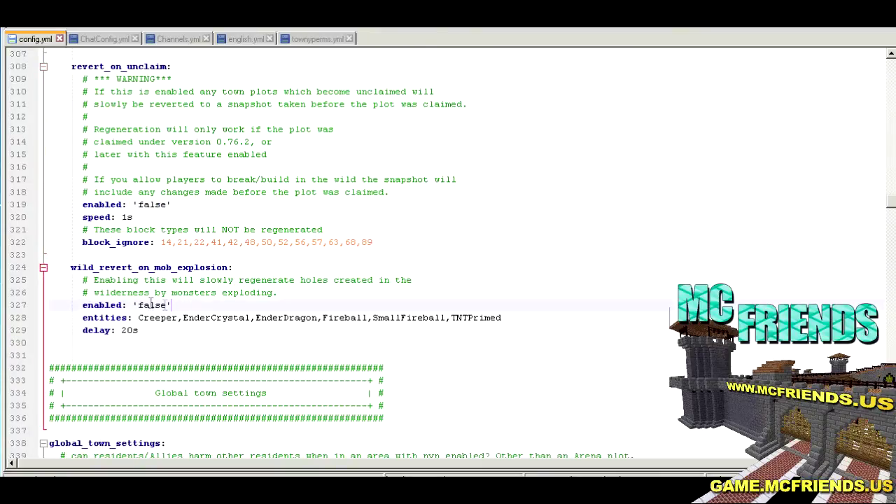
pyautogui.moveTo(147, 334); pyautogui.dragTo(41, 261)
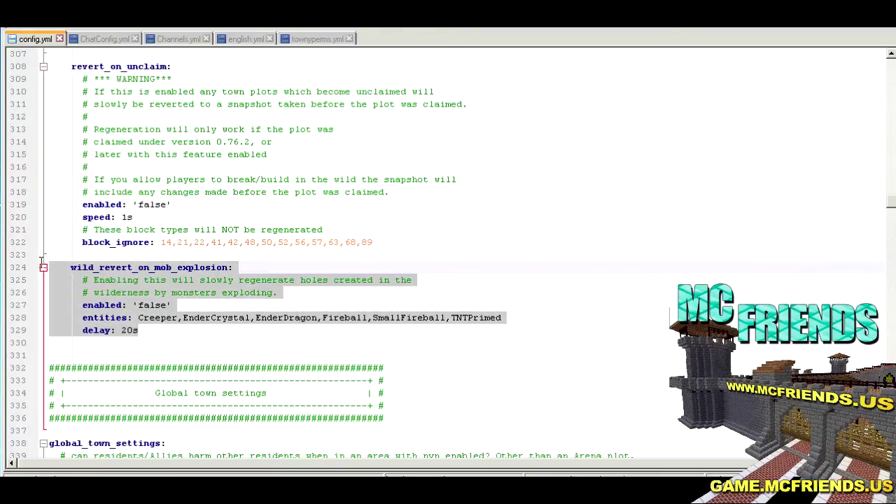
pyautogui.click(216, 286)
pyautogui.scroll(-1, 283, 301)
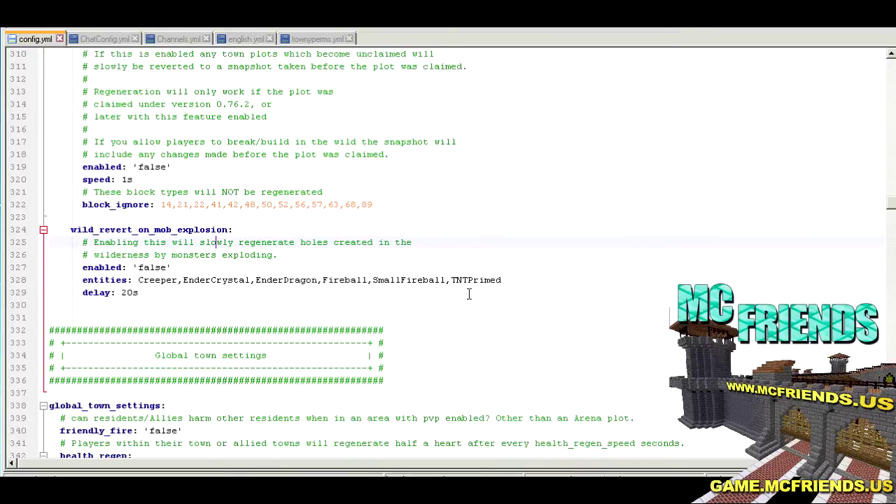
pyautogui.moveTo(508, 284); pyautogui.dragTo(462, 283)
pyautogui.click(494, 297)
# - Read through the Global town settings section, from friendly_fire and health_regen to the town spawn and notification options
pyautogui.scroll(-5, 494, 296)
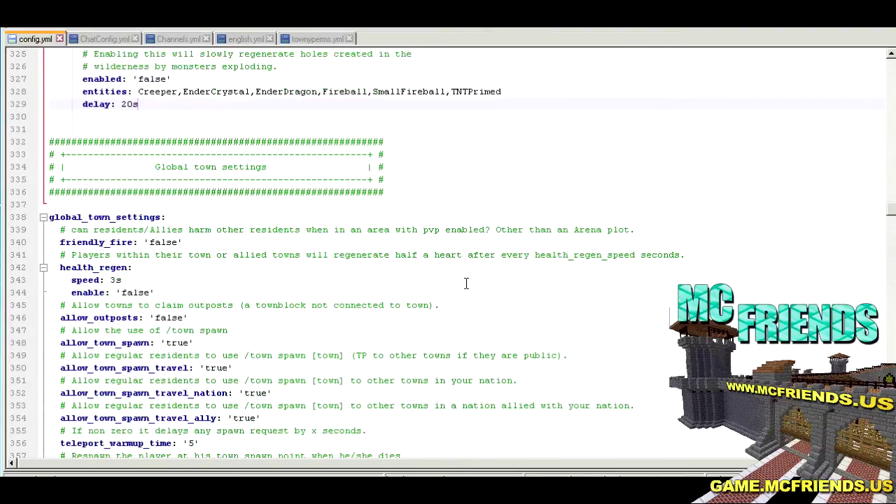
pyautogui.scroll(-1, 440, 268)
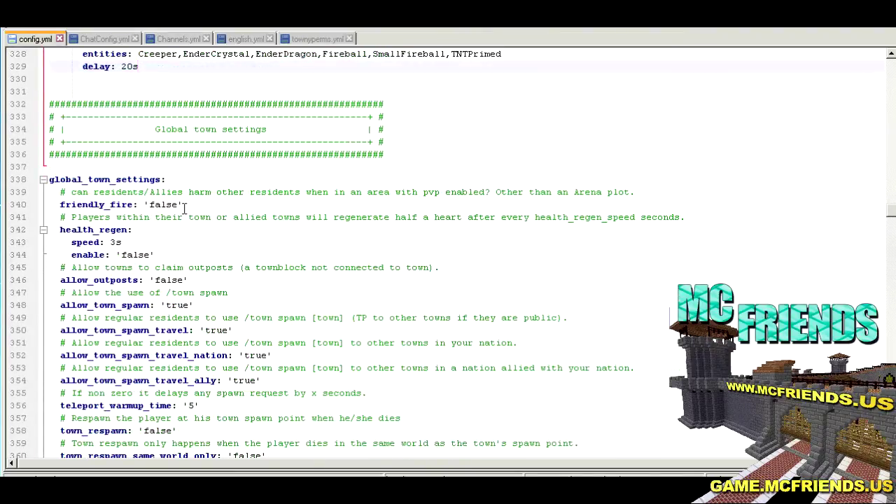
pyautogui.scroll(-1, 184, 203)
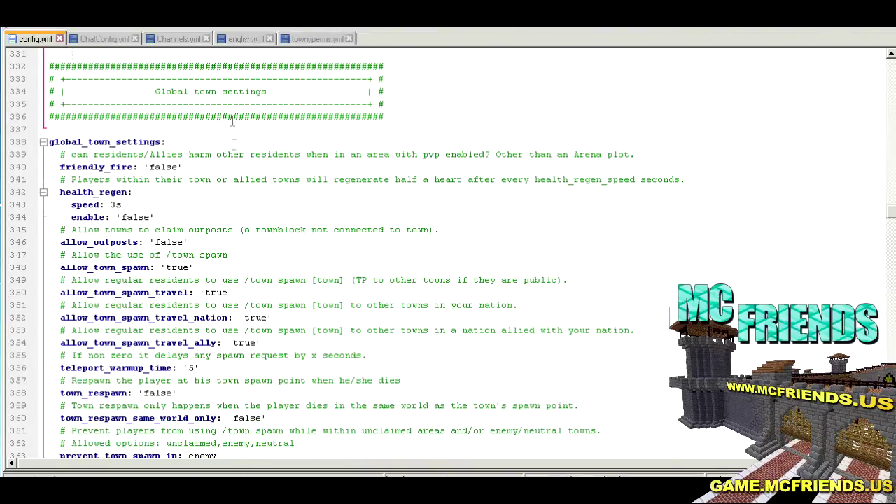
pyautogui.scroll(-5, 244, 171)
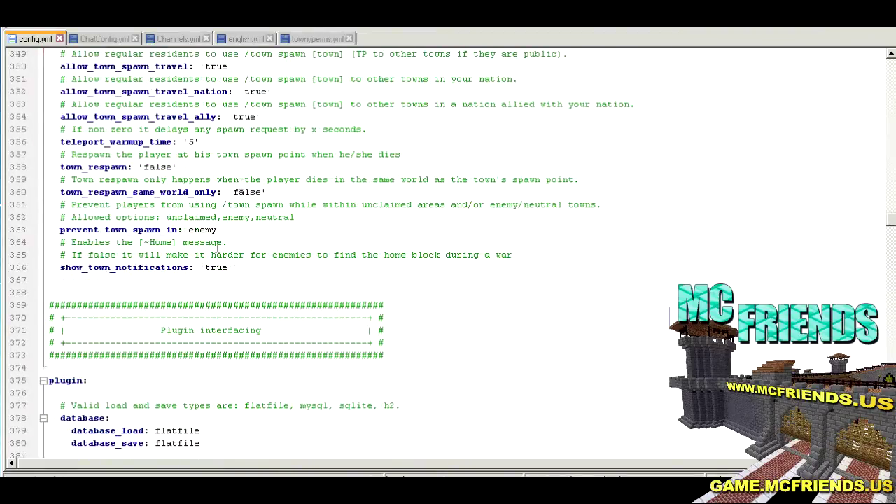
# - Look over the Plugin interfacing section, covering the database, economy, questioner and permissions settings
pyautogui.scroll(-8, 243, 273)
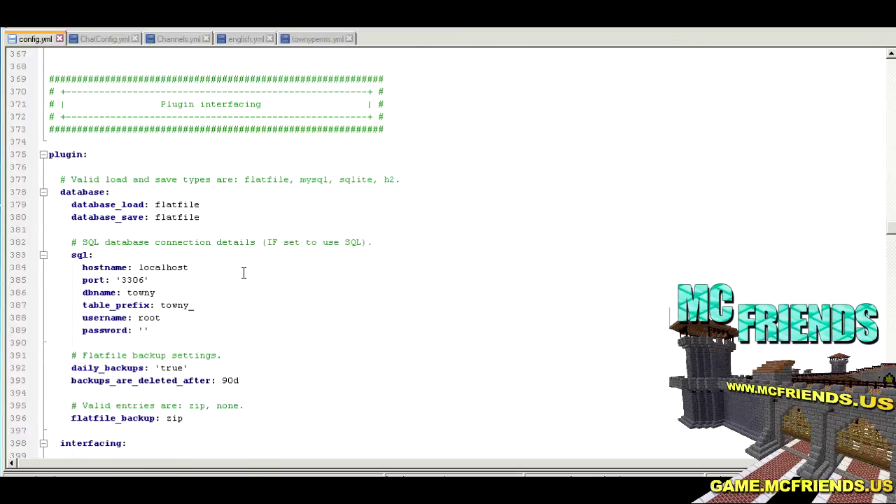
pyautogui.scroll(-18, 244, 273)
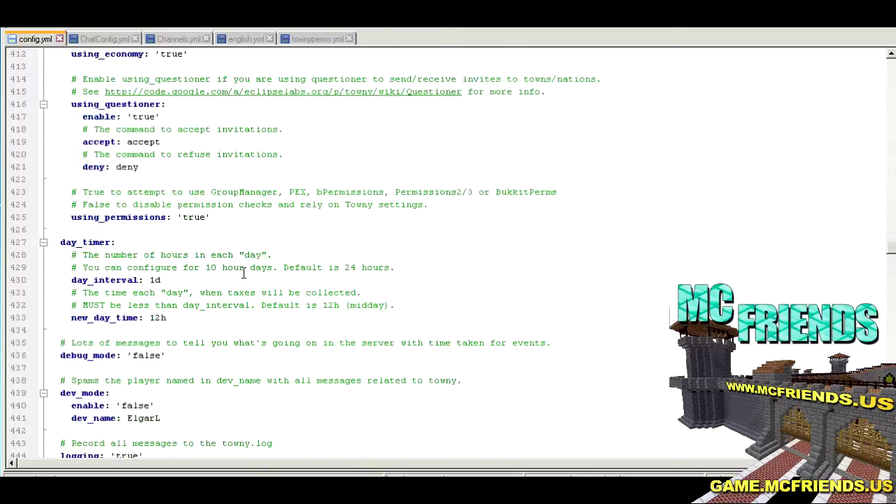
pyautogui.scroll(12, 244, 273)
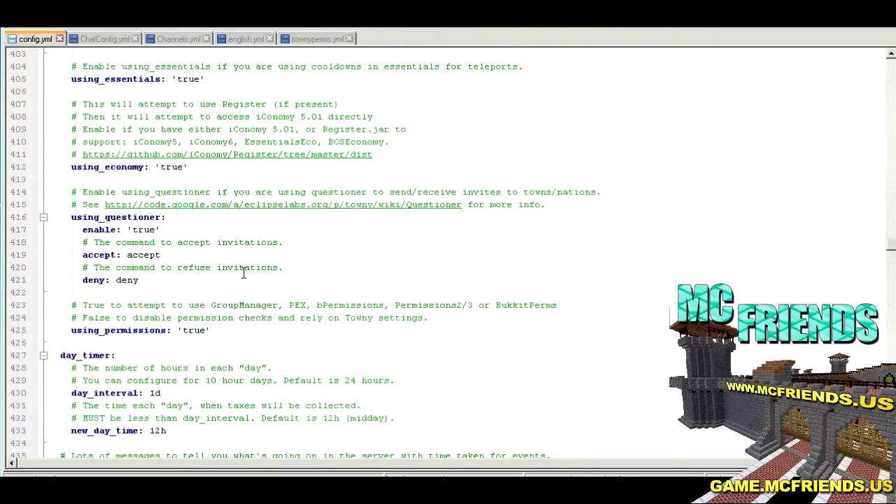
pyautogui.scroll(-8, 244, 273)
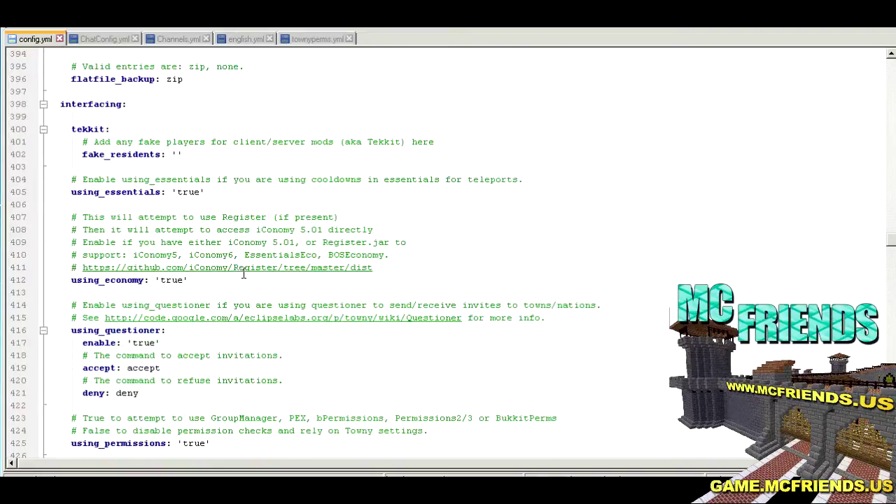
# - Examine the day_interval and new_day_time settings in the day_timer block
pyautogui.scroll(-4, 243, 273)
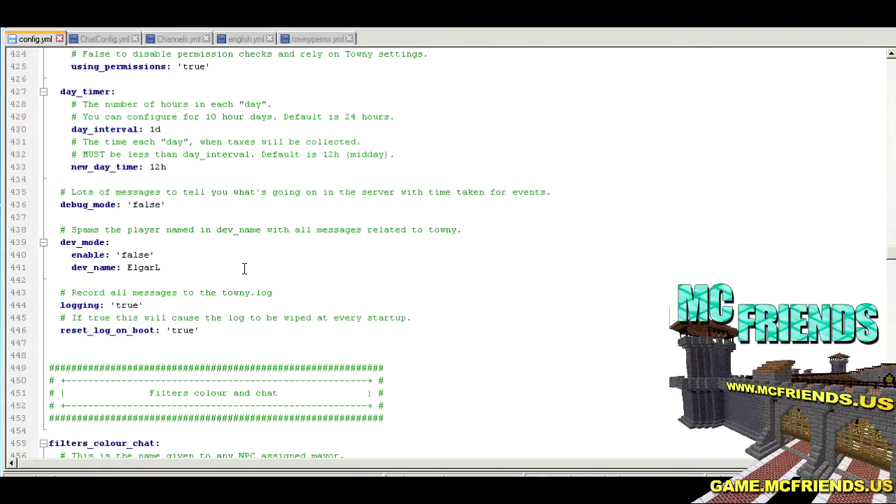
pyautogui.click(183, 129)
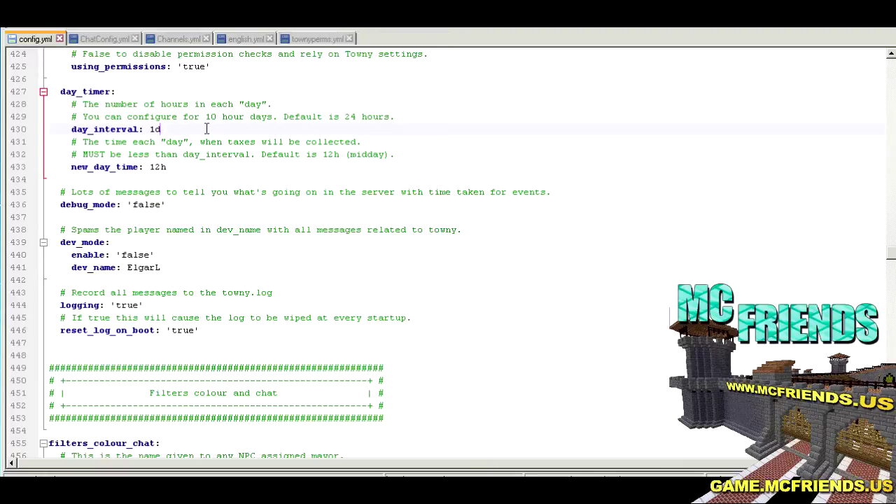
pyautogui.click(180, 167)
# - Review the Filters colour and chat section and examine max_name_length and max_title_length under modify_chat
pyautogui.scroll(-4, 407, 291)
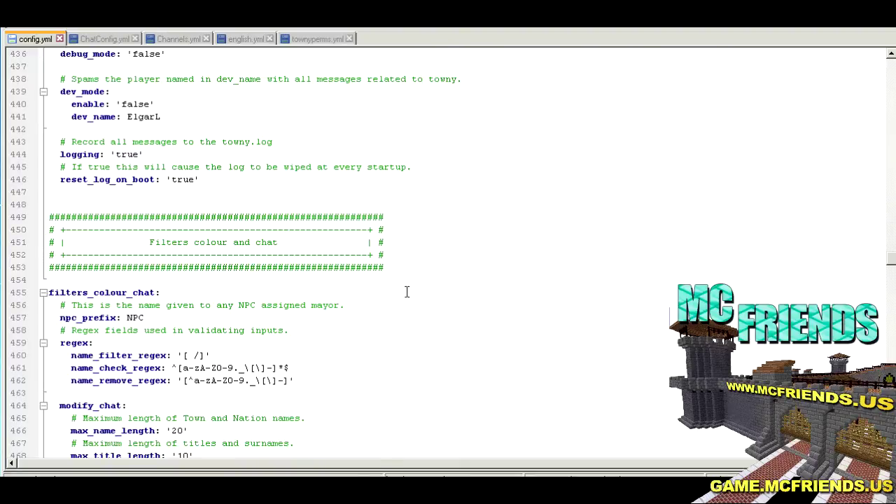
pyautogui.scroll(-1, 407, 291)
pyautogui.scroll(-1, 388, 300)
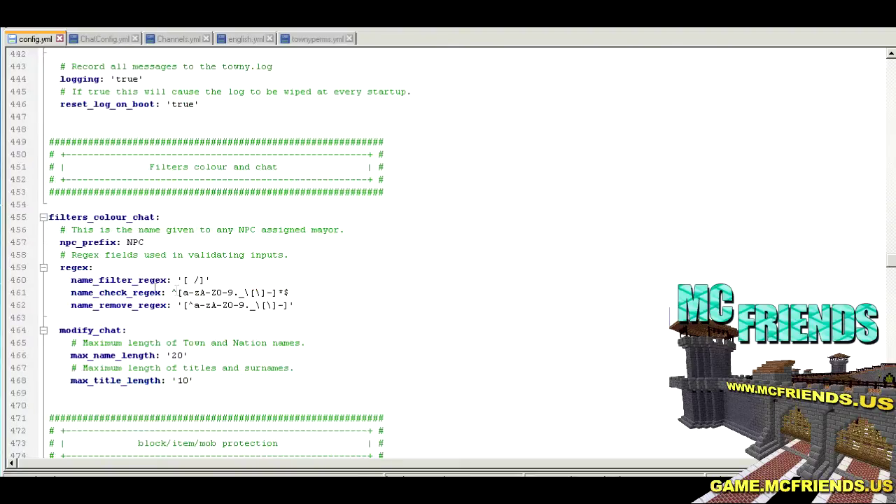
pyautogui.scroll(-1, 154, 287)
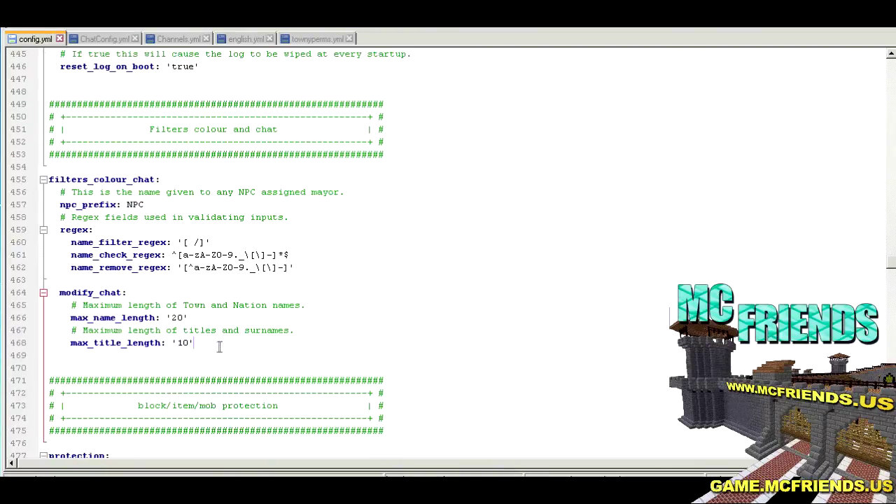
pyautogui.moveTo(220, 343); pyautogui.dragTo(48, 292)
pyautogui.click(253, 318)
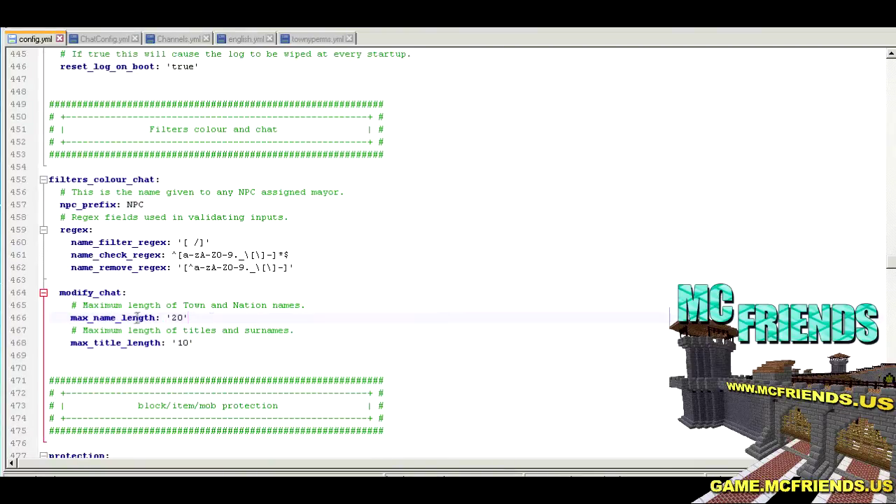
pyautogui.click(237, 348)
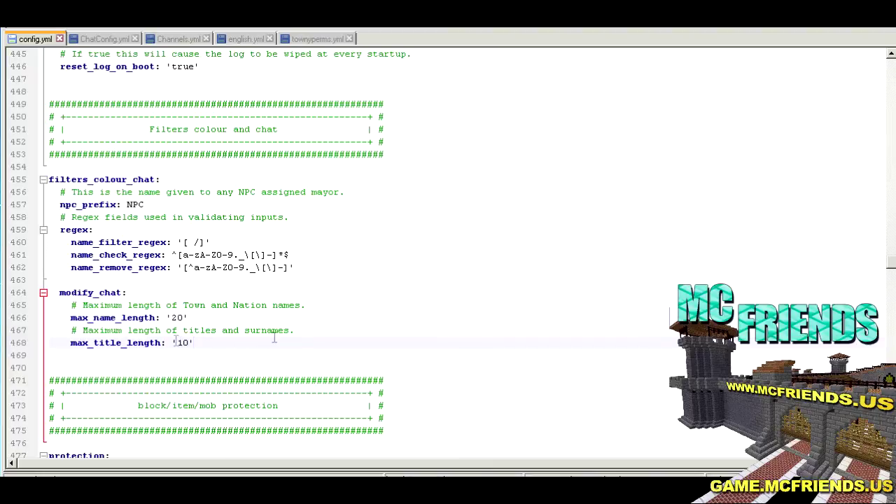
# - Look through the block/item/mob protection section, including the item and switch IDs and the mob removal settings
pyautogui.scroll(-5, 296, 343)
pyautogui.scroll(-8, 476, 346)
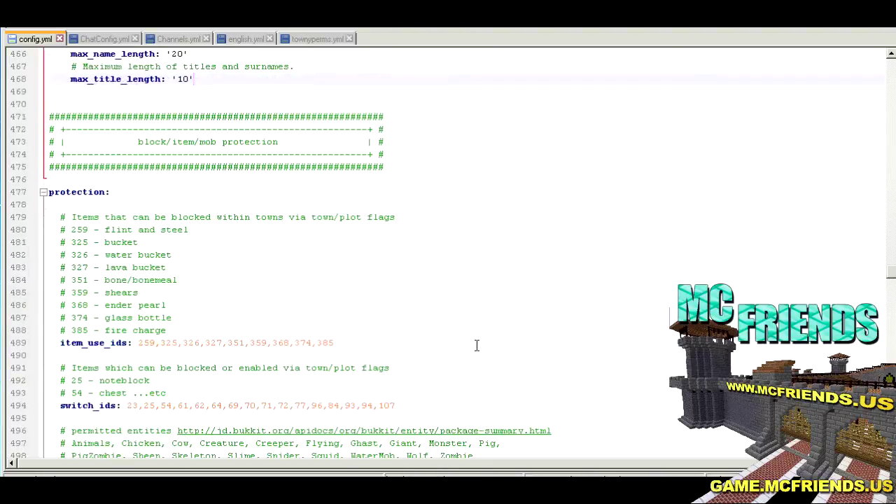
pyautogui.scroll(-1, 477, 345)
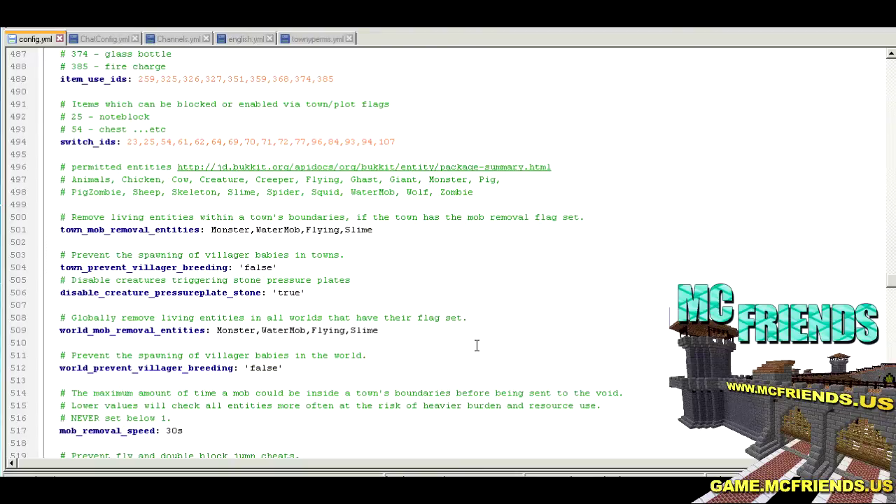
pyautogui.scroll(-5, 476, 345)
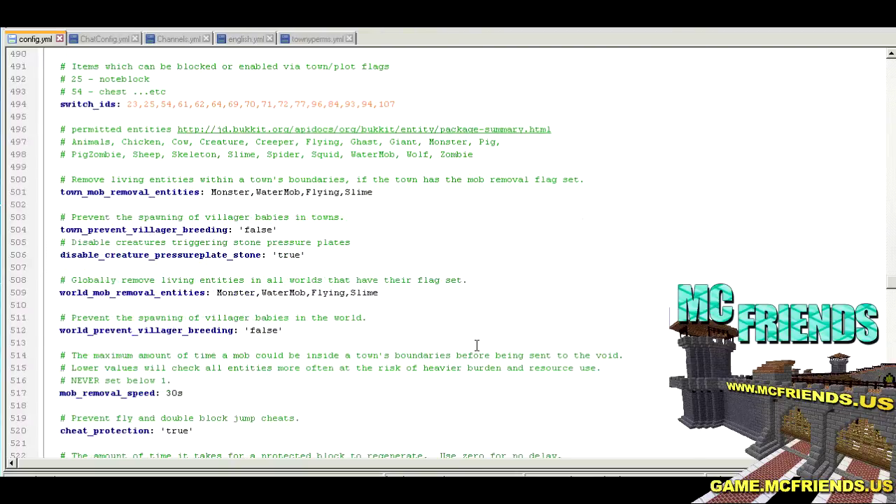
# - Go to the Wilderness settings section and examine the unclaimed_zone_build value
pyautogui.scroll(-2, 477, 346)
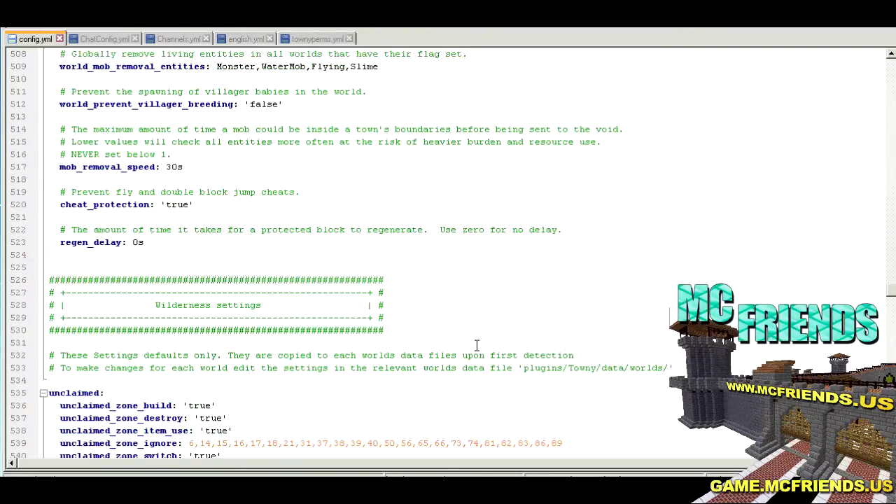
pyautogui.scroll(-5, 477, 345)
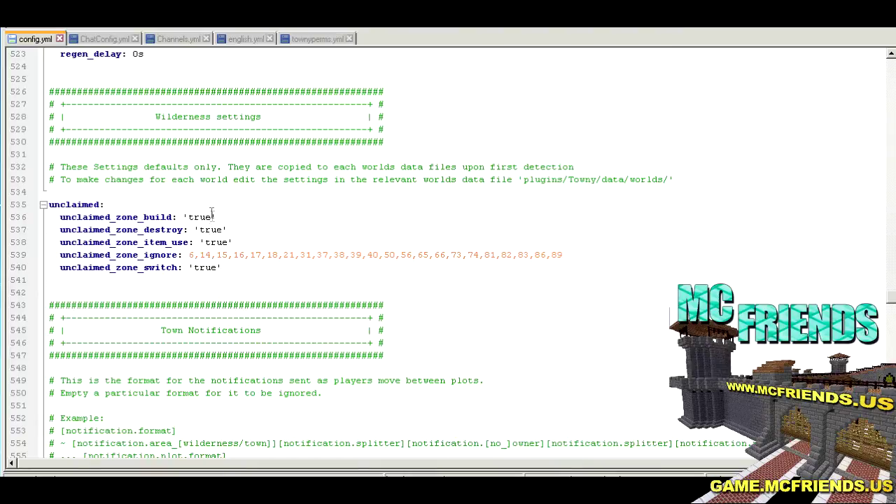
pyautogui.moveTo(209, 218); pyautogui.dragTo(188, 217)
pyautogui.click(238, 217)
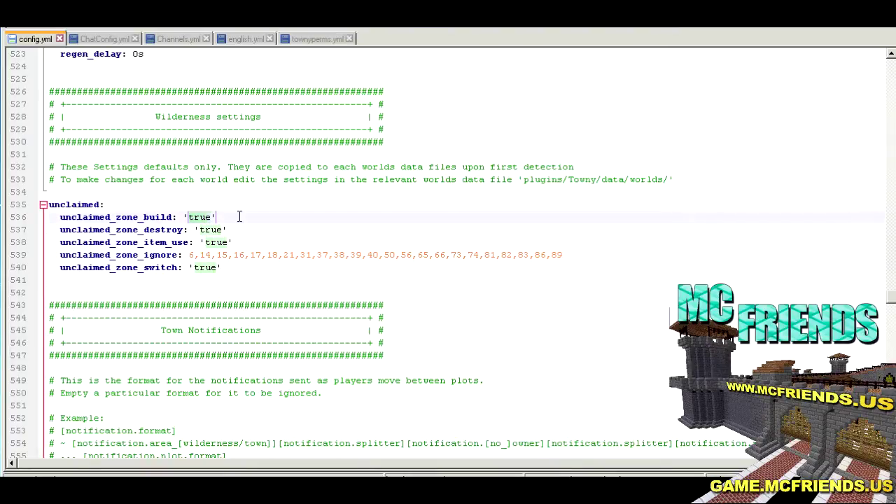
# - Look through the Town Notifications formats and the default_perm_flags for residents and towns
pyautogui.scroll(-1, 266, 227)
pyautogui.scroll(-8, 225, 235)
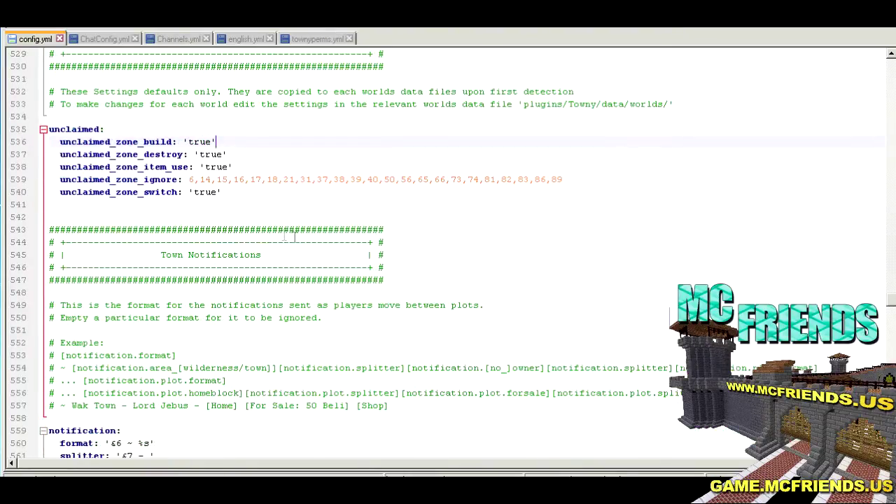
pyautogui.scroll(-8, 295, 239)
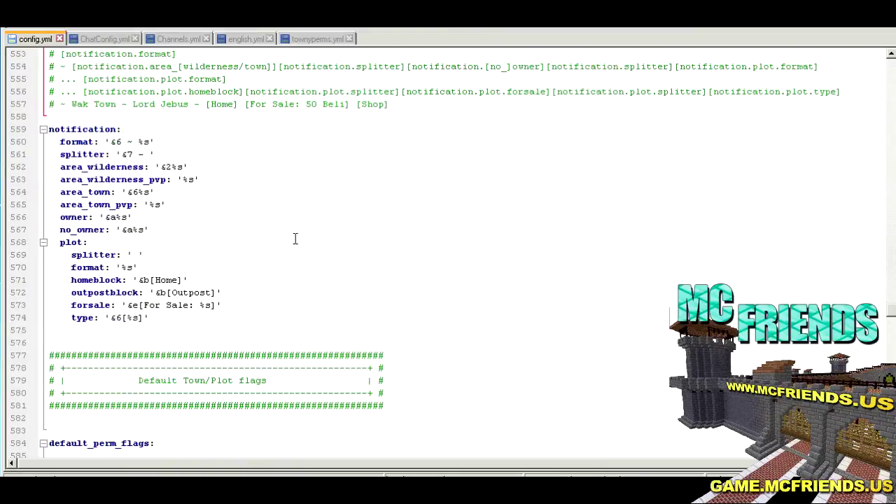
pyautogui.scroll(-4, 294, 239)
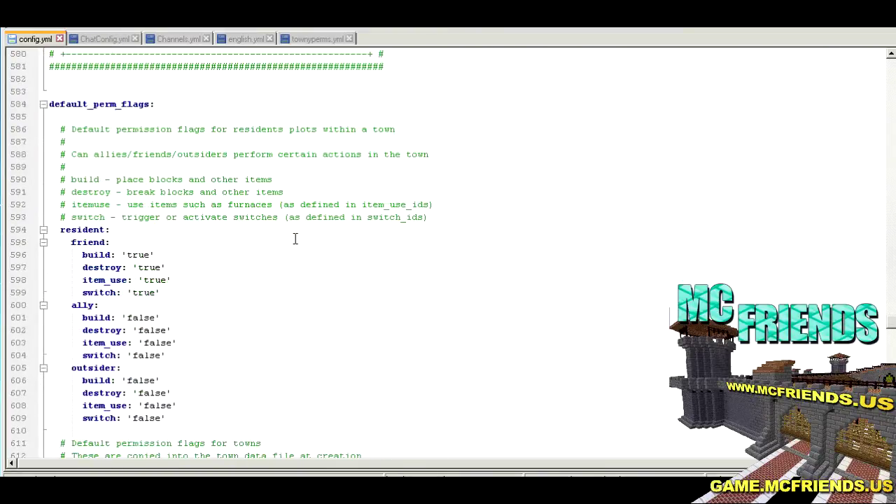
pyautogui.scroll(5, 295, 239)
pyautogui.scroll(-5, 294, 239)
pyautogui.scroll(-10, 295, 239)
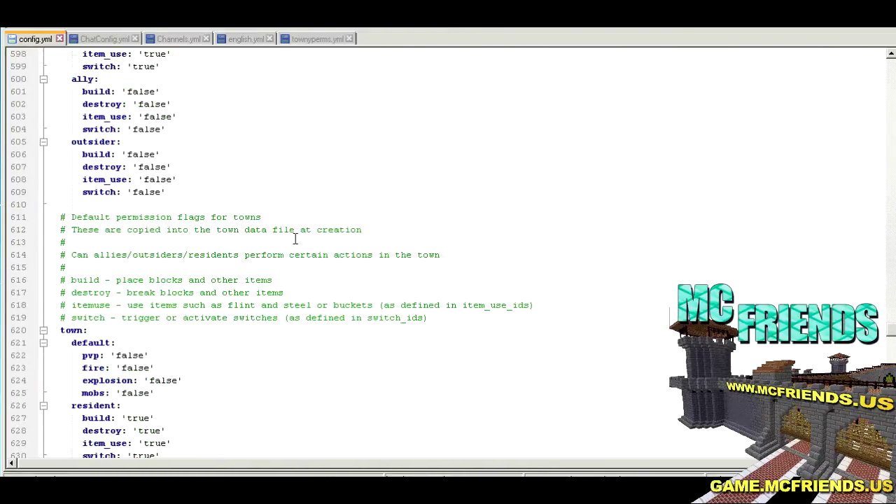
# - Go to the Resident settings and examine deleted_after_time and enable under delete_old_residents
pyautogui.scroll(-7, 295, 239)
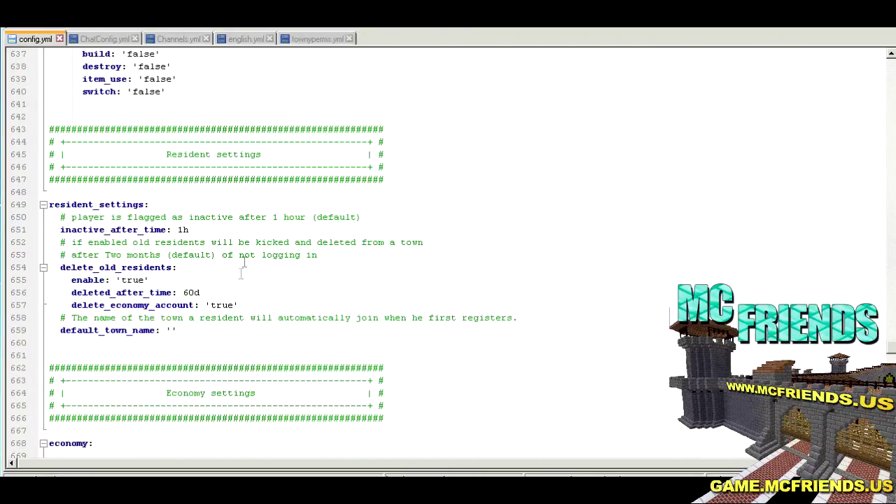
pyautogui.moveTo(209, 293); pyautogui.dragTo(50, 300)
pyautogui.click(192, 280)
# - Go to the Economy settings and examine the town, nation and ally travel prices in the spawn_travel block
pyautogui.scroll(-4, 341, 291)
pyautogui.scroll(-3, 341, 291)
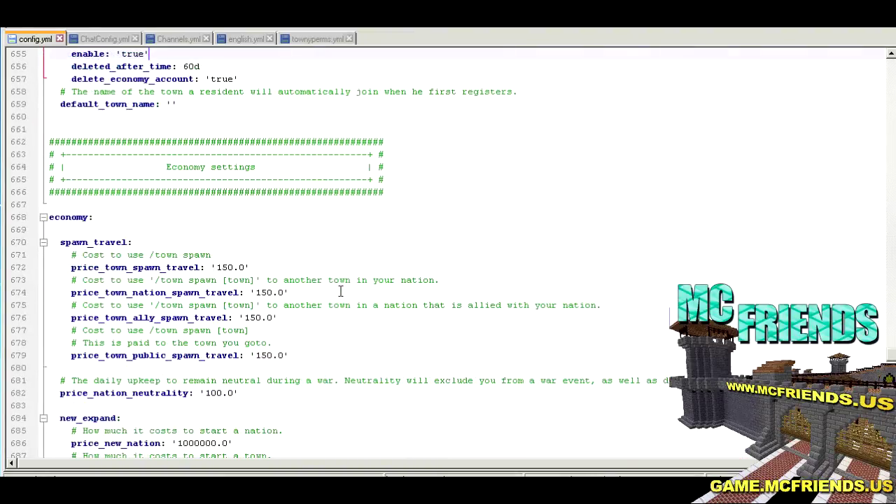
pyautogui.click(289, 318)
pyautogui.moveTo(289, 317); pyautogui.dragTo(43, 205)
pyautogui.click(385, 211)
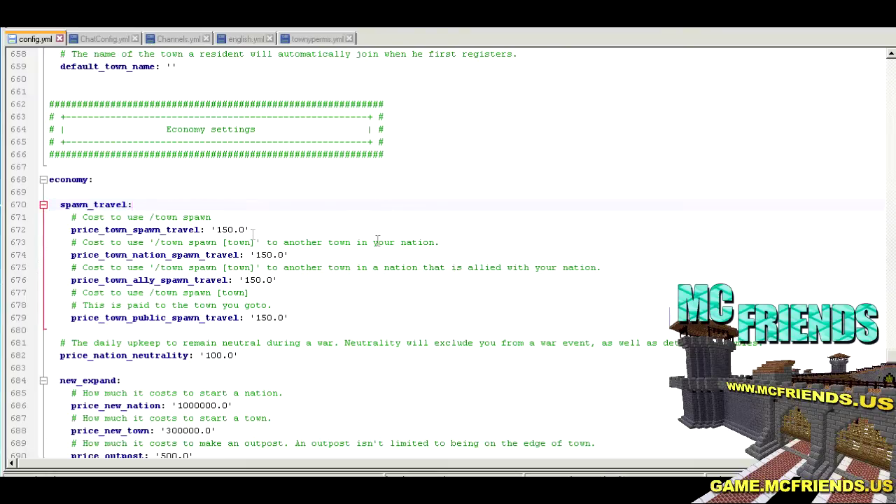
# - Examine the price_new_nation and price_new_town settings in the new_expand block
pyautogui.scroll(-2, 383, 242)
pyautogui.scroll(-1, 283, 307)
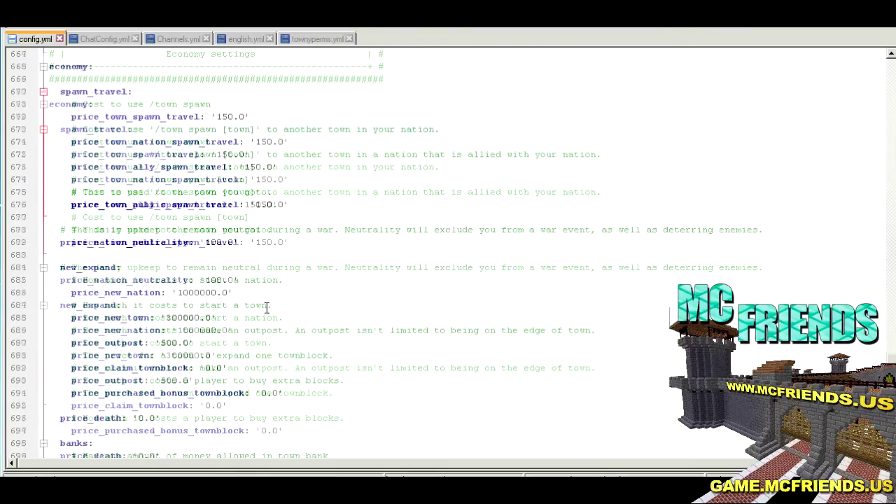
pyautogui.moveTo(98, 293); pyautogui.dragTo(207, 317)
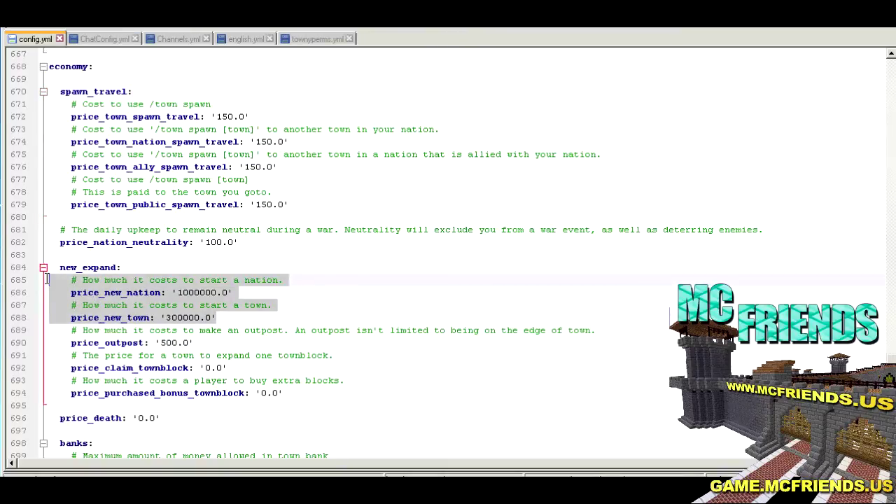
pyautogui.click(222, 294)
pyautogui.click(204, 319)
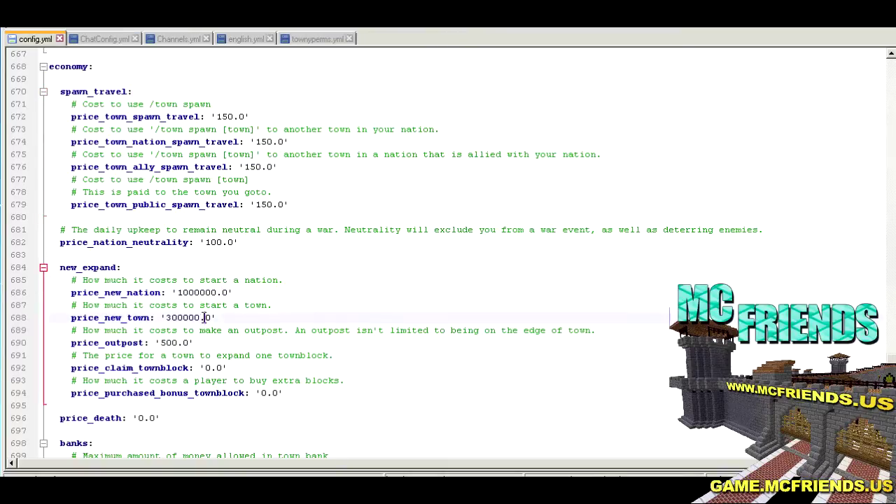
# - Examine the price_outpost and price_claim_townblock settings in the new_expand block
pyautogui.scroll(-1, 203, 319)
pyautogui.moveTo(217, 308); pyautogui.dragTo(32, 300)
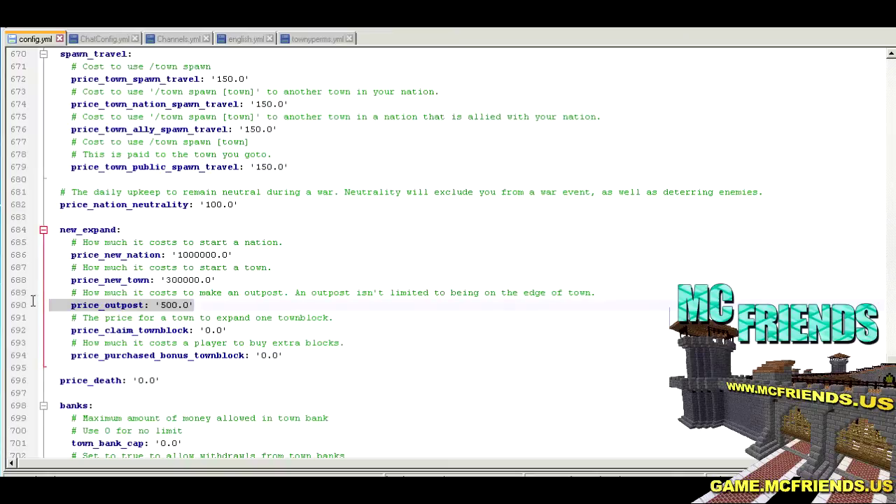
pyautogui.click(248, 330)
# - Review the banks block, highlighting town_bank_cap and reading the town and nation withdrawal settings
pyautogui.scroll(-2, 357, 335)
pyautogui.scroll(-2, 356, 334)
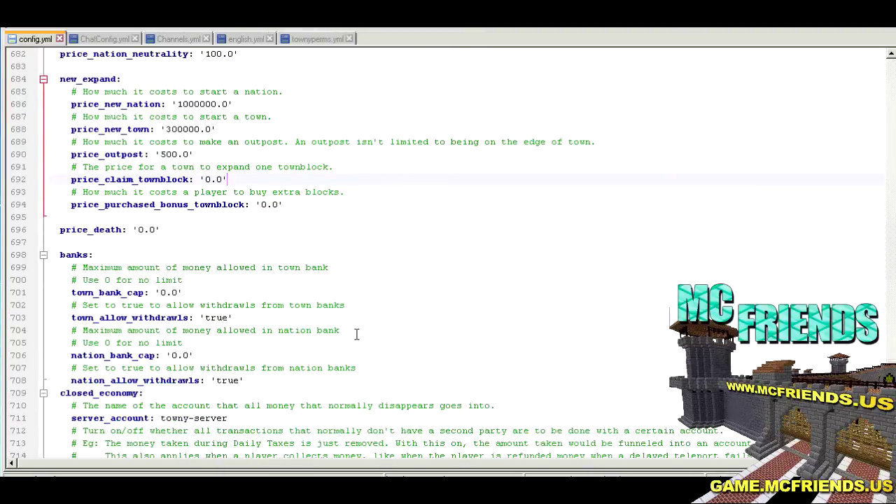
pyautogui.scroll(-1, 356, 335)
pyautogui.moveTo(200, 257); pyautogui.dragTo(54, 257)
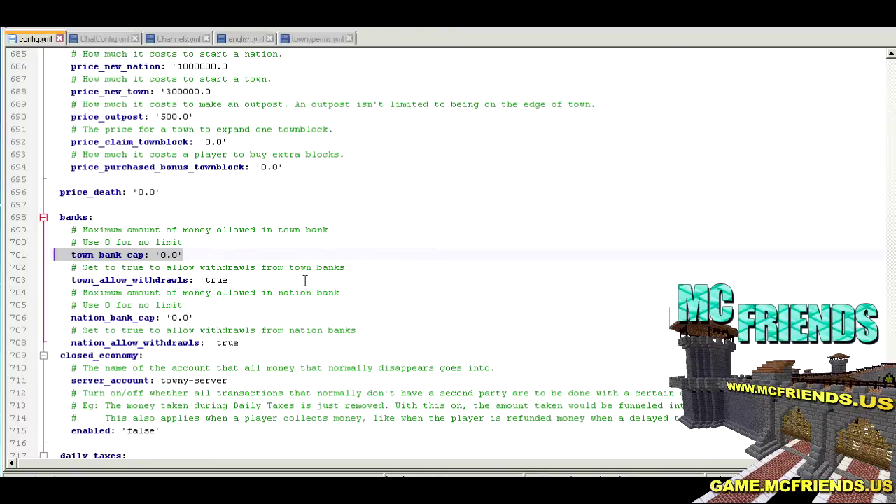
pyautogui.scroll(-1, 304, 281)
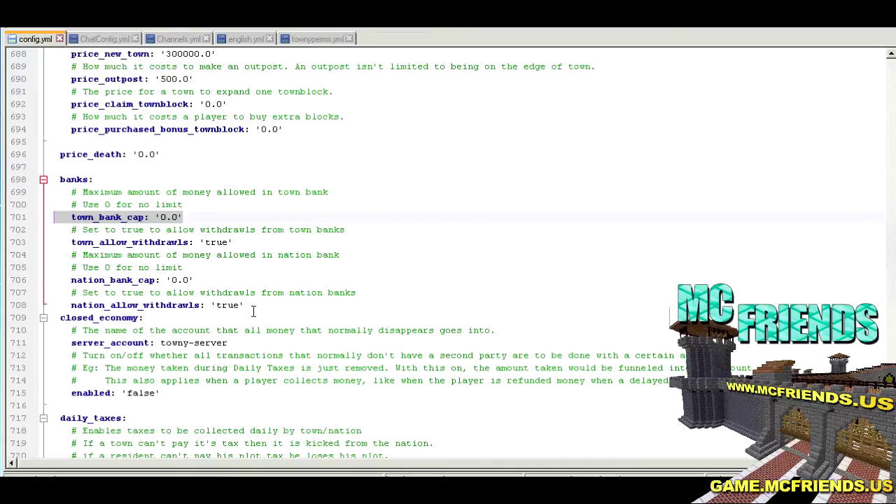
# - Examine the closed_economy block and highlight the server_account value
pyautogui.scroll(-1, 253, 311)
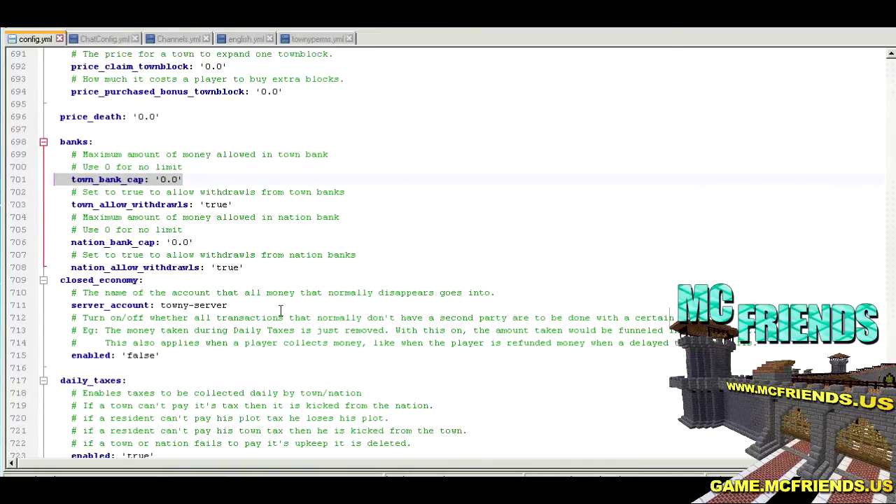
pyautogui.click(279, 308)
pyautogui.scroll(-1, 278, 308)
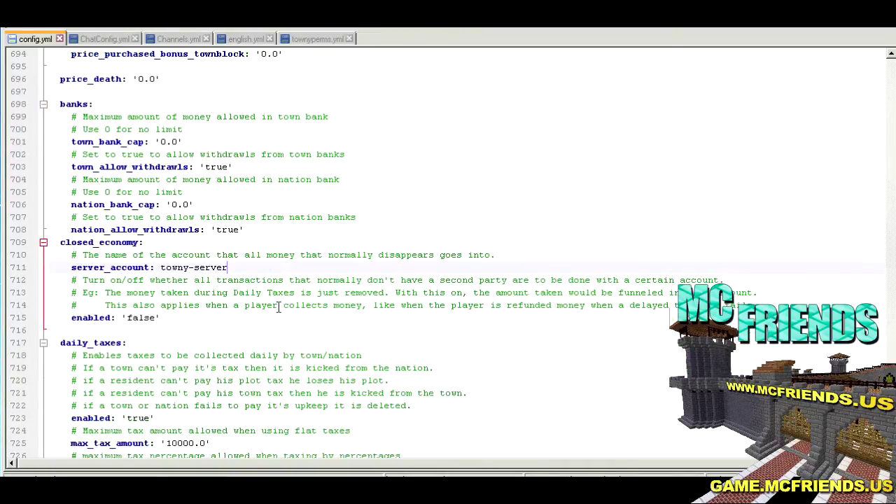
pyautogui.moveTo(227, 268); pyautogui.dragTo(161, 270)
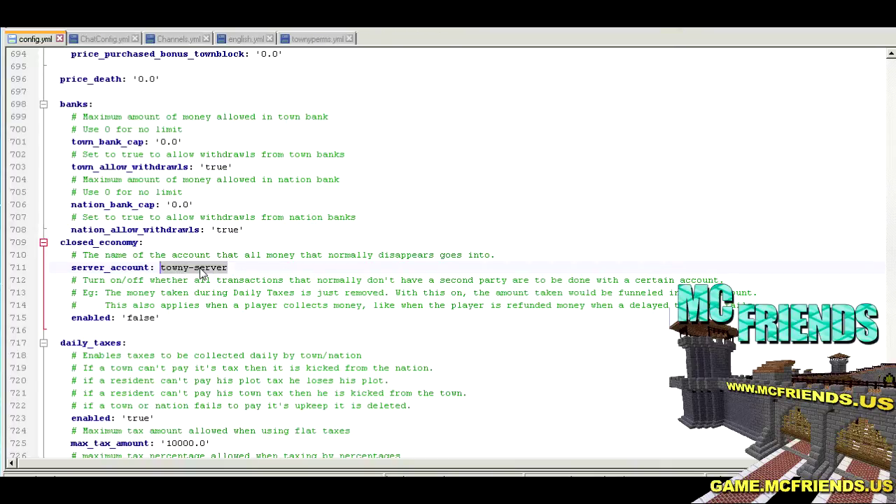
# - Go to the daily_taxes block and examine its enabled, max_tax_amount and max_tax_percent settings
pyautogui.scroll(-2, 266, 290)
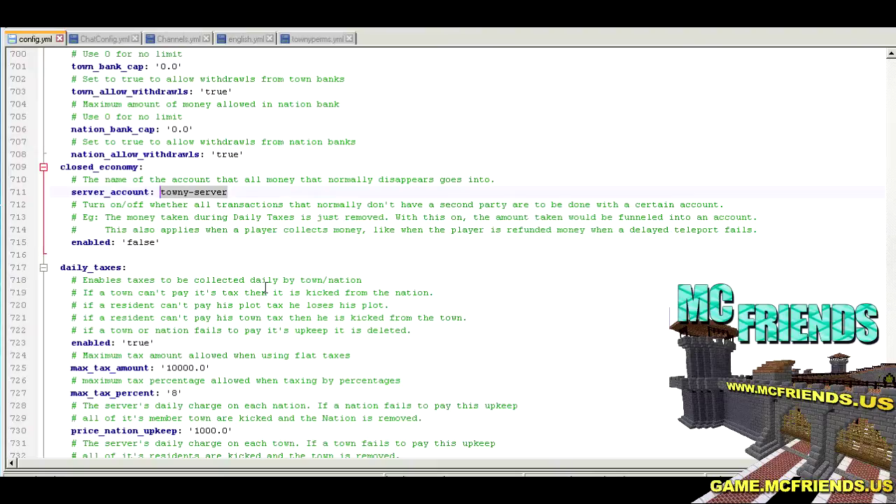
pyautogui.scroll(-3, 266, 290)
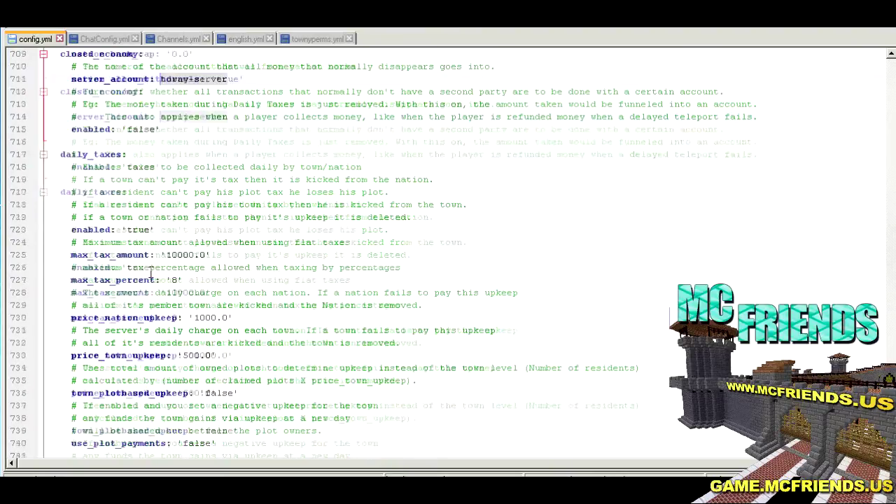
pyautogui.moveTo(61, 154); pyautogui.dragTo(155, 157)
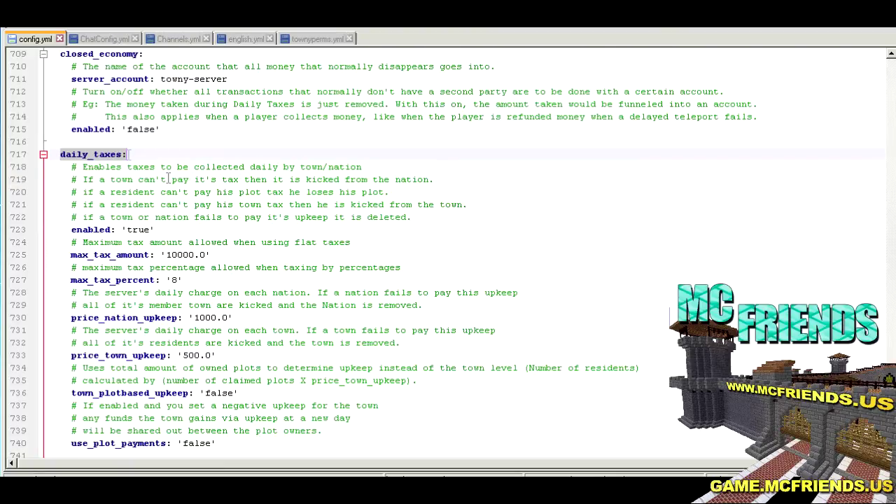
pyautogui.scroll(-1, 228, 204)
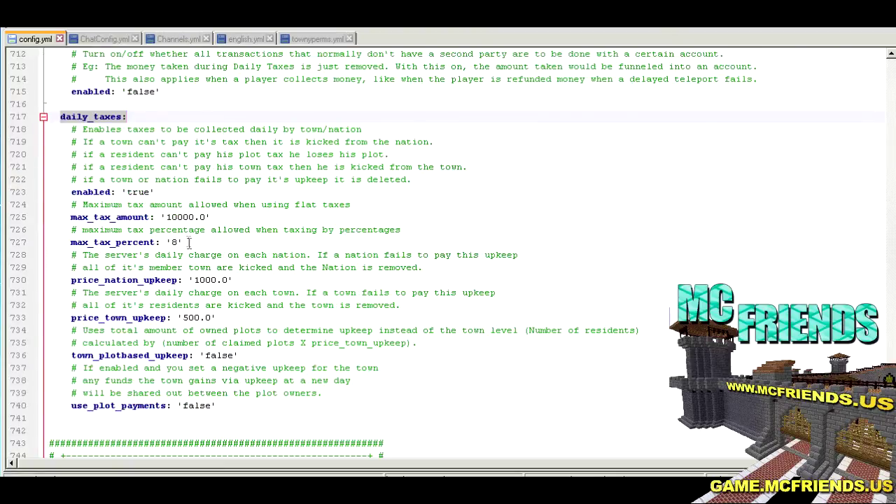
pyautogui.moveTo(188, 242); pyautogui.dragTo(28, 191)
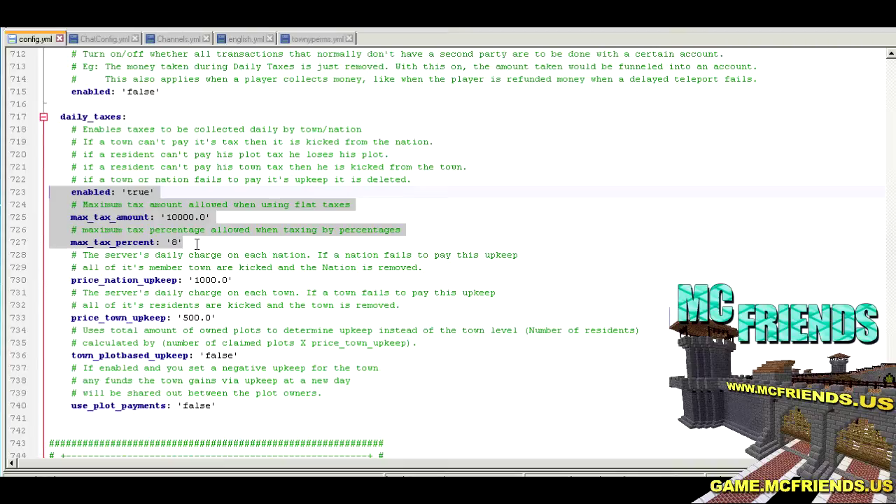
pyautogui.click(197, 244)
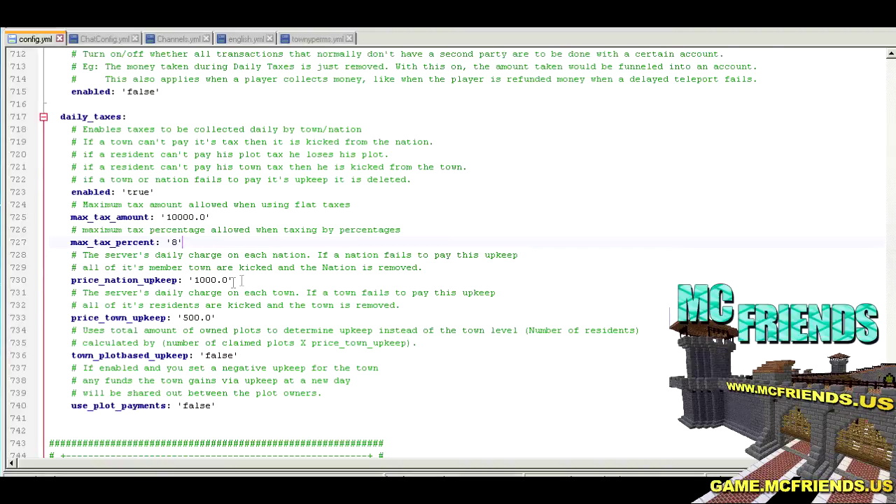
# - Examine price_nation_upkeep, price_town_upkeep and use_plot_payments, and revisit the maximum tax amount and percentage
pyautogui.moveTo(235, 280); pyautogui.dragTo(66, 283)
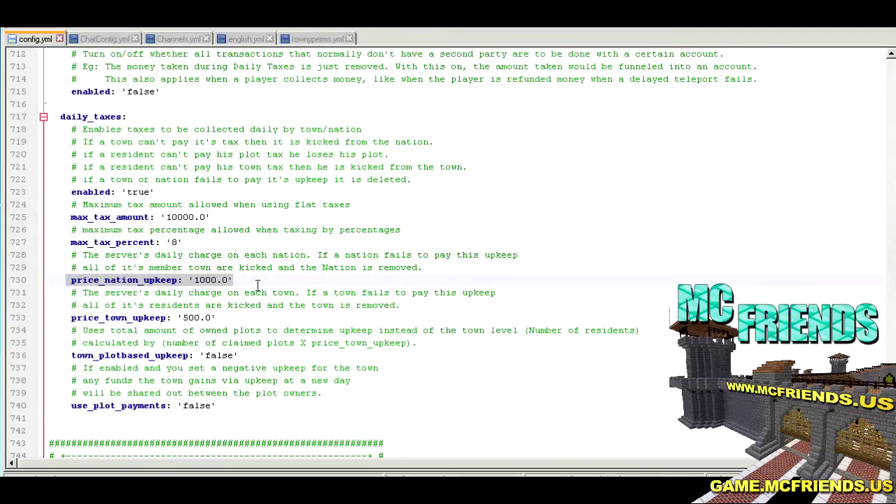
pyautogui.moveTo(219, 318); pyautogui.dragTo(70, 318)
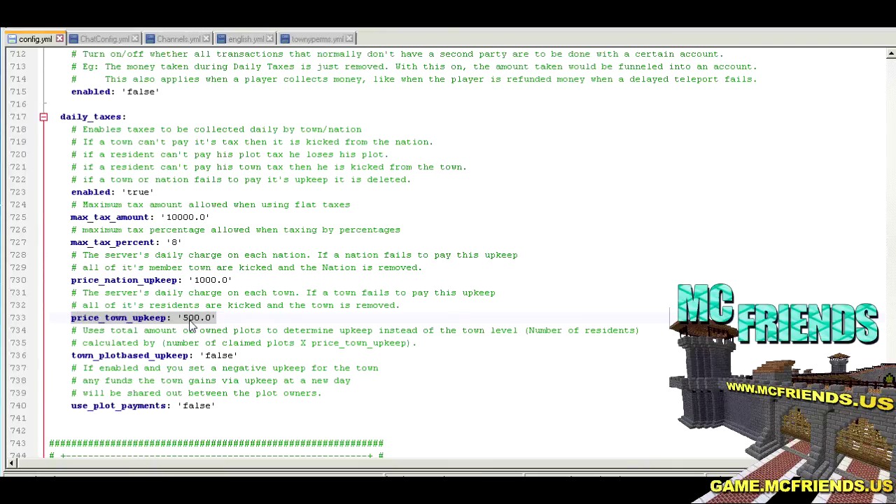
pyautogui.click(235, 406)
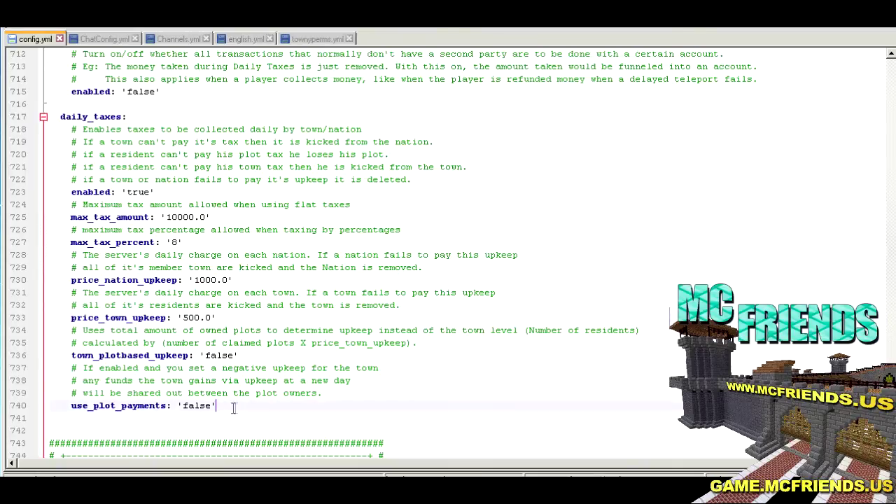
pyautogui.moveTo(206, 243); pyautogui.dragTo(51, 214)
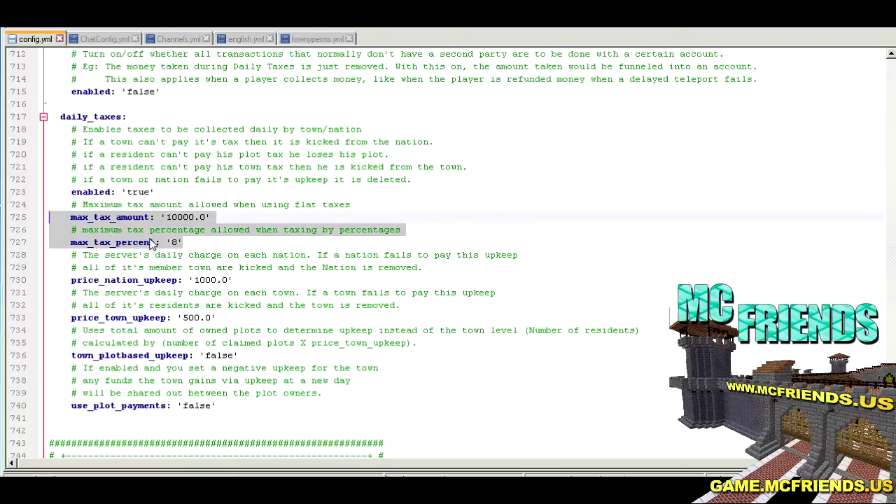
# - Look through the War settings, from nation neutrality and war economy transfers to war events, flags and Warzone Block Permissions
pyautogui.scroll(-7, 231, 284)
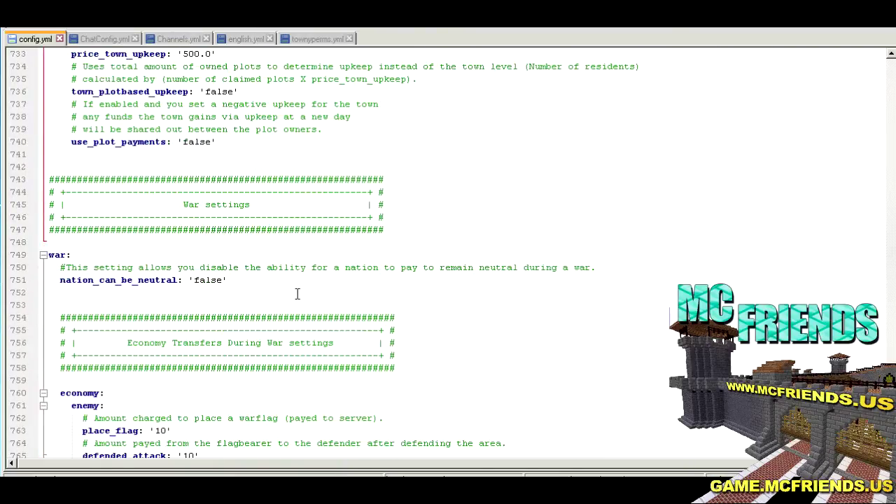
pyautogui.scroll(-5, 296, 295)
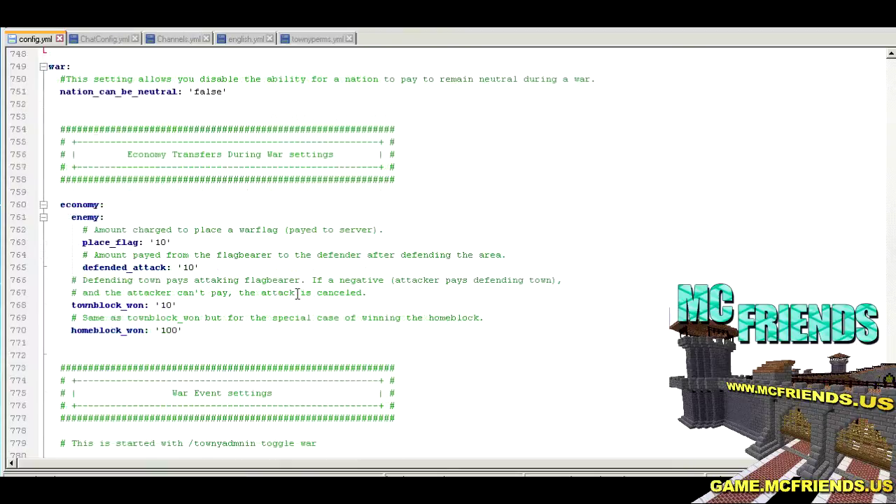
pyautogui.scroll(-1, 297, 294)
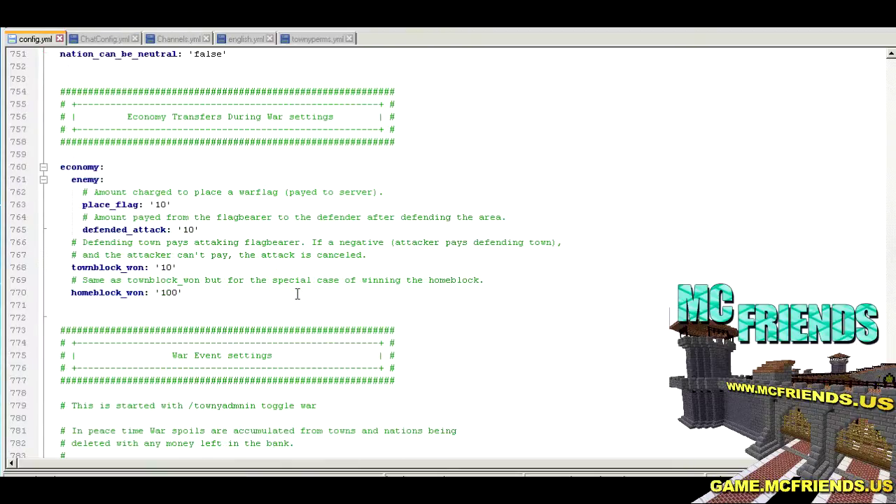
pyautogui.moveTo(235, 302); pyautogui.dragTo(482, 447)
pyautogui.click(431, 321)
pyautogui.click(446, 342)
pyautogui.scroll(-3, 446, 339)
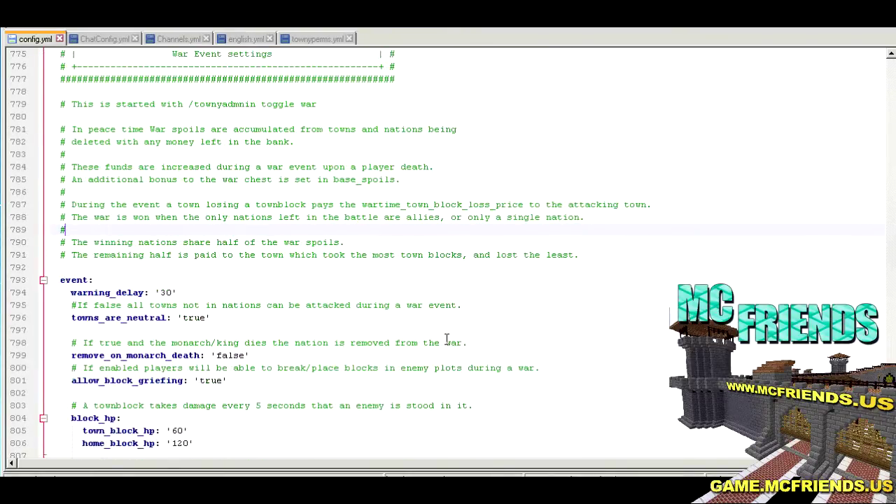
pyautogui.scroll(-9, 446, 339)
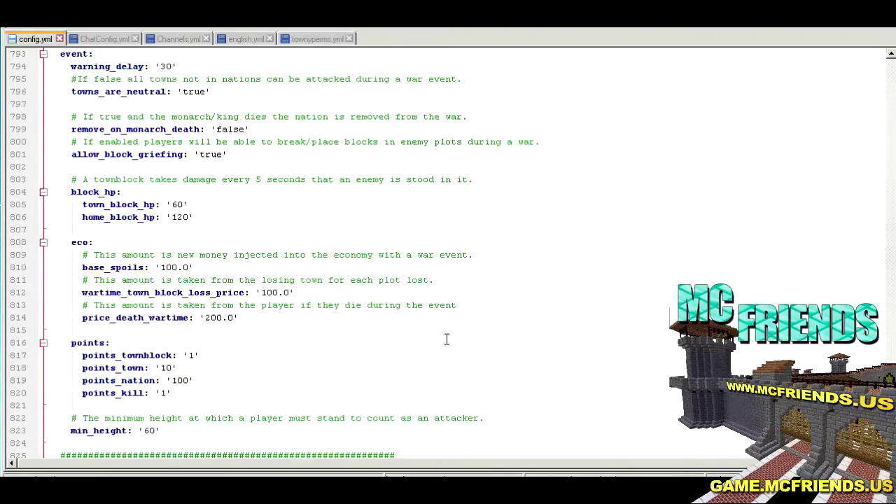
pyautogui.scroll(-15, 446, 339)
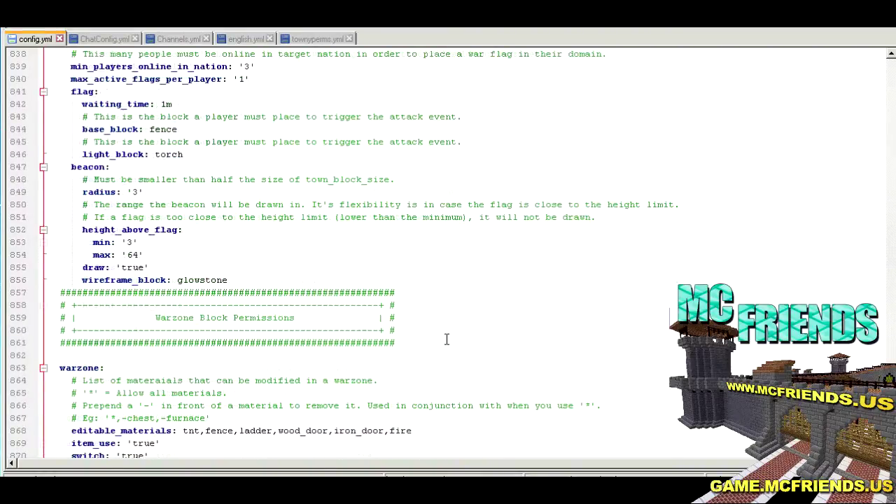
# - Switch to ChatConfig.yml, skim the format key descriptions, and highlight {townytag} in the global channel format
pyautogui.click(106, 38)
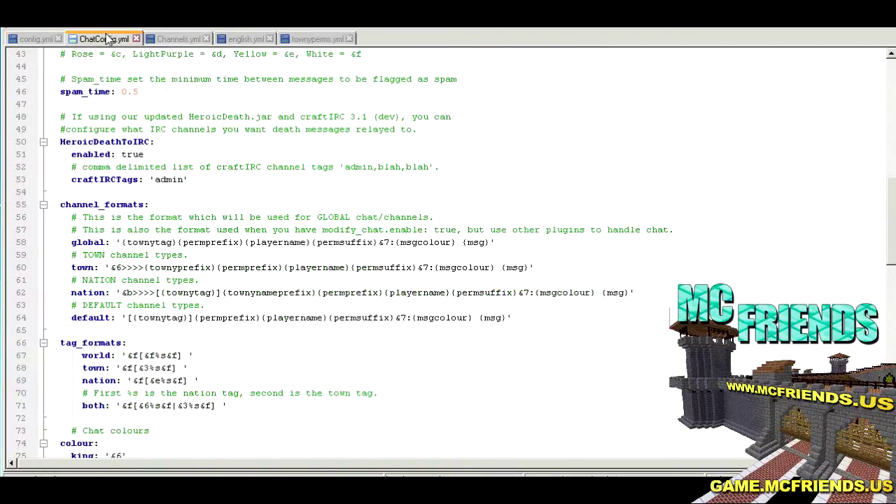
pyautogui.click(488, 222)
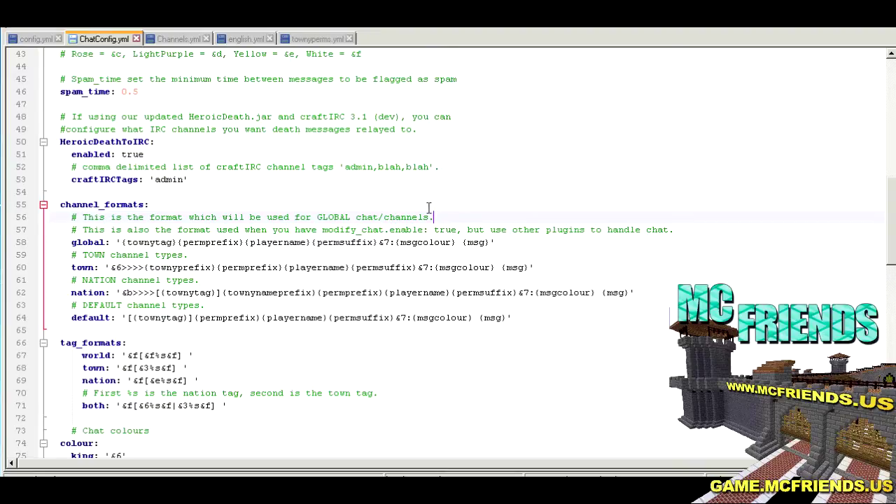
pyautogui.scroll(14, 430, 210)
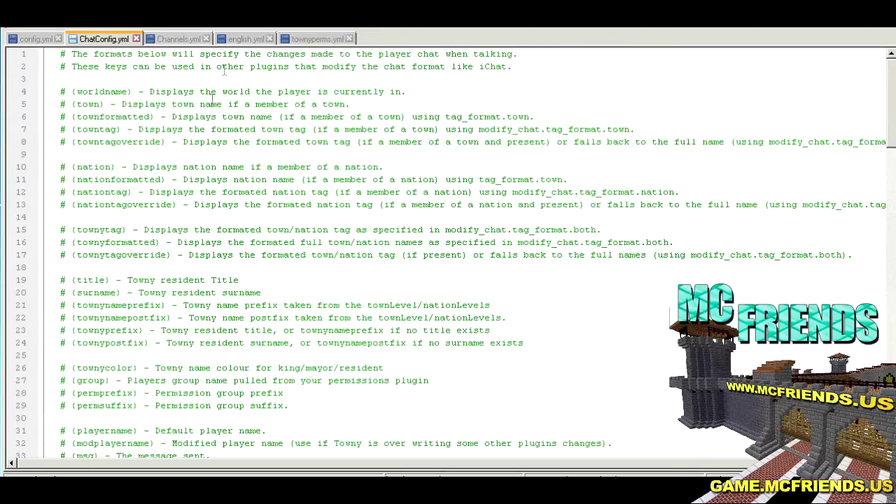
pyautogui.scroll(-11, 210, 100)
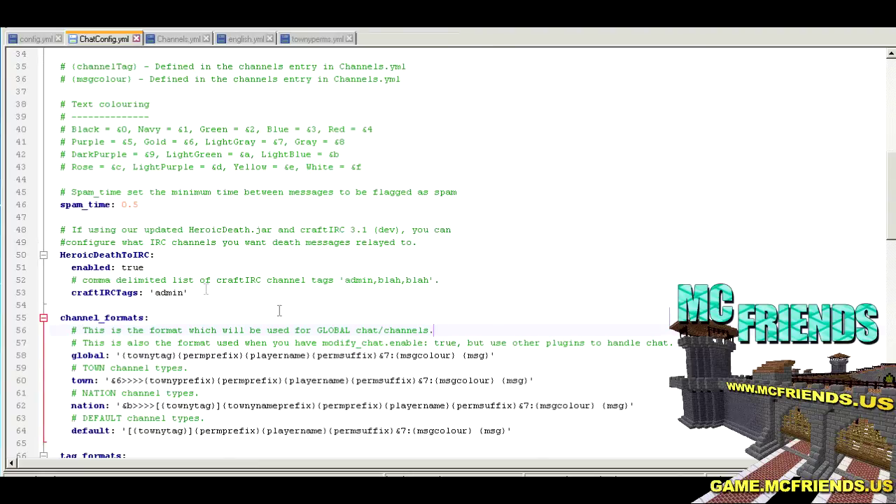
pyautogui.scroll(-2, 300, 300)
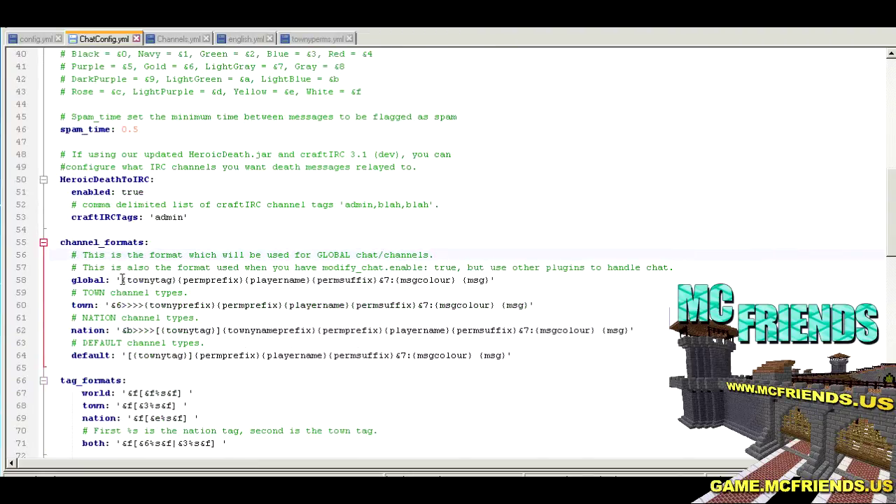
pyautogui.moveTo(122, 279); pyautogui.dragTo(177, 282)
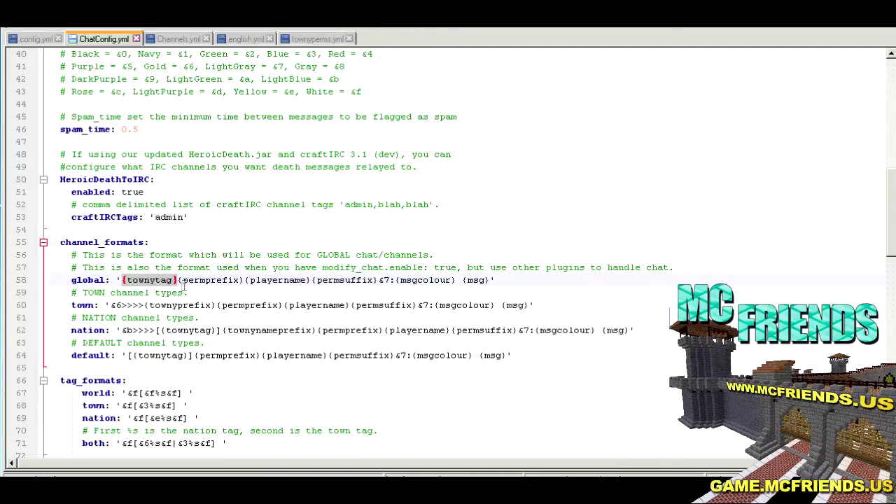
# - Check the format key descriptions, then go through {permprefix}, {permsuffix}, {msgcolour} and {msg} in the global channel format
pyautogui.scroll(13, 324, 342)
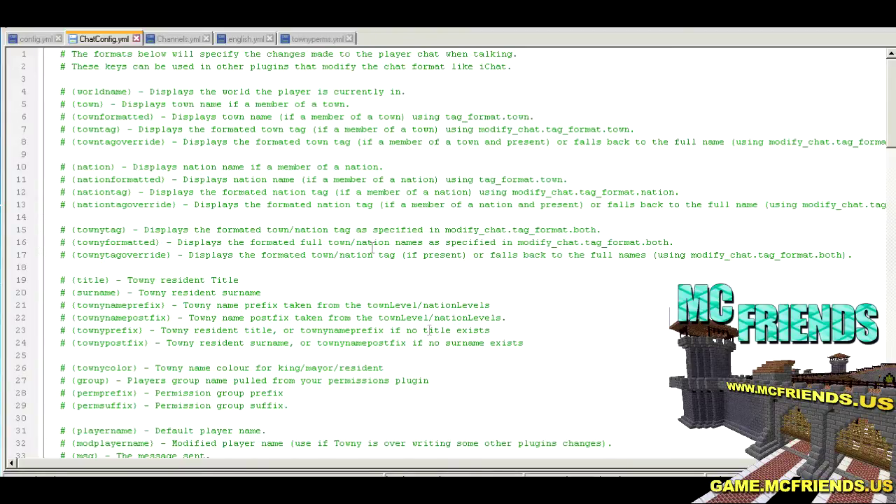
pyautogui.scroll(-3, 376, 310)
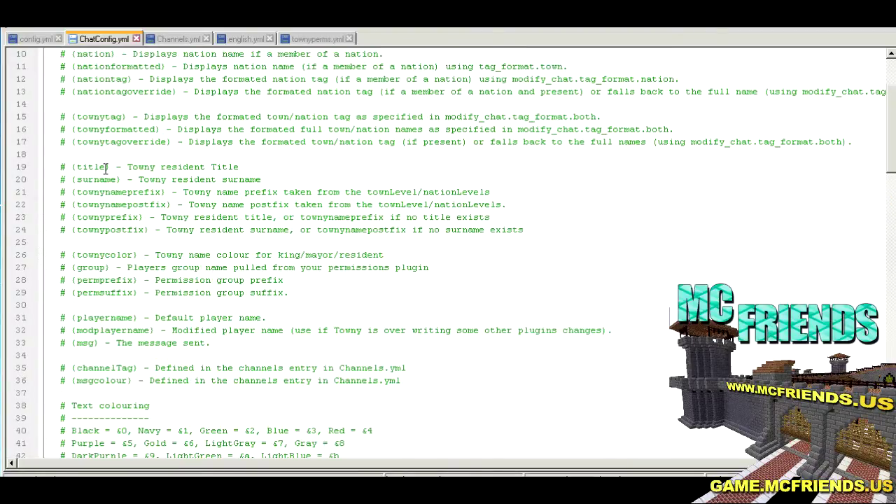
pyautogui.scroll(-9, 119, 168)
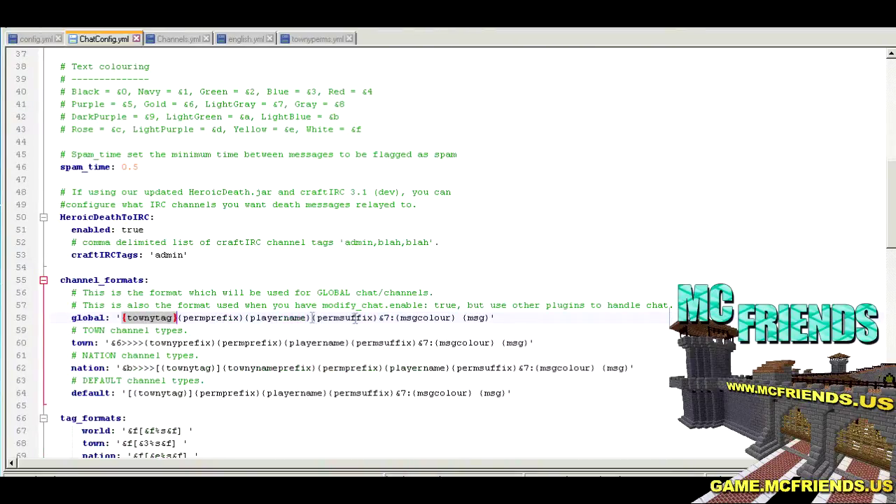
pyautogui.click(179, 318)
pyautogui.moveTo(180, 318); pyautogui.dragTo(243, 319)
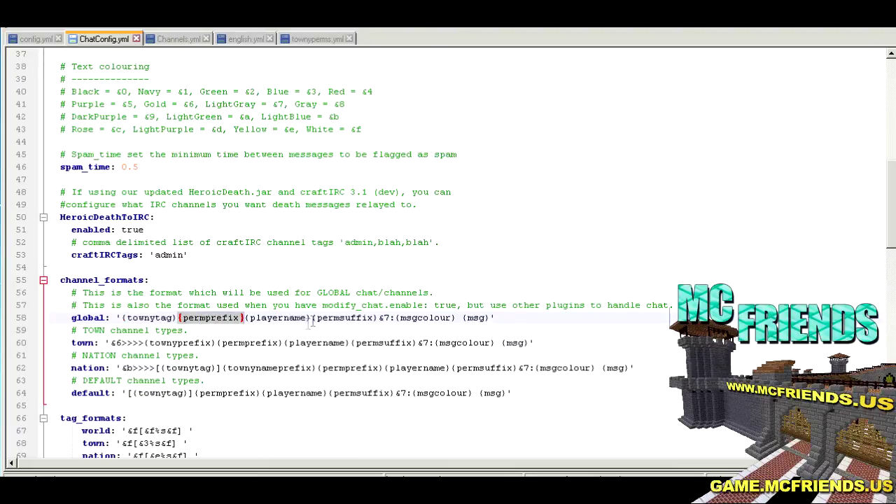
pyautogui.moveTo(312, 319); pyautogui.dragTo(378, 318)
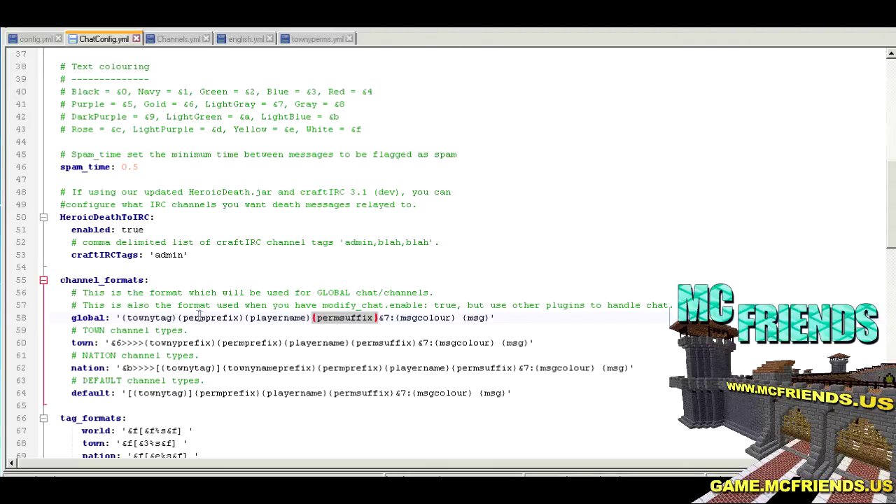
pyautogui.click(443, 321)
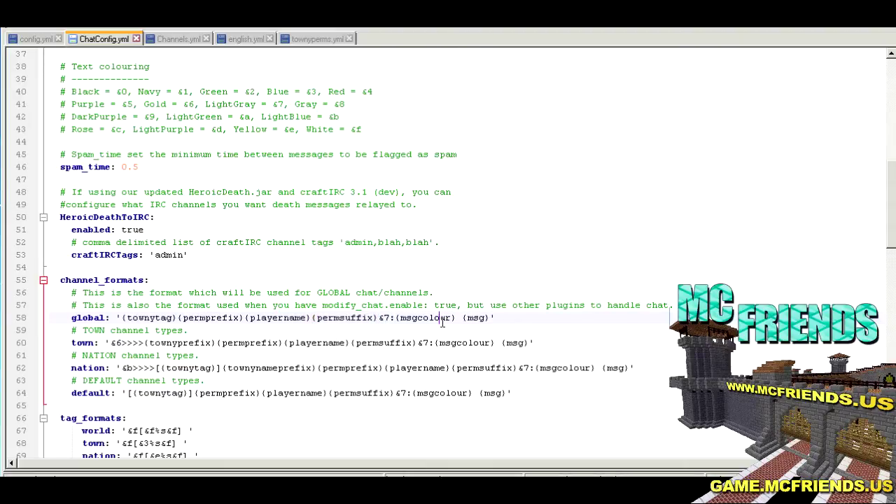
pyautogui.click(479, 318)
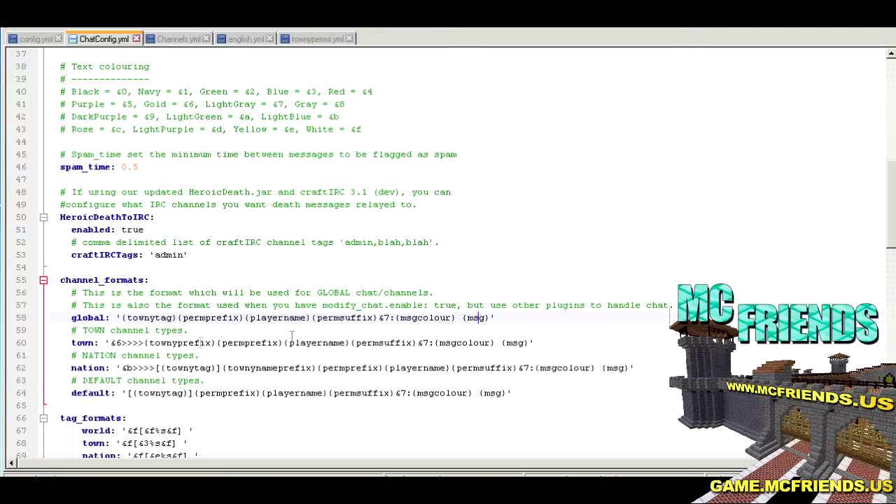
# - Highlight {townytag} in the global format again and review the available chat format keys in the header comments
pyautogui.scroll(-1, 273, 354)
pyautogui.scroll(1, 273, 353)
pyautogui.moveTo(122, 319); pyautogui.dragTo(183, 321)
pyautogui.scroll(6, 185, 324)
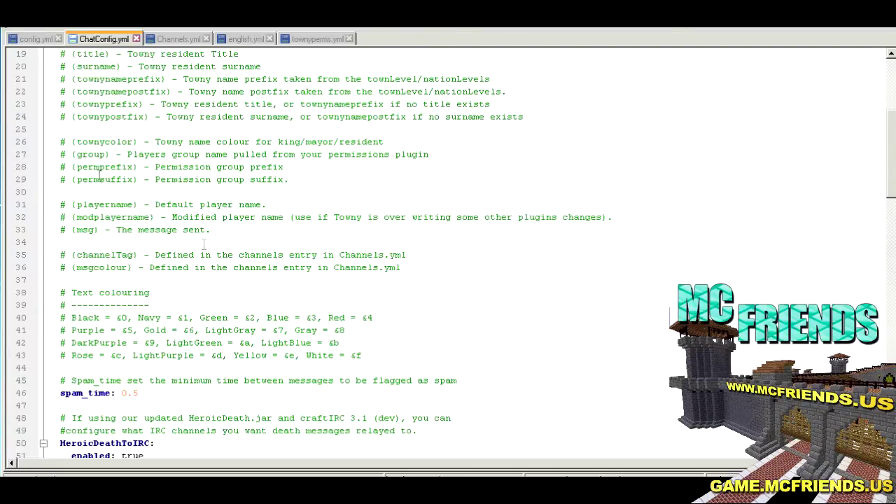
pyautogui.scroll(4, 173, 222)
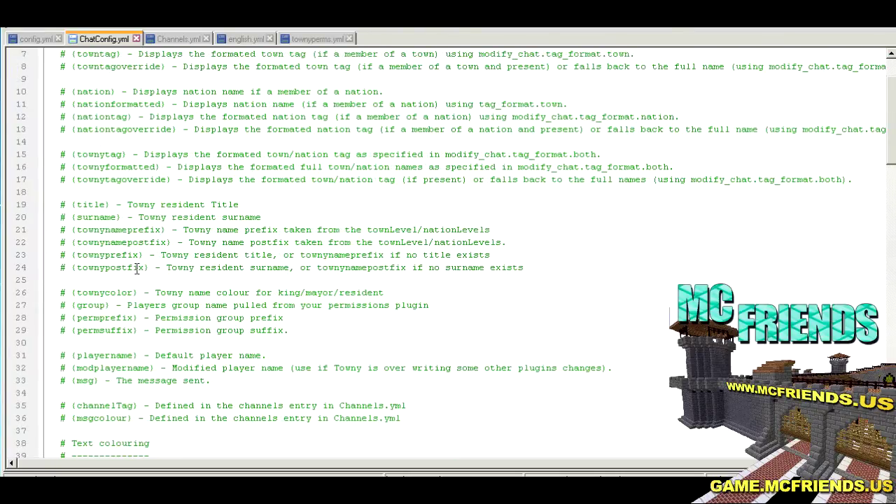
pyautogui.scroll(2, 158, 260)
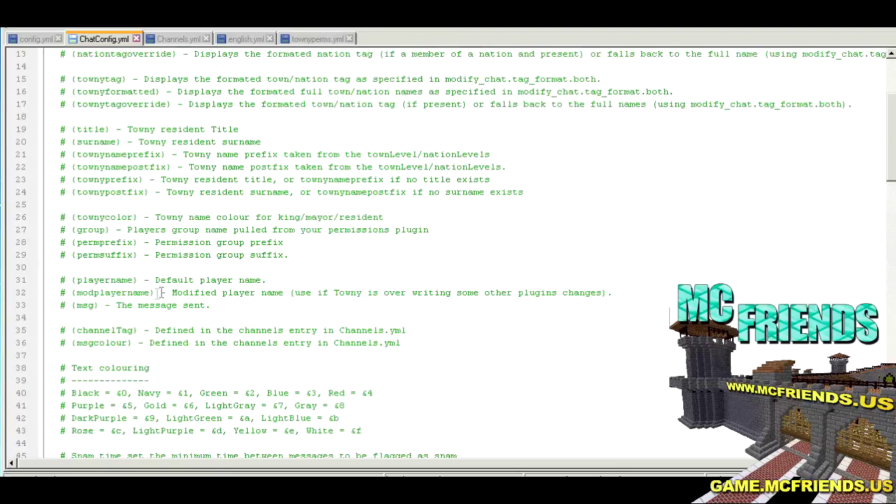
# - Look through the tag_formats, colour, modify_chat and per-world format blocks of ChatConfig.yml
pyautogui.scroll(-16, 163, 293)
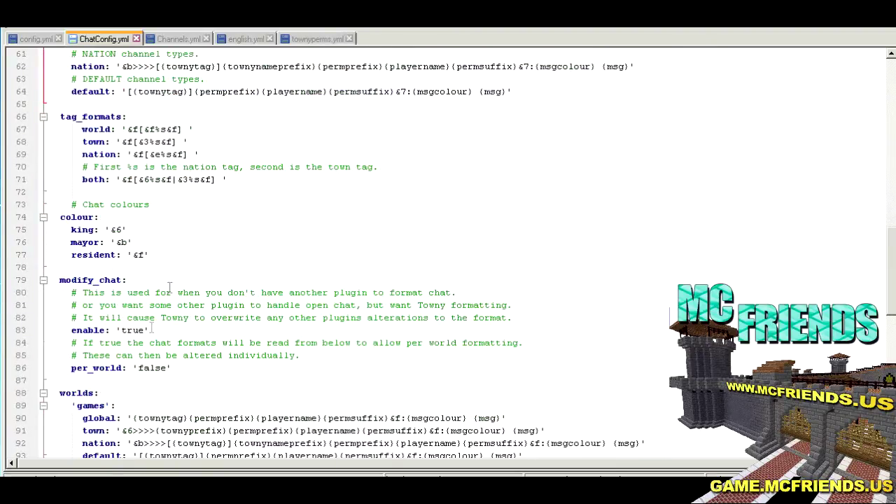
pyautogui.scroll(-5, 169, 287)
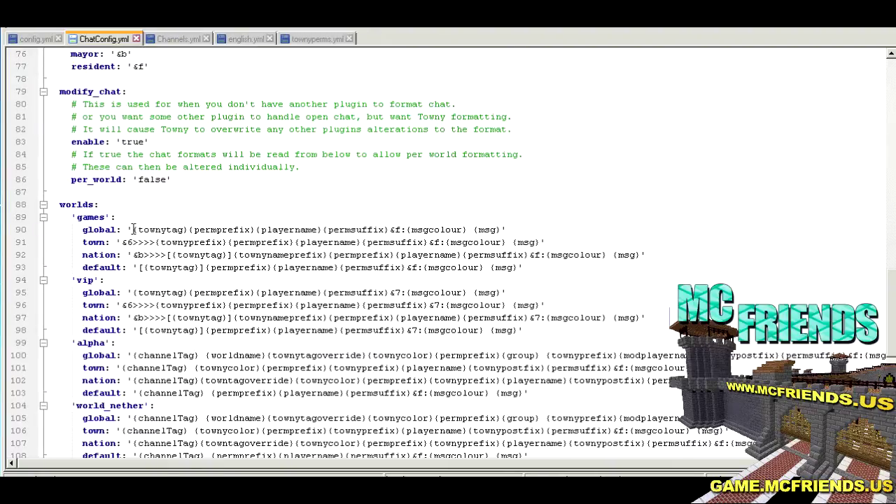
pyautogui.scroll(-11, 133, 230)
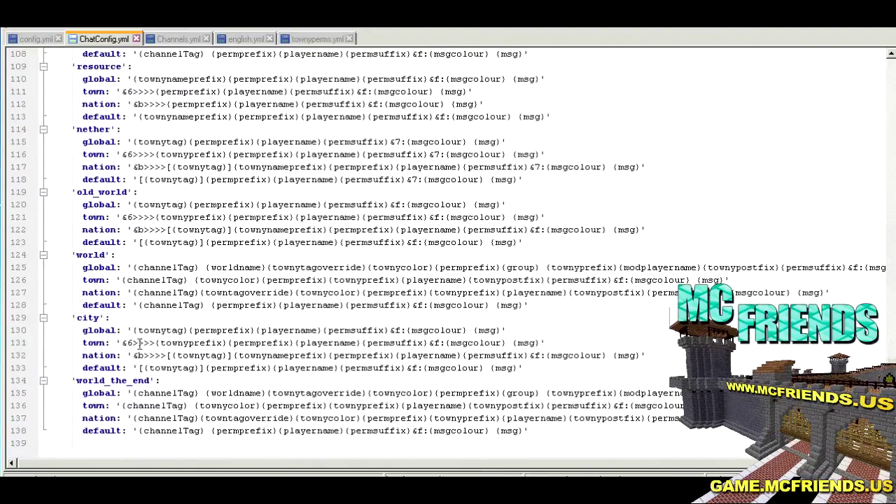
pyautogui.scroll(19, 182, 339)
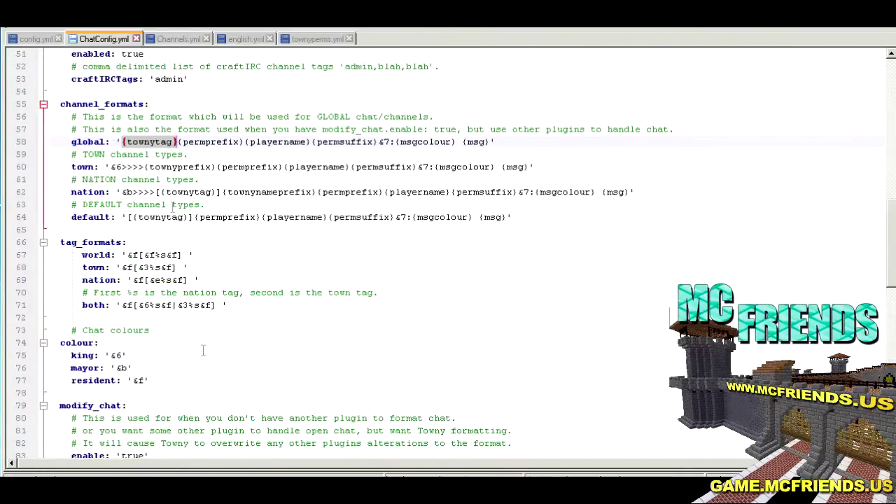
# - Switch to Channels.yml and examine the general and town channel blocks, highlighting each one
pyautogui.click(176, 40)
pyautogui.scroll(-5, 475, 250)
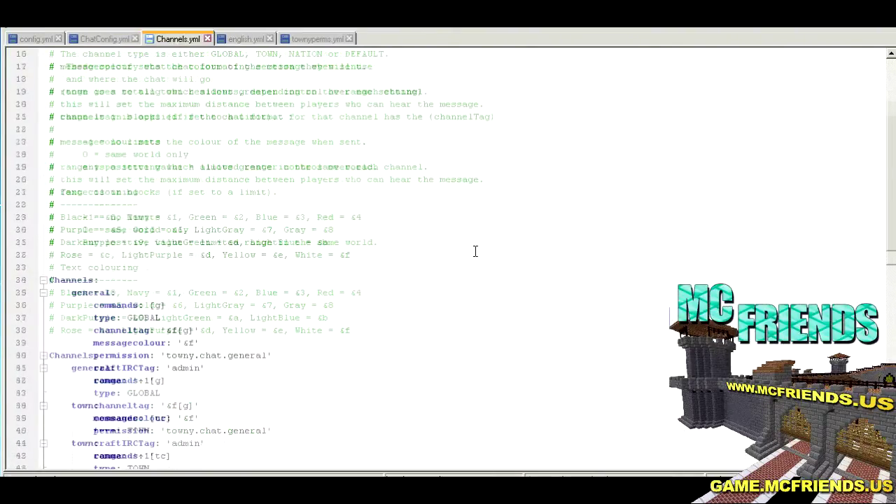
pyautogui.scroll(-3, 474, 250)
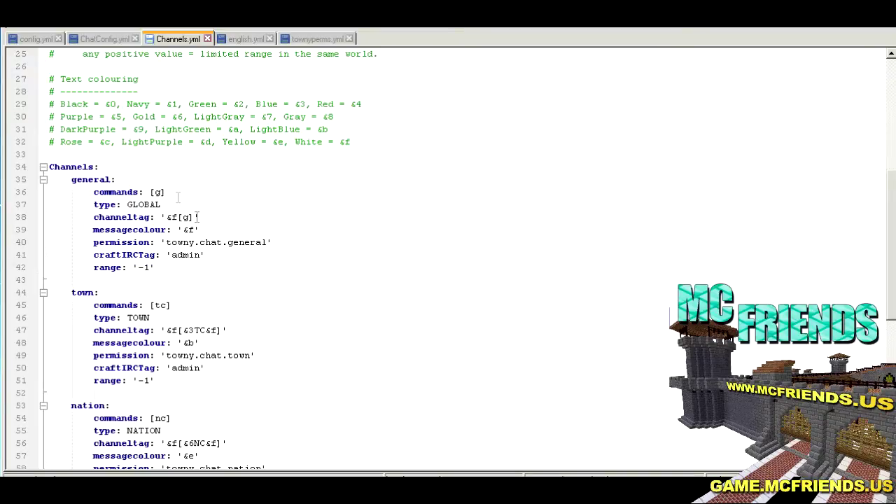
pyautogui.moveTo(198, 273); pyautogui.dragTo(31, 160)
pyautogui.scroll(-2, 257, 265)
pyautogui.moveTo(184, 306); pyautogui.dragTo(52, 216)
pyautogui.click(206, 309)
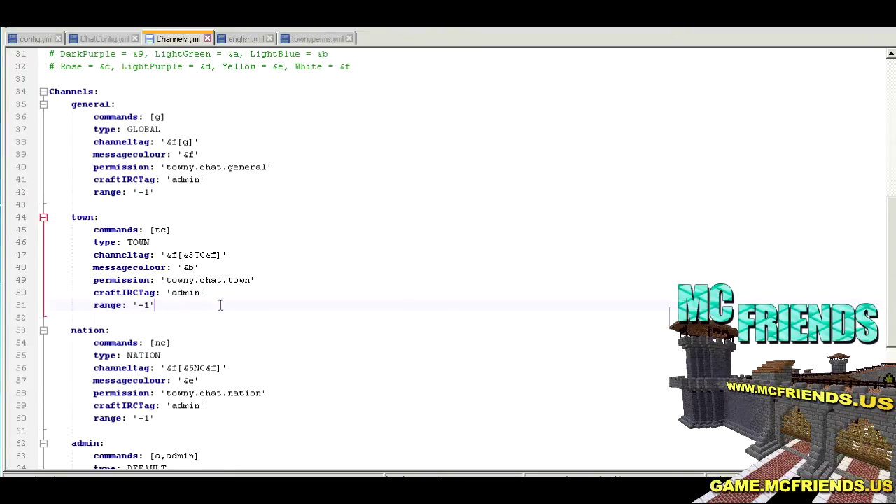
# - Highlight the town channel's permission line and look through the nation, admin, mod and local channels
pyautogui.moveTo(256, 280); pyautogui.dragTo(98, 282)
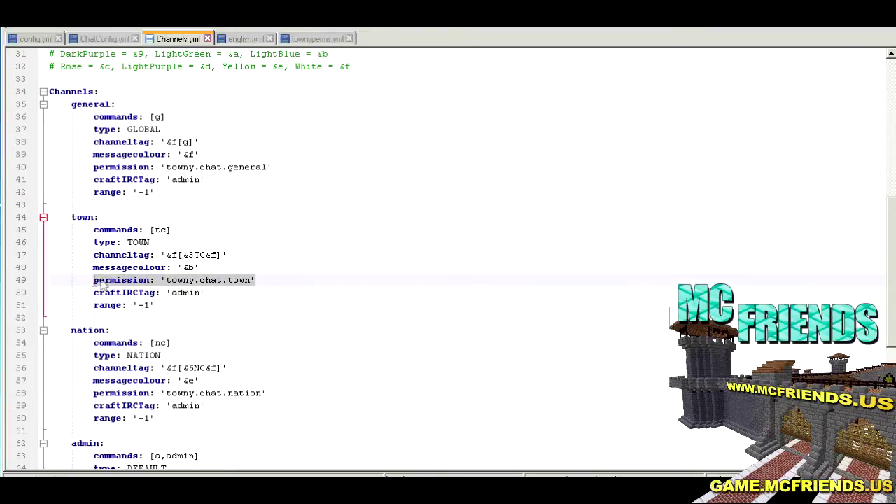
pyautogui.scroll(-2, 348, 290)
pyautogui.click(303, 320)
pyautogui.scroll(-6, 287, 320)
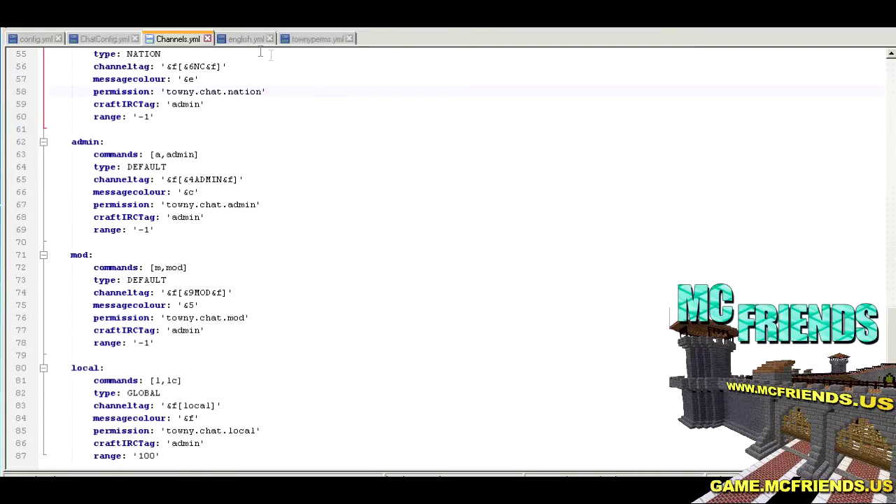
# - Open english.yml and look through its header notes, text colours, Towny prefix, help texts and game messages
pyautogui.click(252, 40)
pyautogui.scroll(-2, 319, 255)
pyautogui.scroll(2, 319, 255)
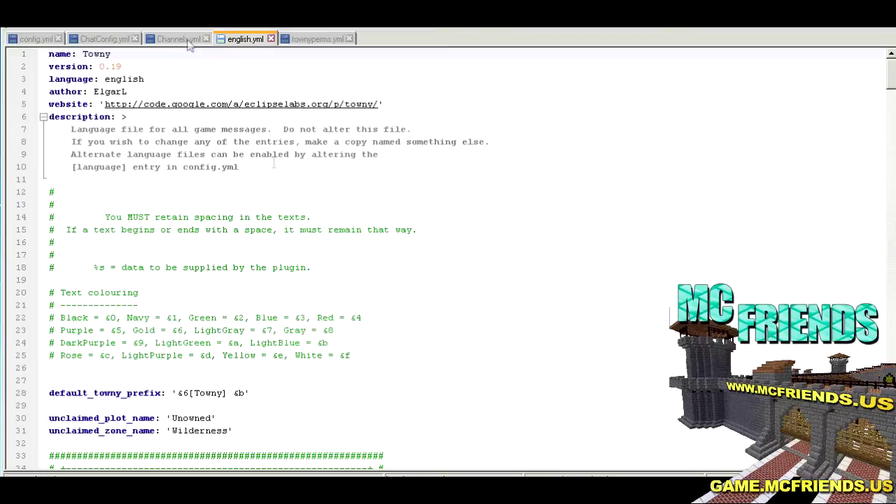
pyautogui.click(176, 40)
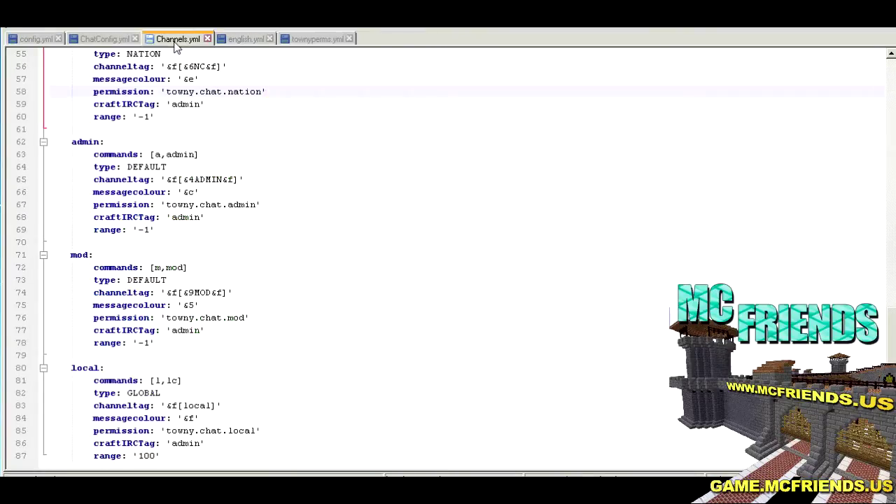
pyautogui.click(234, 40)
pyautogui.scroll(-3, 364, 181)
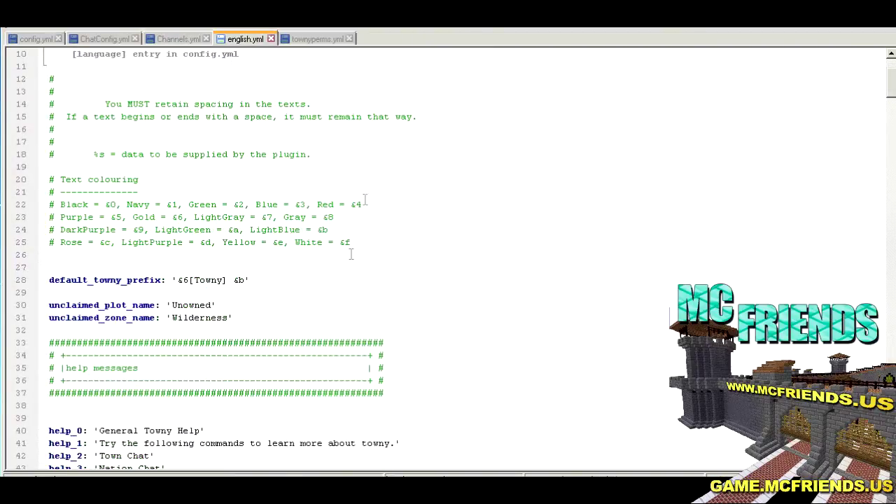
pyautogui.scroll(3, 275, 282)
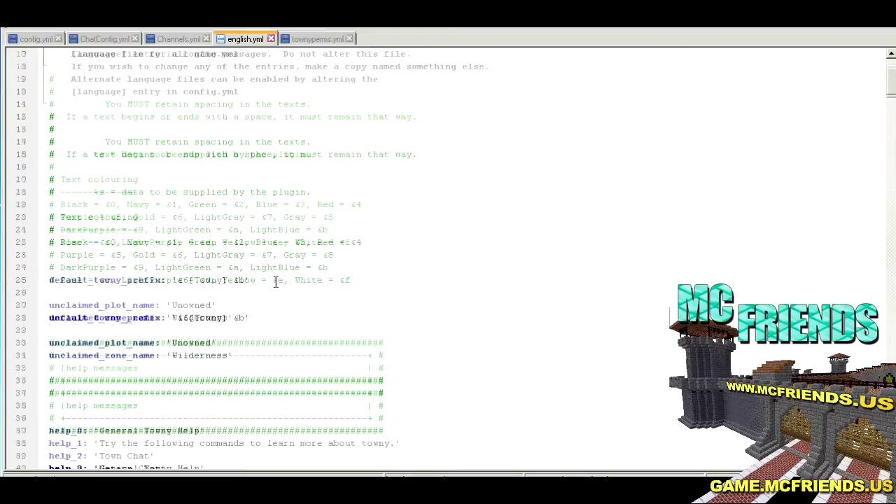
pyautogui.scroll(-15, 252, 203)
pyautogui.scroll(-20, 246, 214)
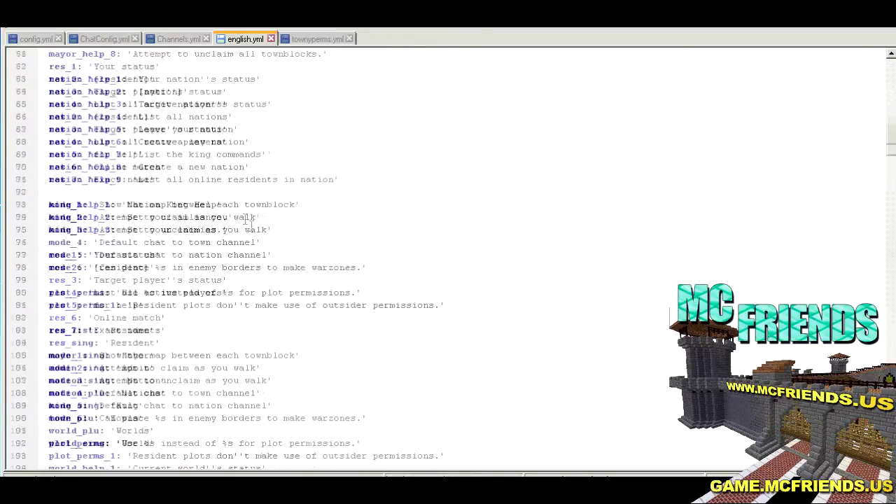
pyautogui.scroll(-20, 272, 259)
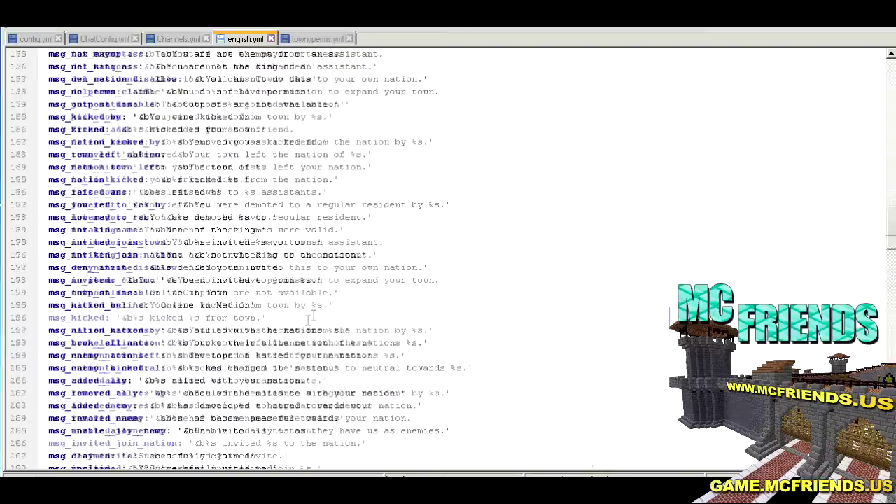
# - Open townyperms.yml and examine the nomad permission set and the towns default and mayor sets
pyautogui.click(315, 39)
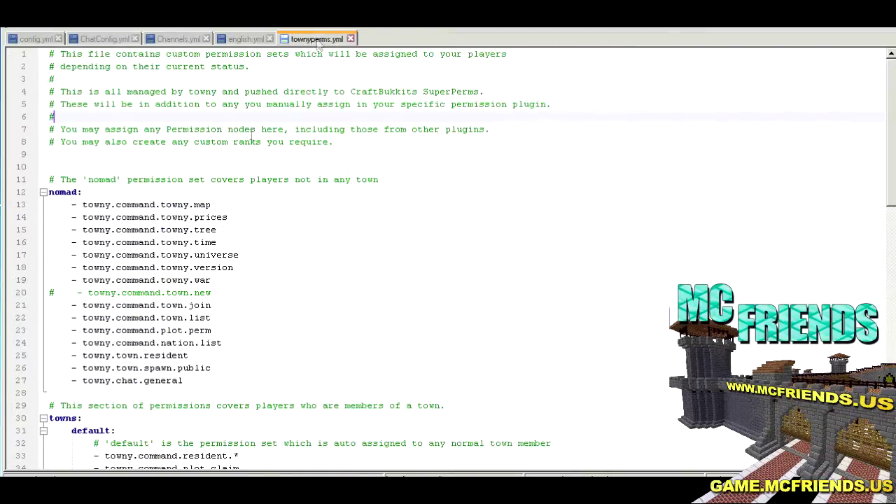
pyautogui.scroll(-2, 344, 225)
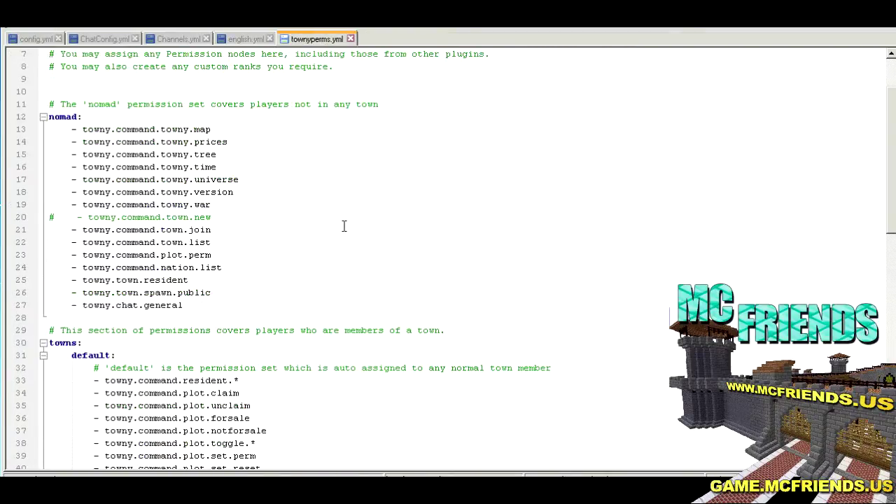
pyautogui.scroll(2, 343, 226)
pyautogui.scroll(-5, 344, 226)
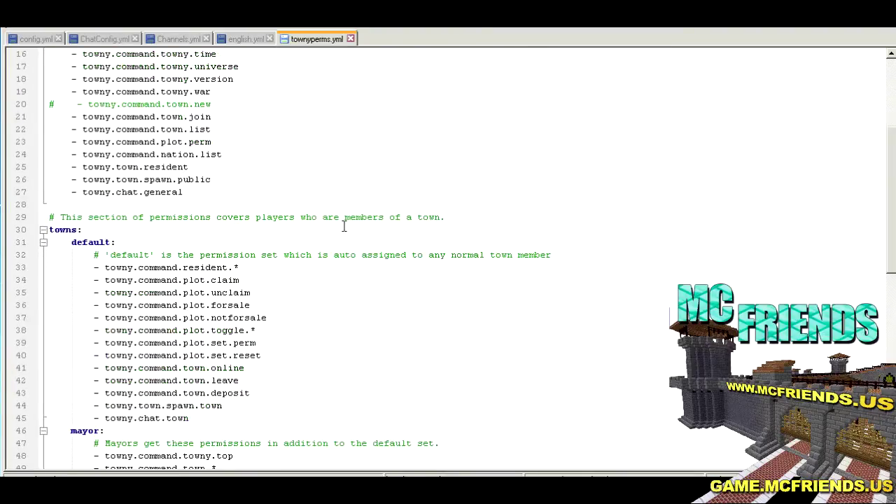
pyautogui.scroll(-2, 344, 225)
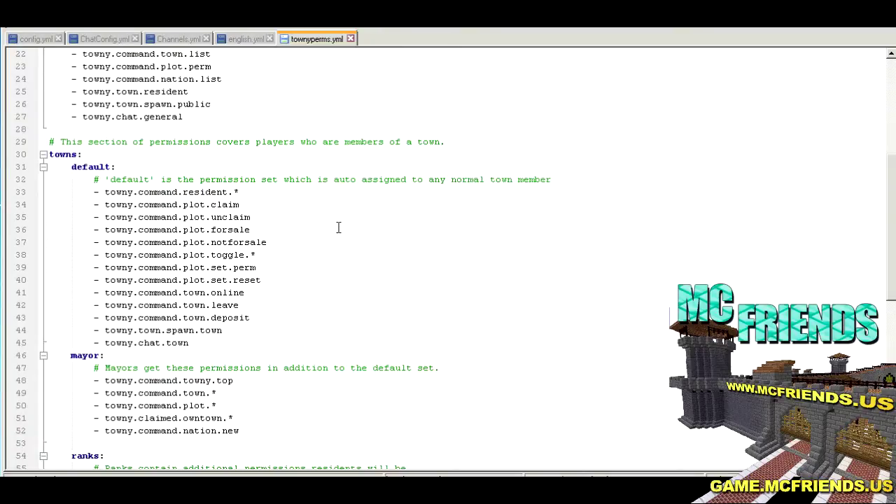
# - Review the towns default, mayor and ranks sections, then highlight the permission nodes of the nomad set
pyautogui.scroll(-4, 362, 209)
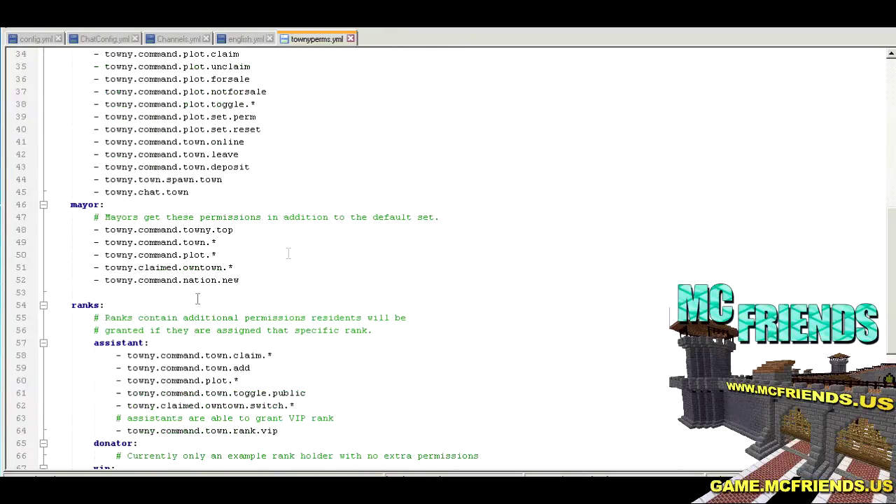
pyautogui.scroll(11, 286, 279)
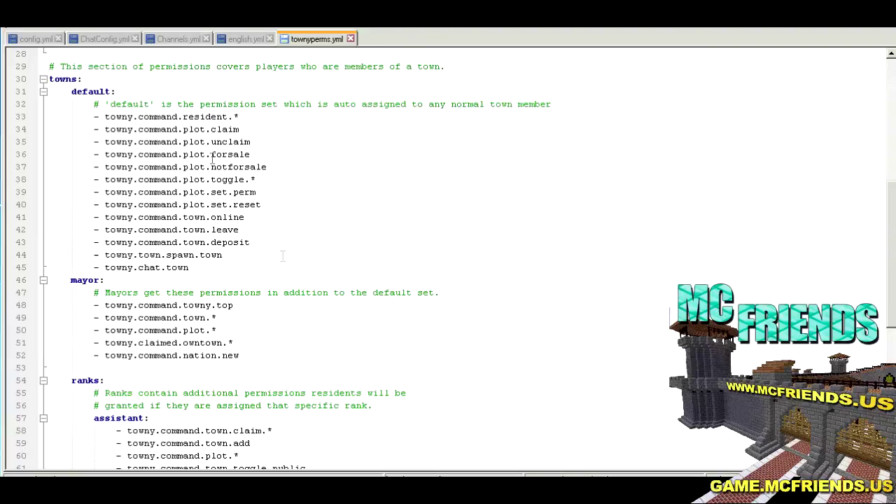
pyautogui.scroll(-7, 377, 328)
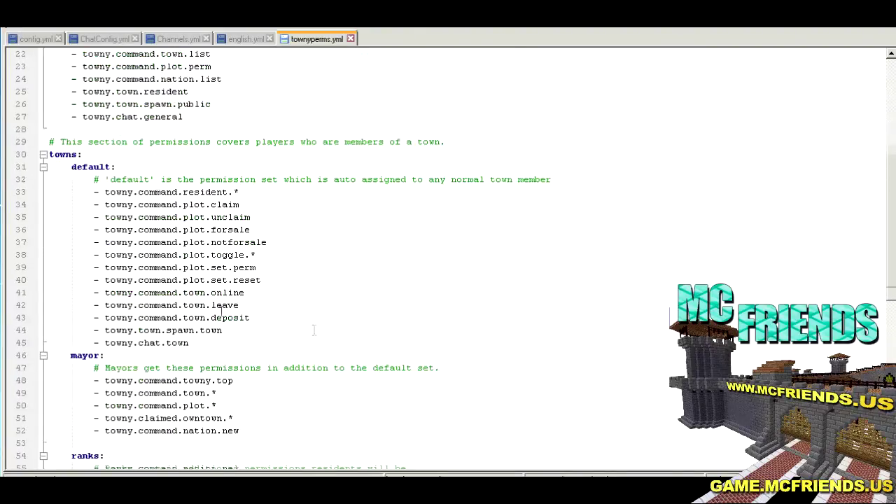
pyautogui.scroll(1, 217, 267)
pyautogui.scroll(4, 217, 267)
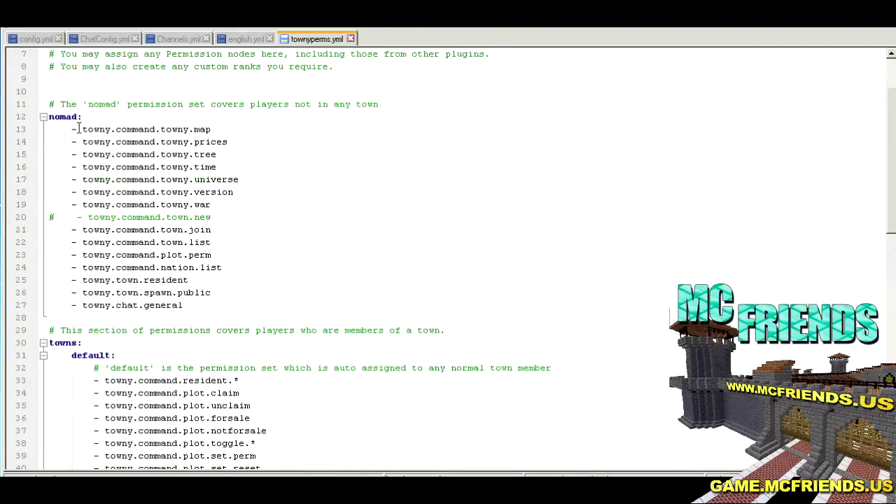
pyautogui.moveTo(60, 128); pyautogui.dragTo(277, 306)
pyautogui.click(277, 306)
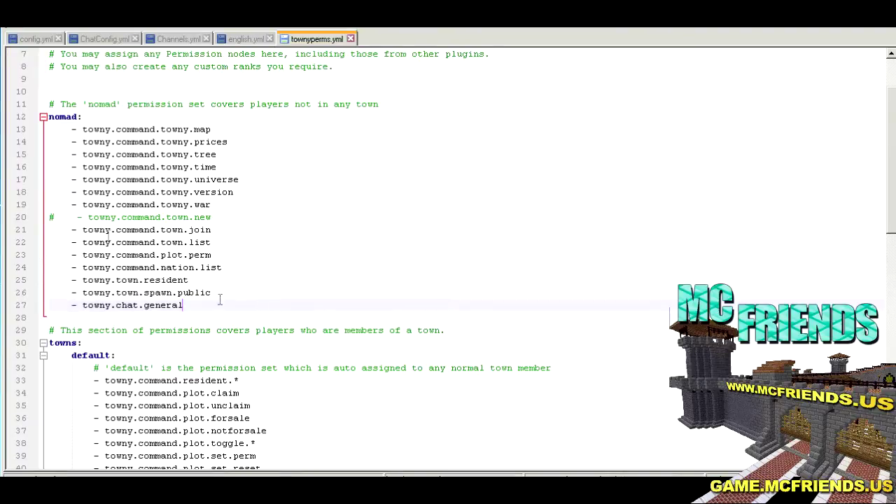
# - Highlight the full default permission set under towns in townyperms.yml
pyautogui.scroll(-5, 290, 215)
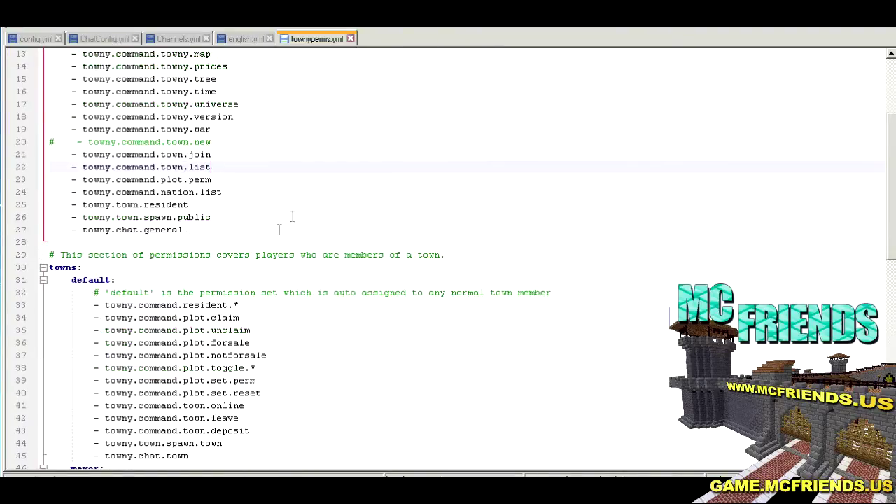
pyautogui.scroll(-2, 100, 182)
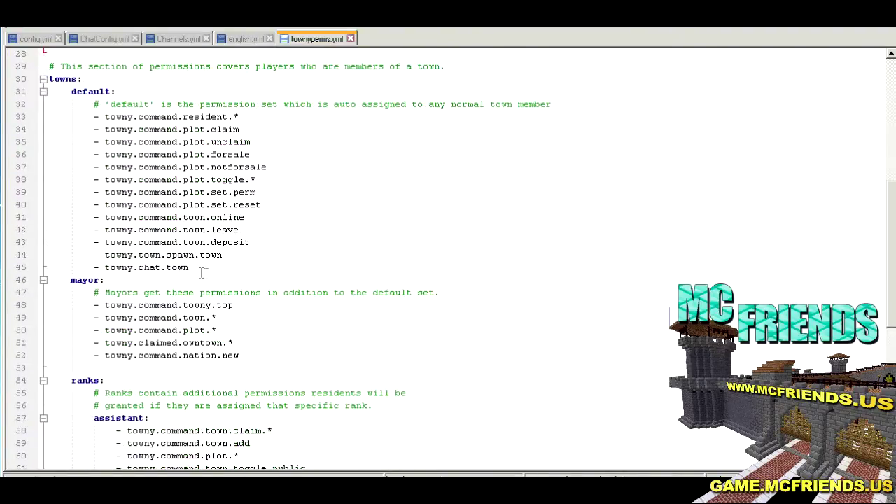
pyautogui.moveTo(200, 272); pyautogui.dragTo(49, 91)
pyautogui.click(261, 256)
# - Highlight the mayor's additional permissions, from towny.command.towny.top to towny.command.nation.new
pyautogui.scroll(-3, 266, 239)
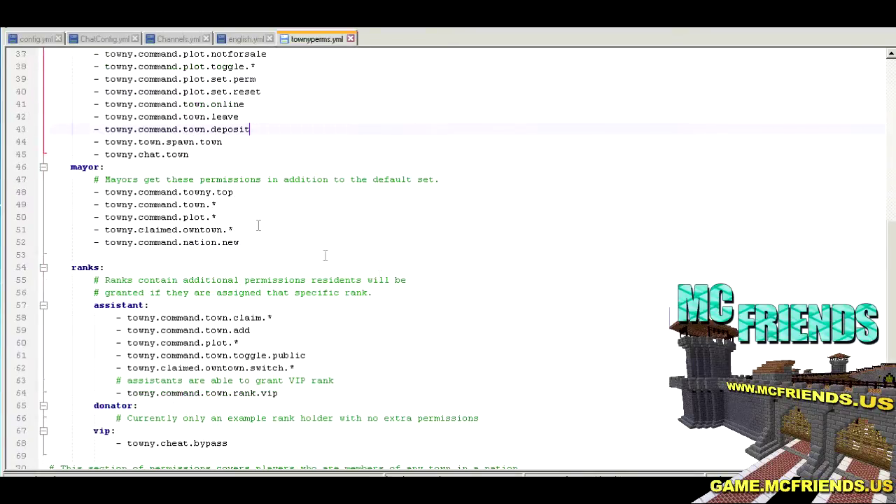
pyautogui.moveTo(138, 230); pyautogui.dragTo(6, 194)
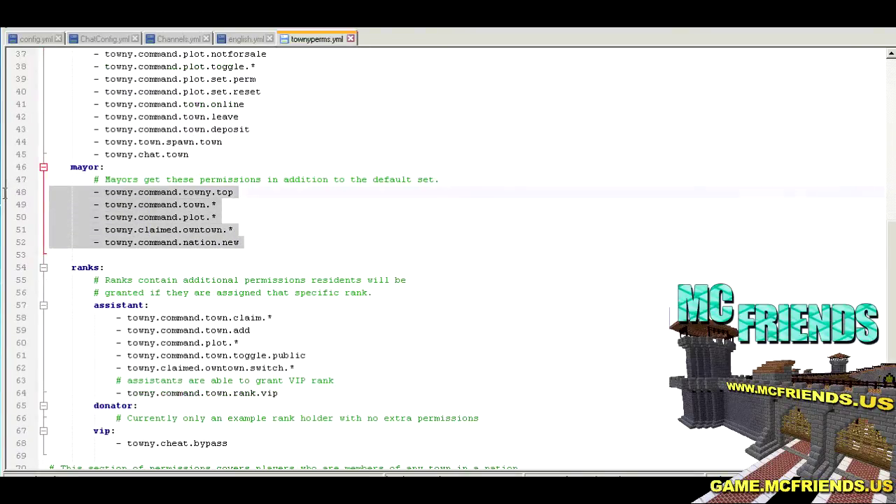
pyautogui.click(418, 245)
pyautogui.scroll(-3, 417, 244)
pyautogui.scroll(1, 417, 243)
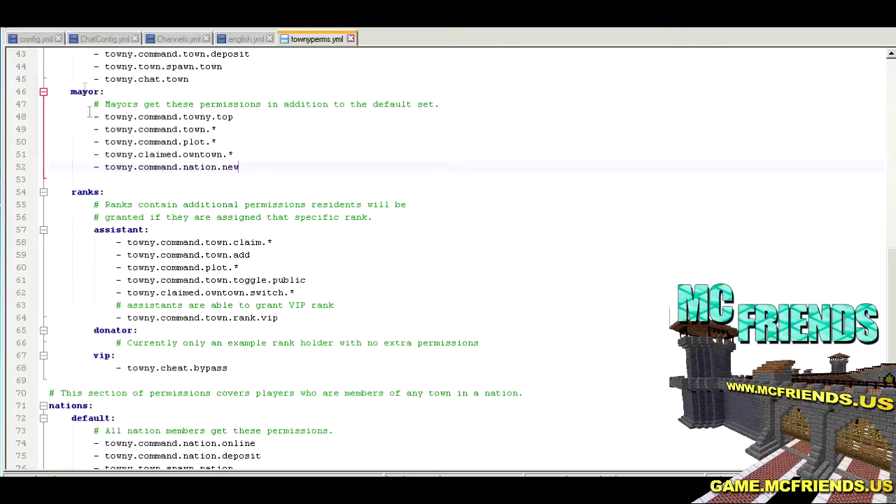
# - Highlight the assistant rank's permissions under the town ranks, from towny.command.town.claim.* to towny.claimed.owntown.switch.*
pyautogui.click(322, 292)
pyautogui.moveTo(329, 294); pyautogui.dragTo(6, 242)
pyautogui.click(173, 266)
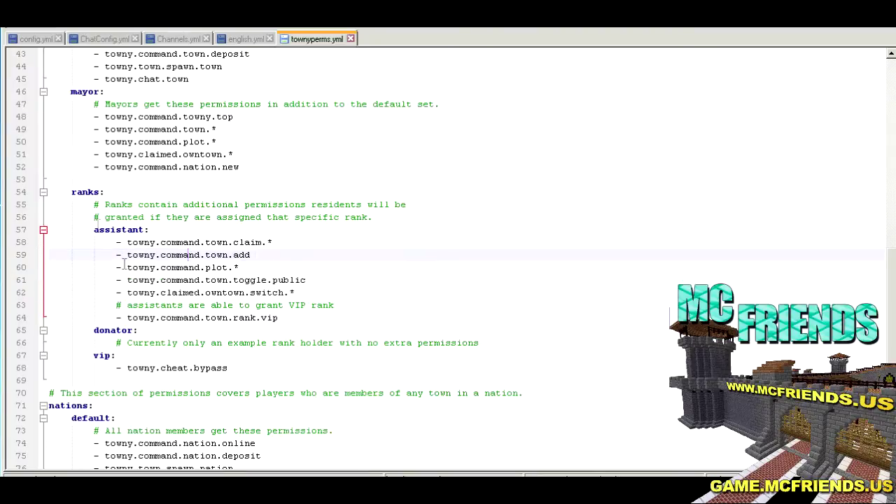
pyautogui.keyDown('shift'); pyautogui.click(53, 243); pyautogui.keyUp('shift')
pyautogui.keyDown('shift'); pyautogui.click(313, 294); pyautogui.keyUp('shift')
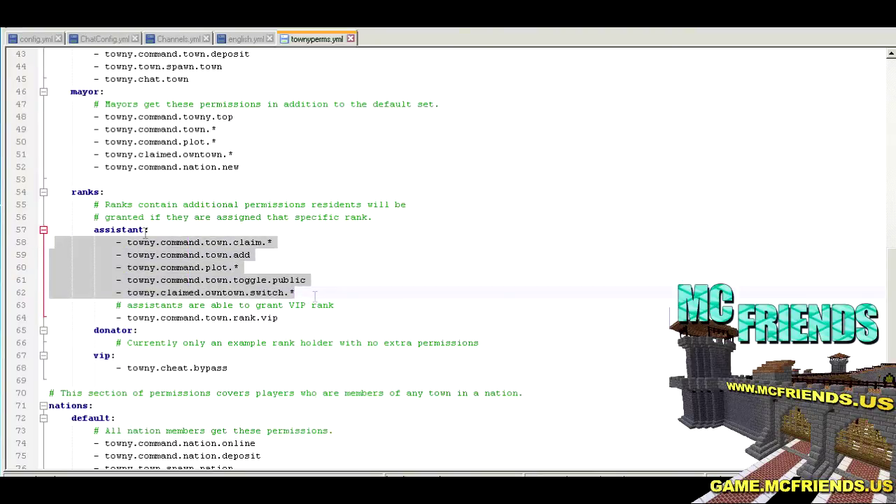
pyautogui.click(159, 116)
# - Look through the nations section with its default, king and rank sets, and return to the mayor permissions
pyautogui.scroll(-3, 321, 218)
pyautogui.scroll(-2, 321, 218)
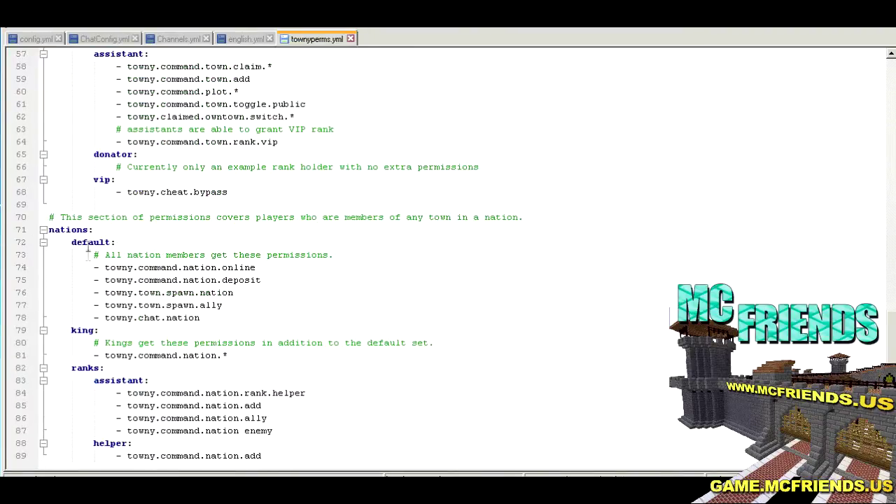
pyautogui.scroll(8, 336, 422)
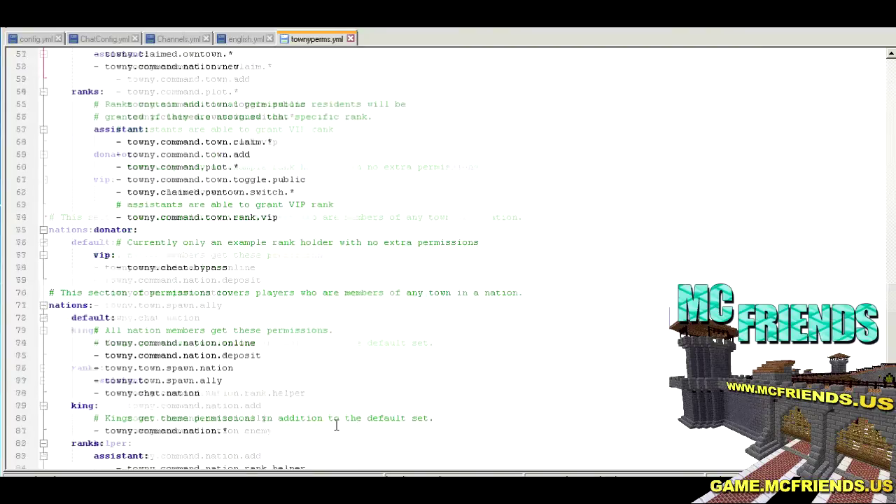
pyautogui.click(161, 242)
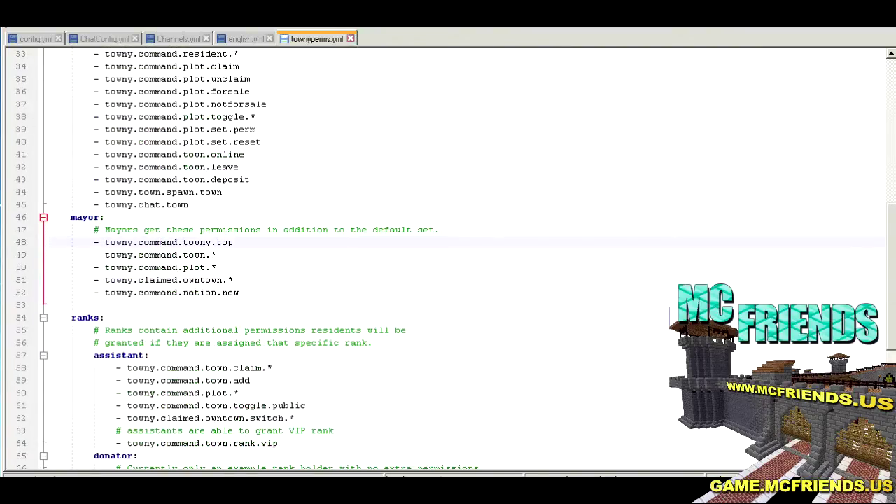
# - Open permissions.yml and examine the permission list of the stranger group
pyautogui.click(31, 40)
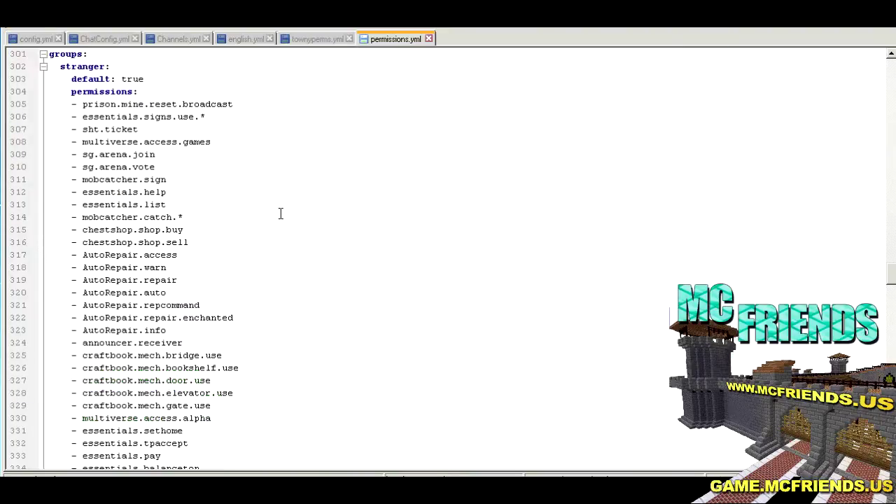
pyautogui.scroll(-7, 280, 214)
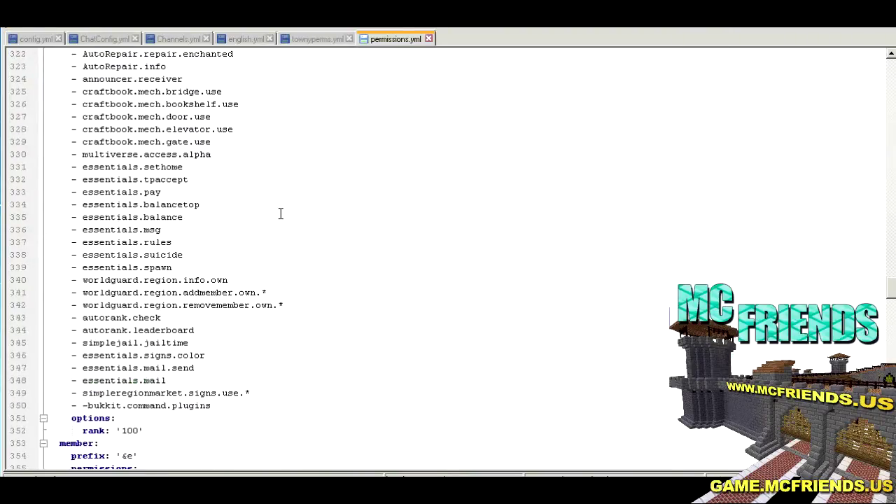
pyautogui.scroll(8, 280, 213)
pyautogui.scroll(-2, 281, 213)
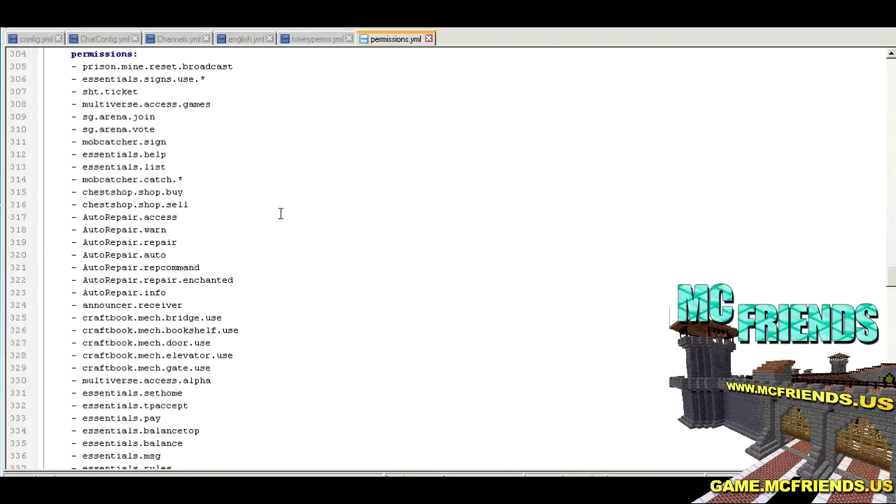
pyautogui.scroll(2, 280, 214)
pyautogui.scroll(-2, 131, 222)
pyautogui.scroll(-5, 131, 222)
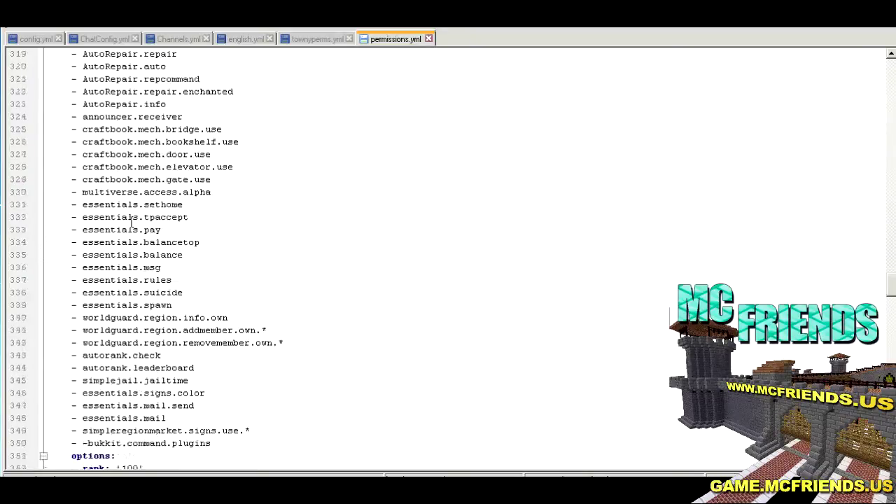
# - Find the member group and highlight its towny.town.resident.* permission line
pyautogui.scroll(-1, 131, 222)
pyautogui.scroll(-7, 131, 222)
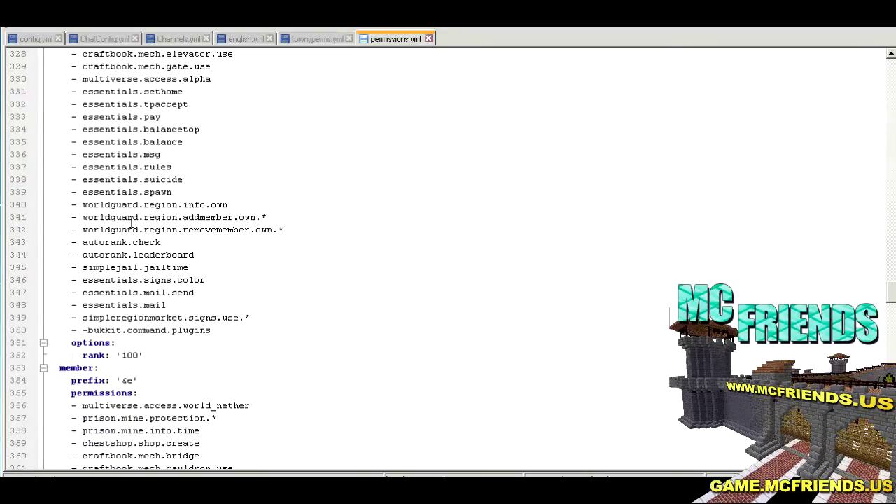
pyautogui.scroll(-1, 131, 222)
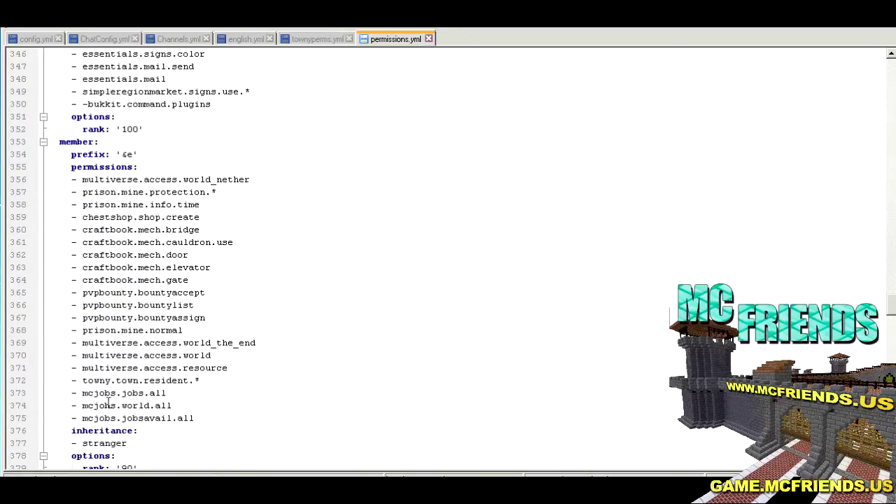
pyautogui.click(205, 380)
pyautogui.moveTo(205, 380); pyautogui.dragTo(47, 381)
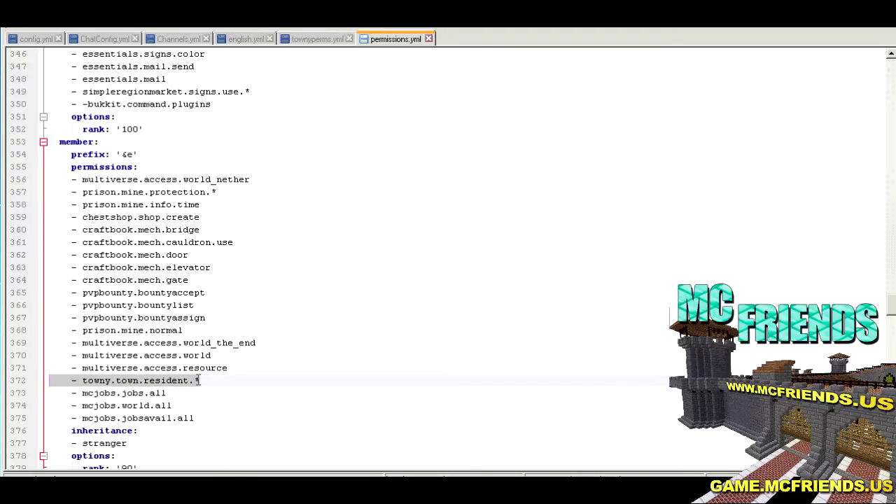
# - Highlight the towny.command.town.* line in the citizen group and compare it with the member group's permissions
pyautogui.scroll(-2, 256, 384)
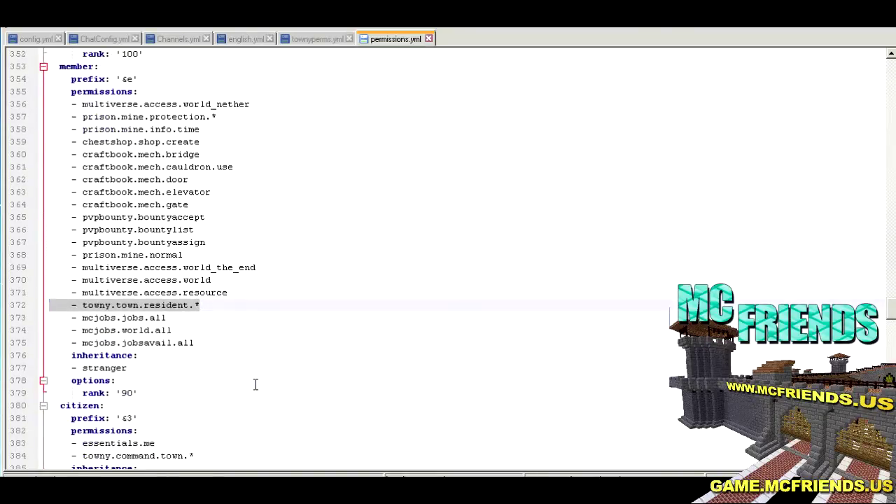
pyautogui.scroll(-2, 256, 384)
pyautogui.scroll(-1, 256, 384)
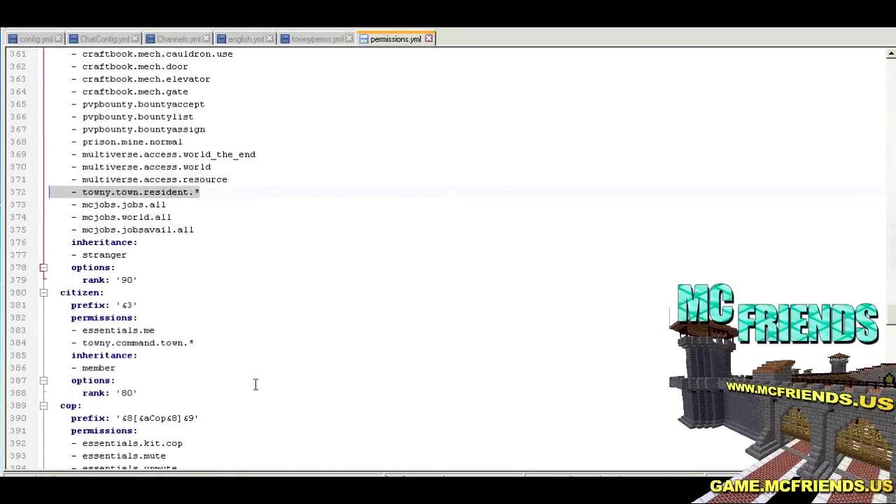
pyautogui.moveTo(214, 344); pyautogui.dragTo(33, 345)
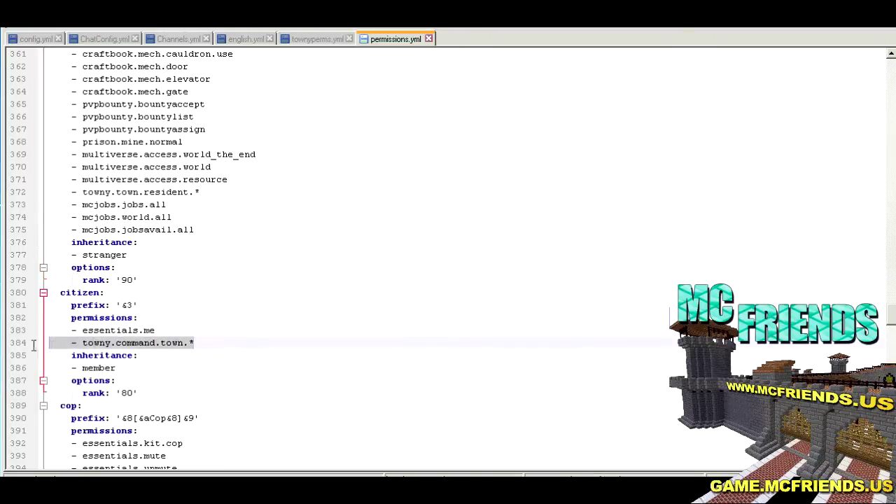
pyautogui.scroll(3, 274, 368)
pyautogui.scroll(-4, 203, 272)
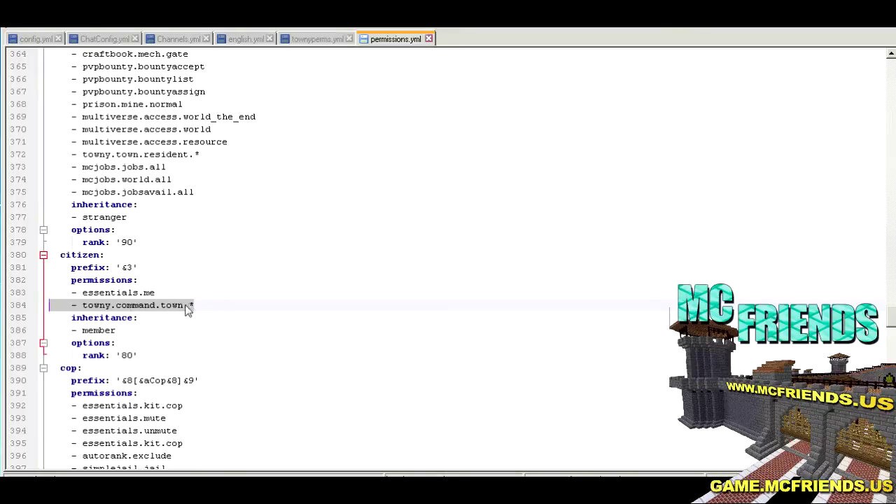
pyautogui.scroll(-1, 226, 309)
pyautogui.scroll(2, 226, 305)
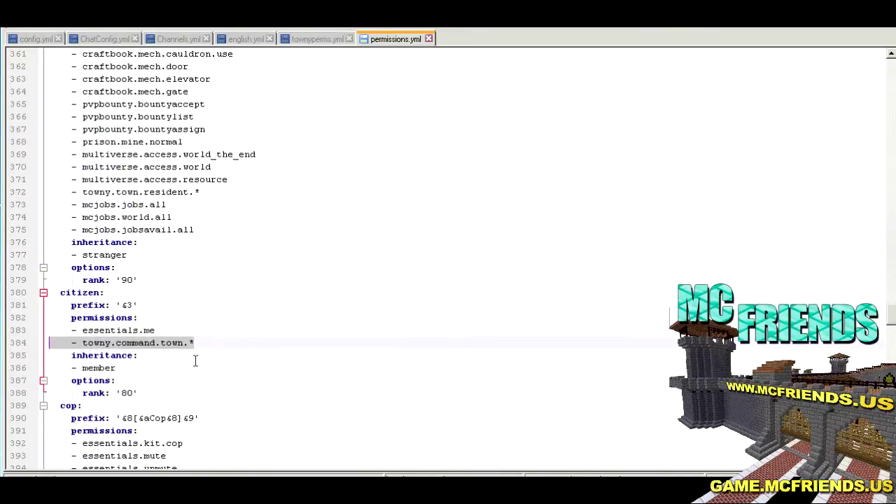
# - Look through the cop, governor, senator and vicepres groups in permissions.yml
pyautogui.scroll(-10, 210, 352)
pyautogui.scroll(-4, 210, 352)
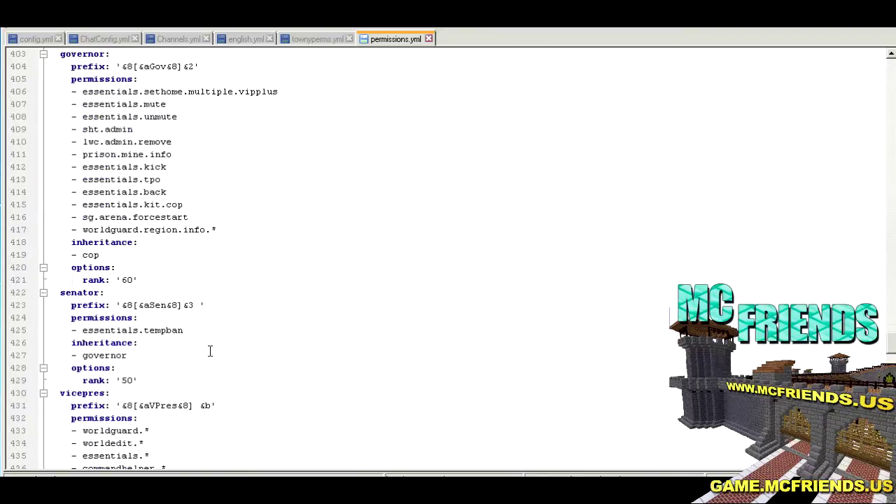
pyautogui.scroll(19, 210, 350)
pyautogui.click(32, 38)
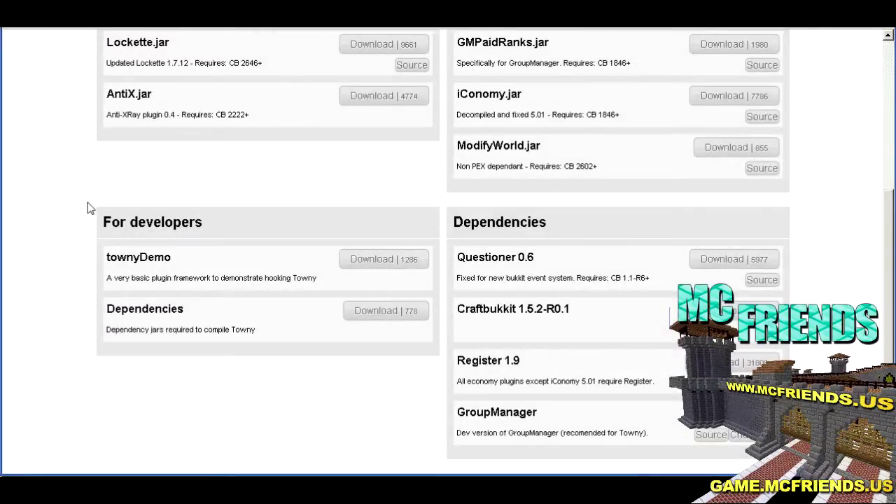
# - On the Towny downloads web page, highlight GroupManager and Questioner 0.6 in the Dependencies list
pyautogui.scroll(1, 88, 203)
pyautogui.scroll(-1, 88, 203)
pyautogui.moveTo(553, 413); pyautogui.dragTo(457, 413)
pyautogui.click(498, 413)
pyautogui.moveTo(536, 258); pyautogui.dragTo(459, 259)
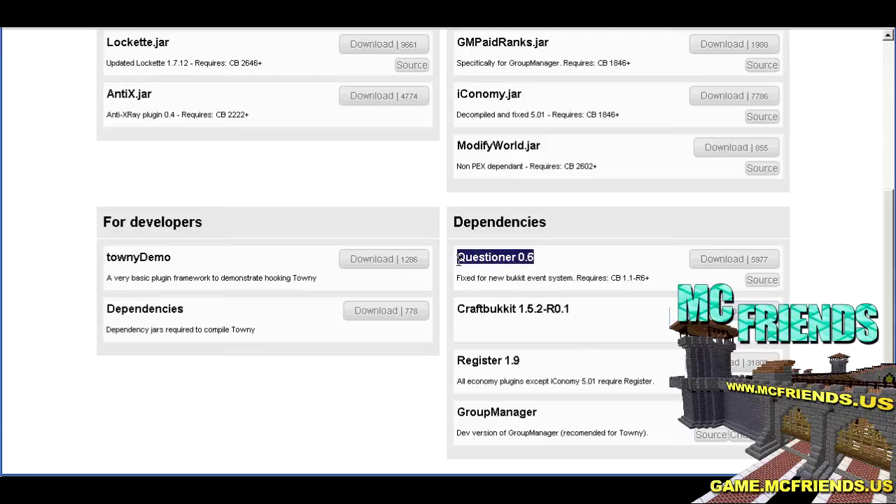
# - Switch to the server's plugins folder and point out Towny.jar, TownyChat.jar, Vault.jar and Questioner.jar by selecting each one
pyautogui.hotkey('alt', 'Tab')
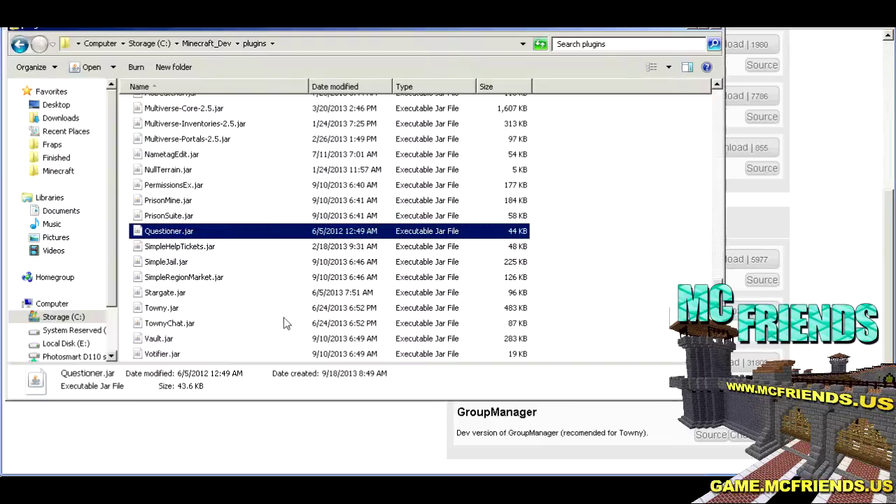
pyautogui.click(173, 310)
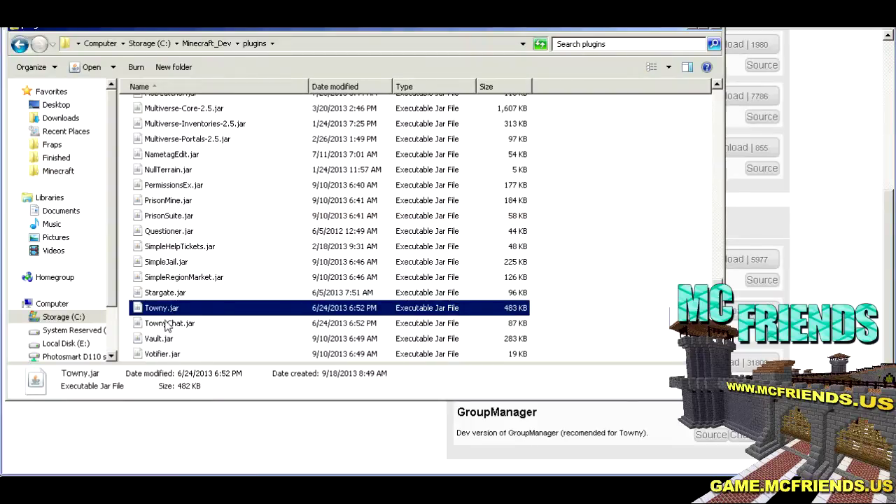
pyautogui.click(170, 326)
pyautogui.click(168, 340)
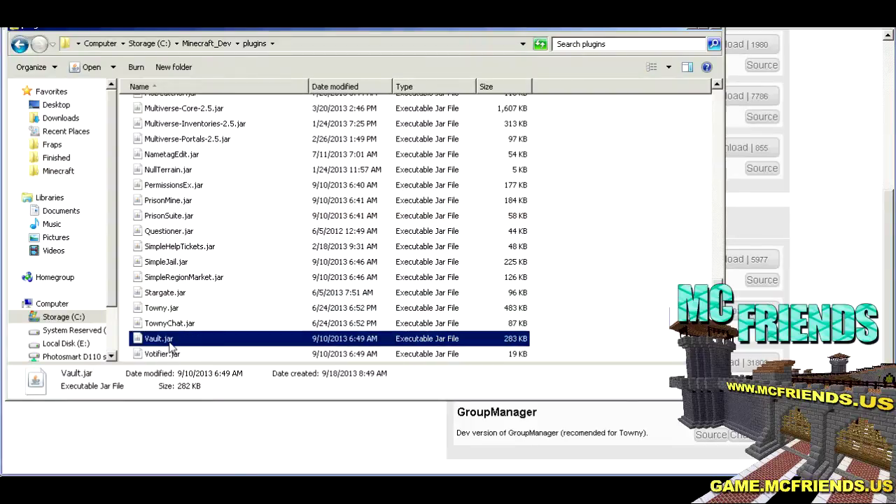
pyautogui.click(172, 233)
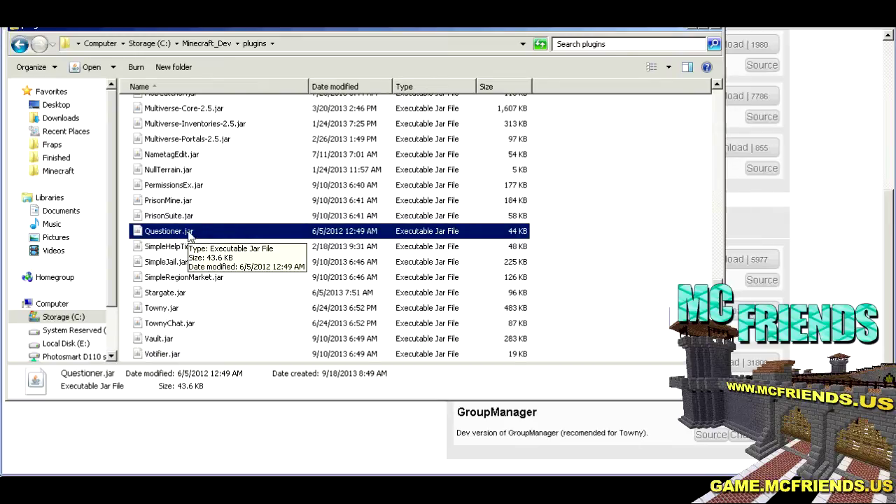
# - Return to the Towny downloads page, clear the Questioner highlight and look through the plugin and dependency downloads
pyautogui.click(689, 31)
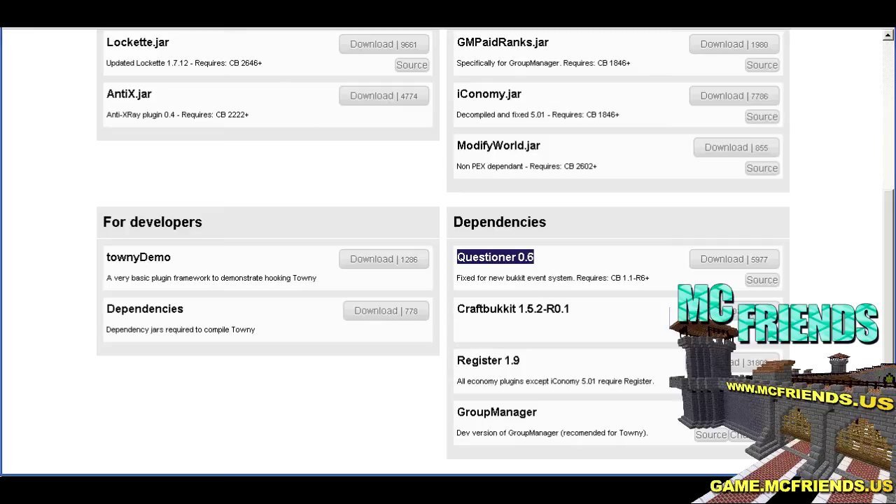
pyautogui.click(603, 278)
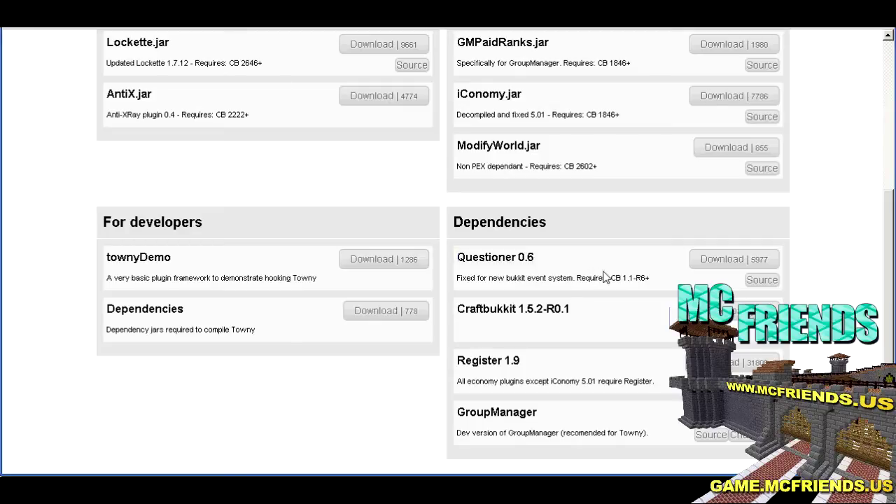
pyautogui.scroll(5, 531, 263)
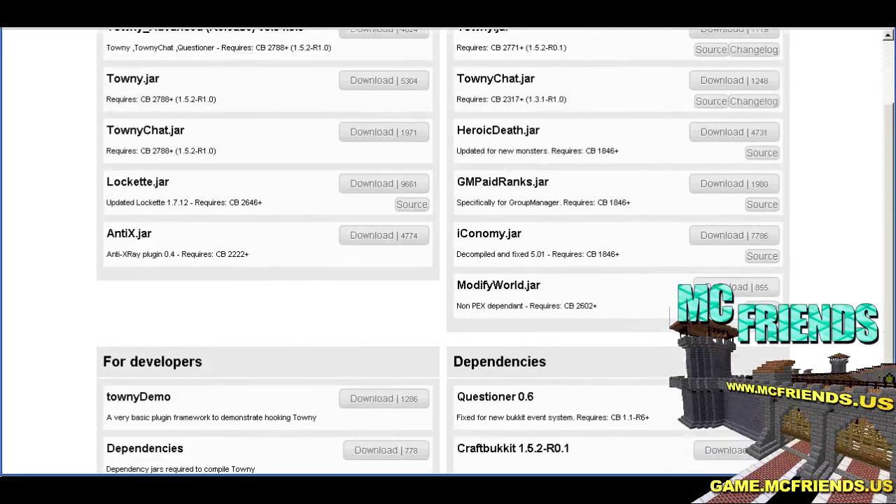
pyautogui.scroll(-5, 833, 285)
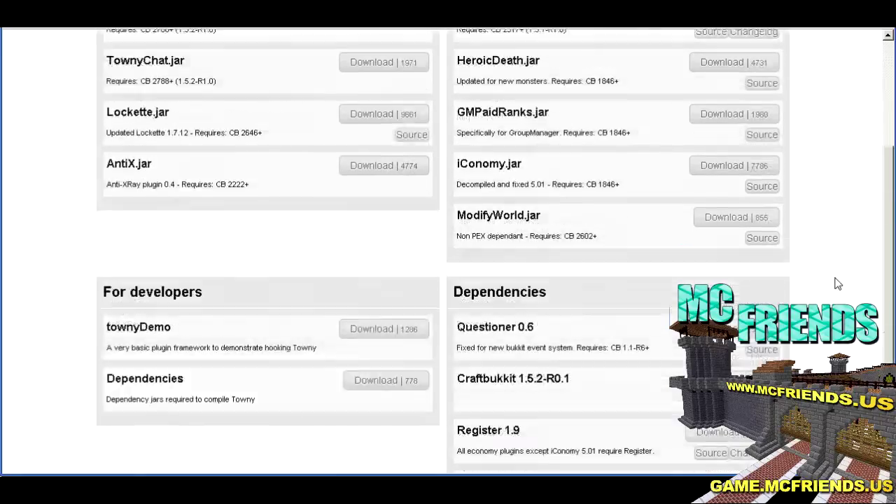